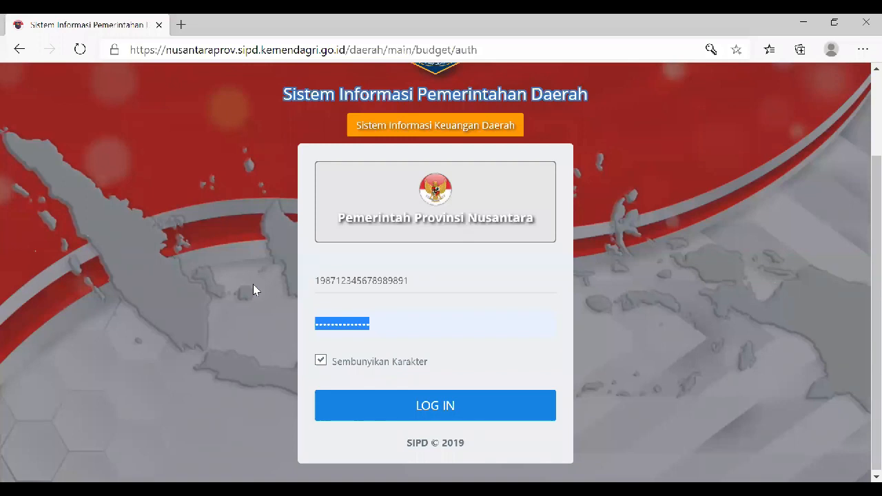
# Log in with the account password, dismiss the save-password prompt, and open the 2020 budget year
pyautogui.write('••••••••••••')
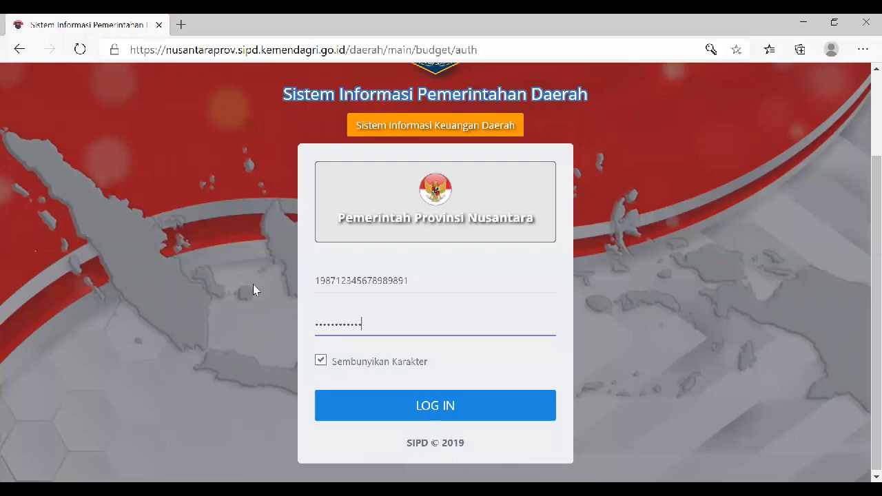
pyautogui.press('Return')
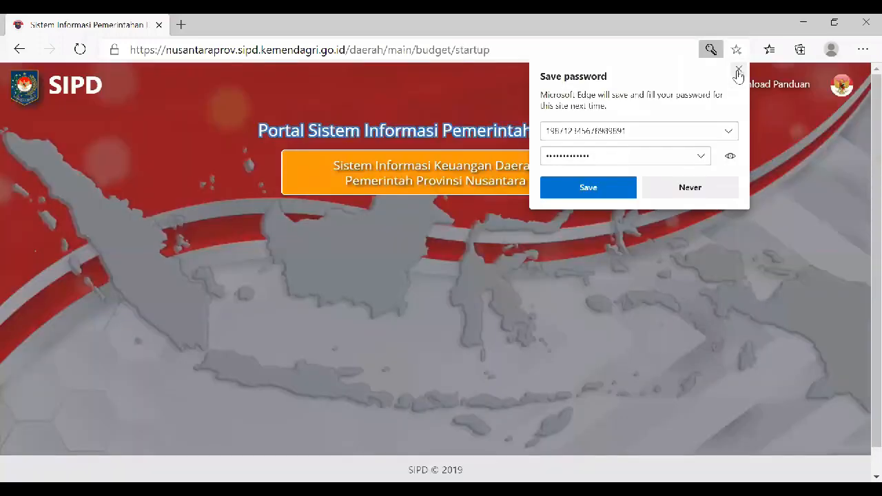
pyautogui.click(285, 253)
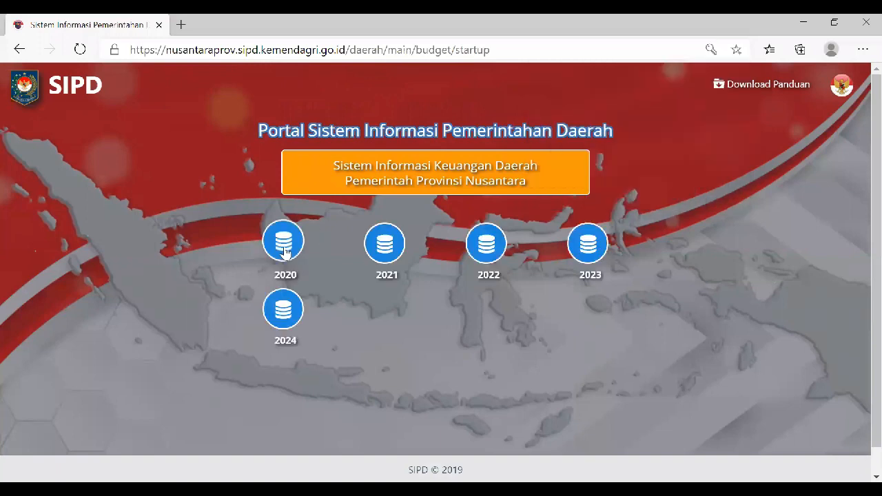
pyautogui.click(286, 252)
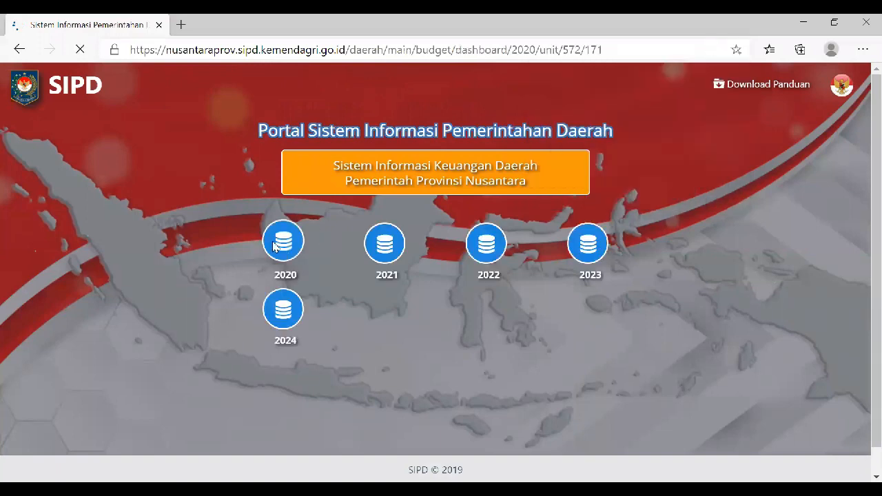
# Open the Kegiatan / Sub Kegiatan spending list for Dinas Kesehatan
pyautogui.scroll(-2, 36, 349)
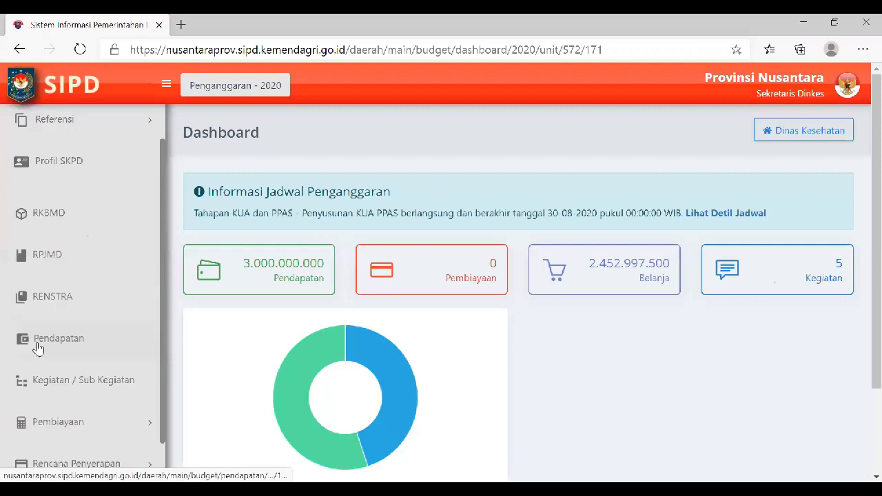
pyautogui.scroll(-1, 74, 345)
pyautogui.click(74, 345)
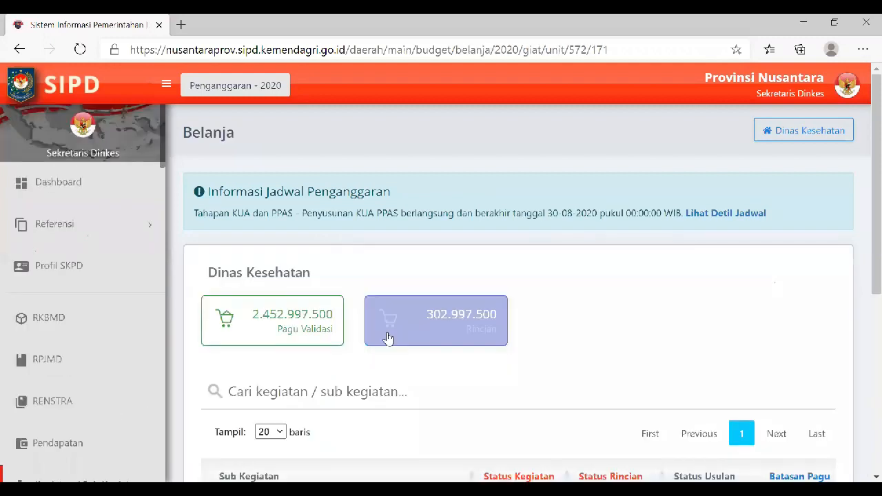
# View the operator settings of sub-activity Pengadaan Alat Kesehatan/Alat Penunjang Medik Fasilitas Layanan Kesehatan and close them without adding a user
pyautogui.scroll(-3, 388, 338)
pyautogui.hscroll(5, 388, 337)
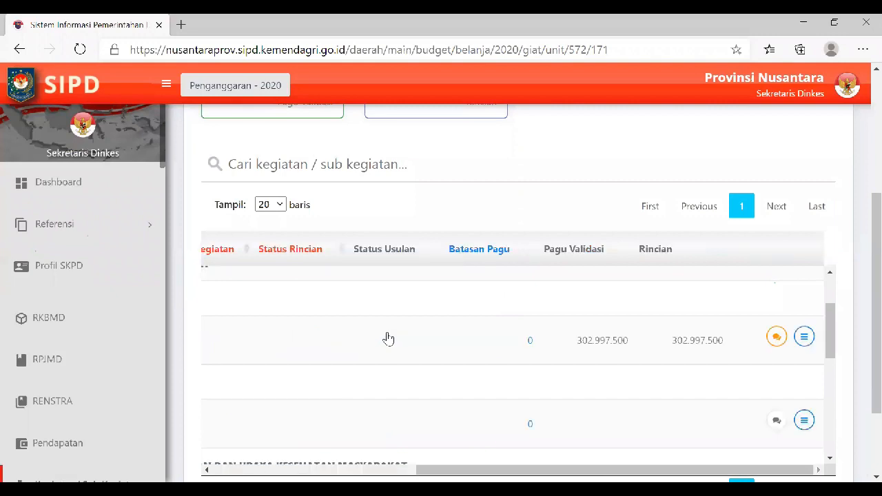
pyautogui.scroll(1, 388, 338)
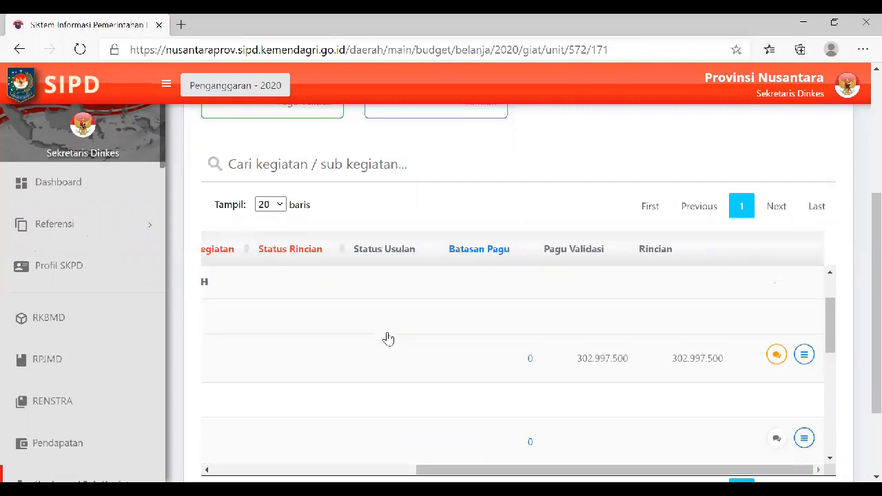
pyautogui.scroll(-3, 387, 338)
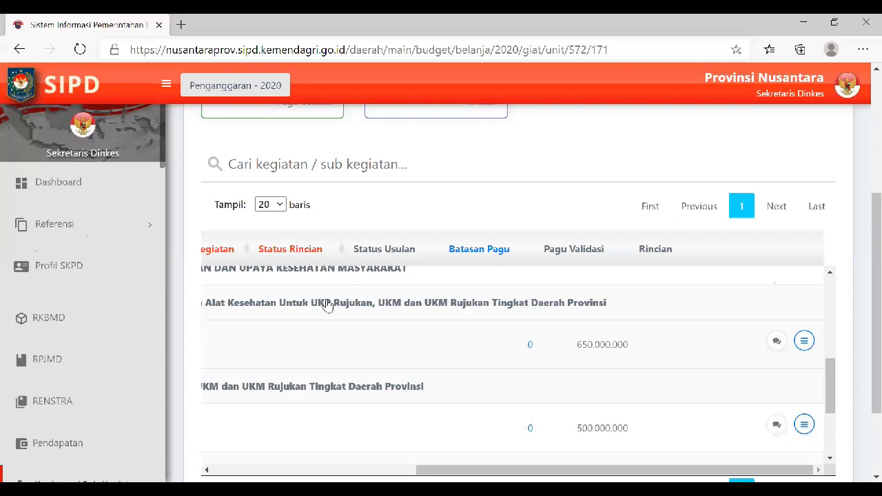
pyautogui.hscroll(-5, 369, 303)
pyautogui.scroll(-1, 369, 303)
pyautogui.hscroll(5, 524, 335)
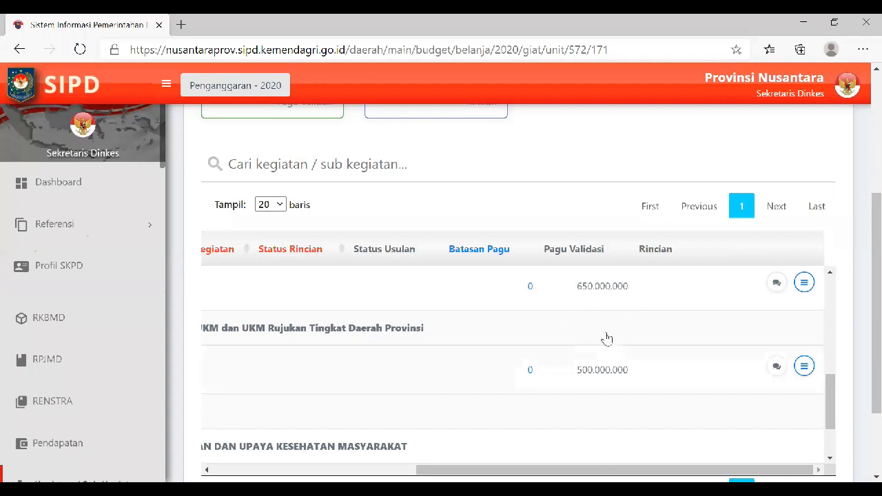
pyautogui.click(804, 291)
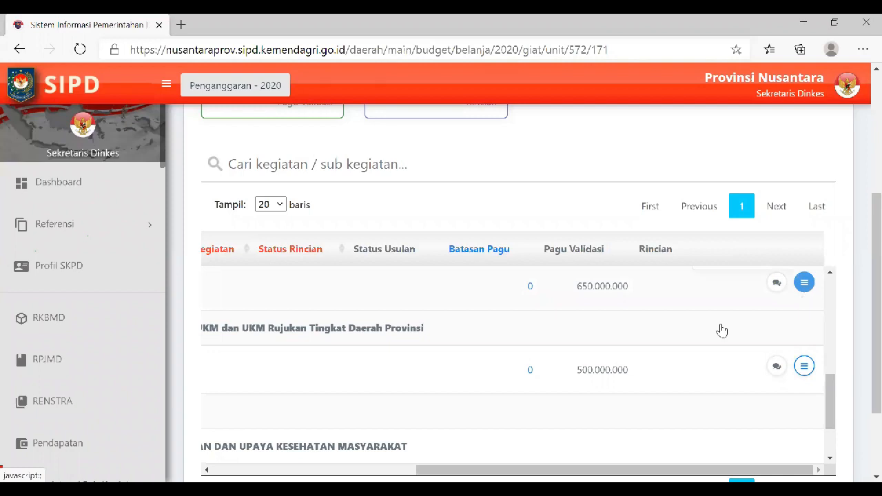
pyautogui.scroll(1, 721, 331)
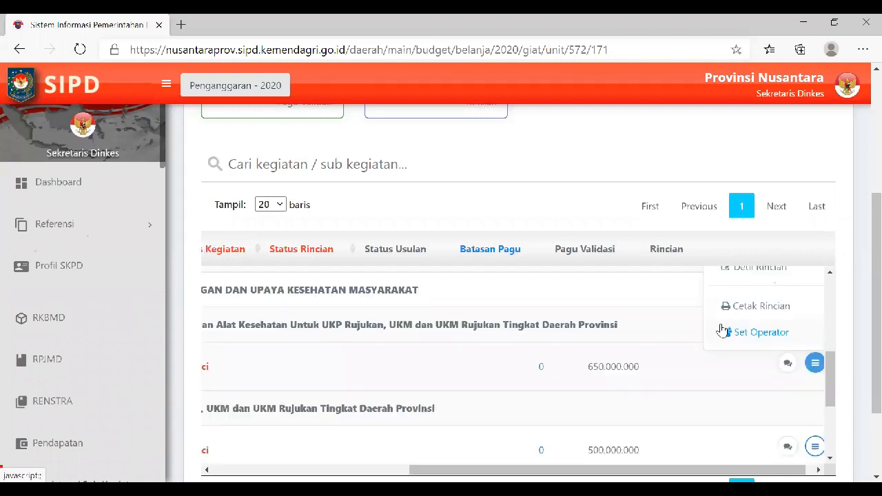
pyautogui.scroll(1, 724, 337)
pyautogui.scroll(-1, 740, 369)
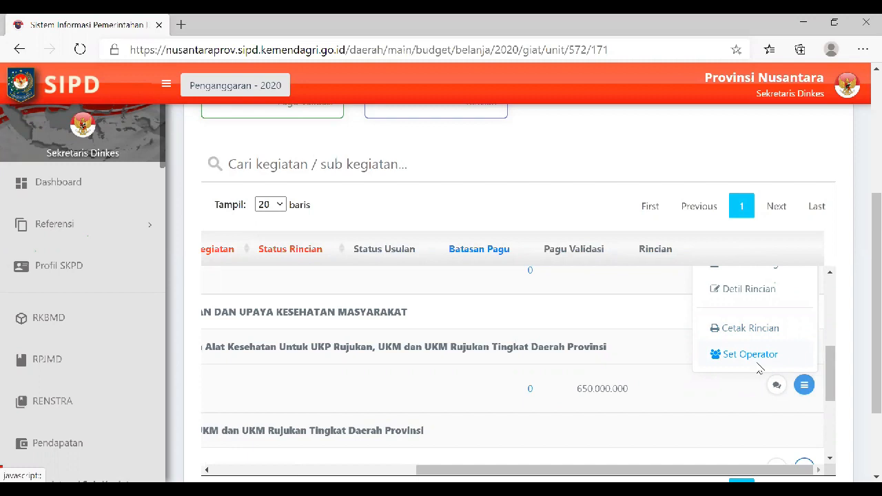
pyautogui.click(751, 355)
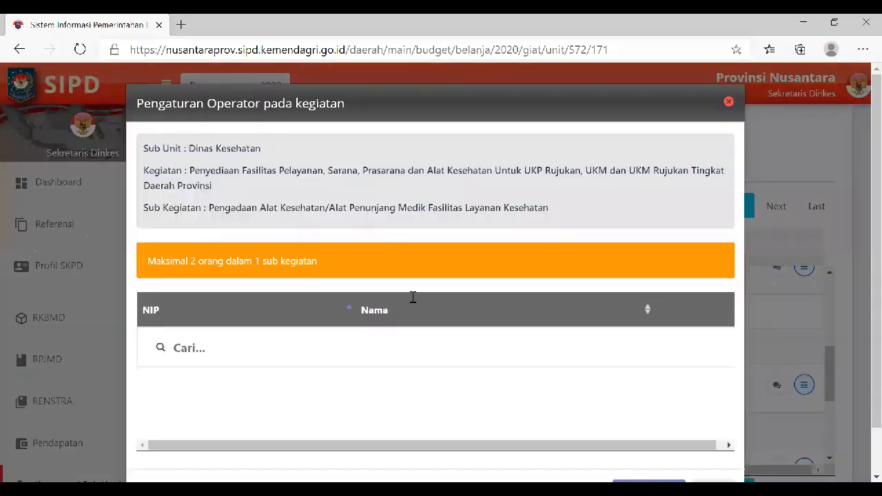
pyautogui.scroll(-1, 412, 297)
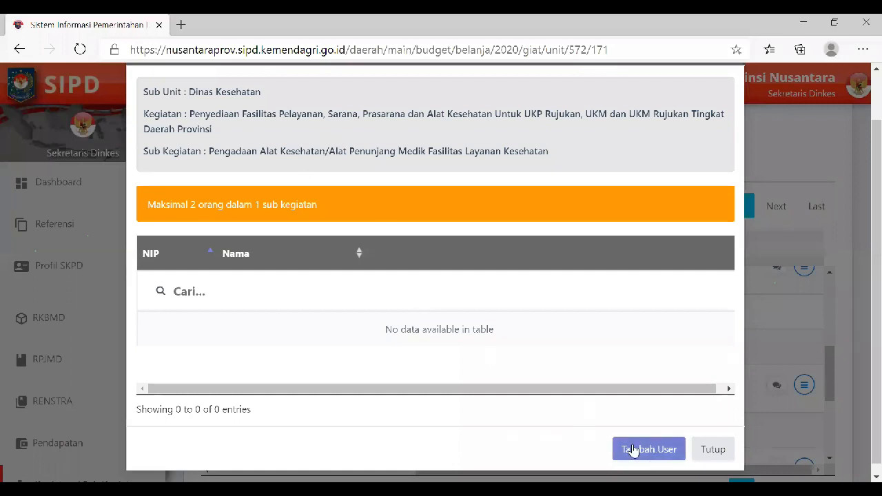
pyautogui.click(784, 339)
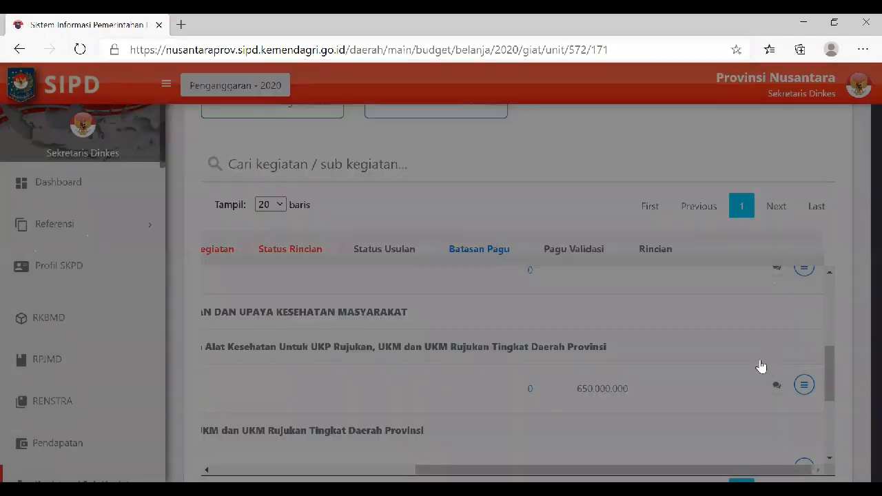
# Open the operator settings of sub-activity Penyediaan Gaji dan Tunjangan ASN and add Kasubid Bidang 2 as operator
pyautogui.moveTo(829, 330); pyautogui.dragTo(830, 327)
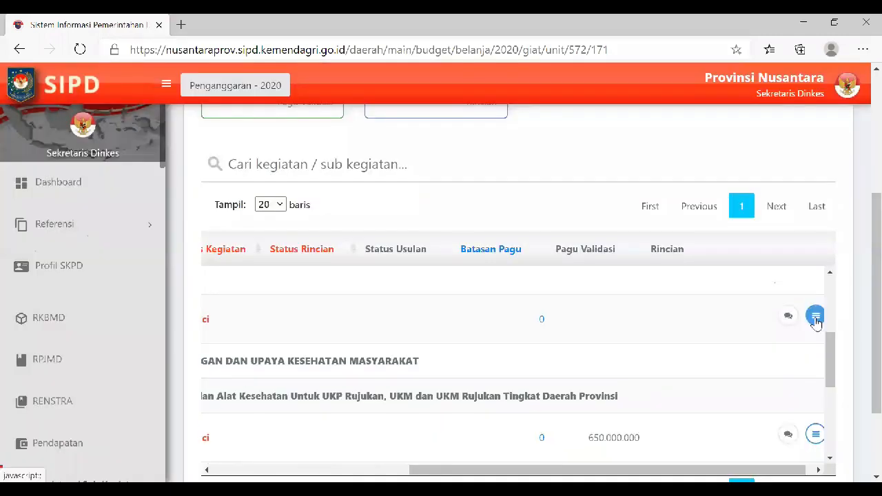
pyautogui.click(816, 323)
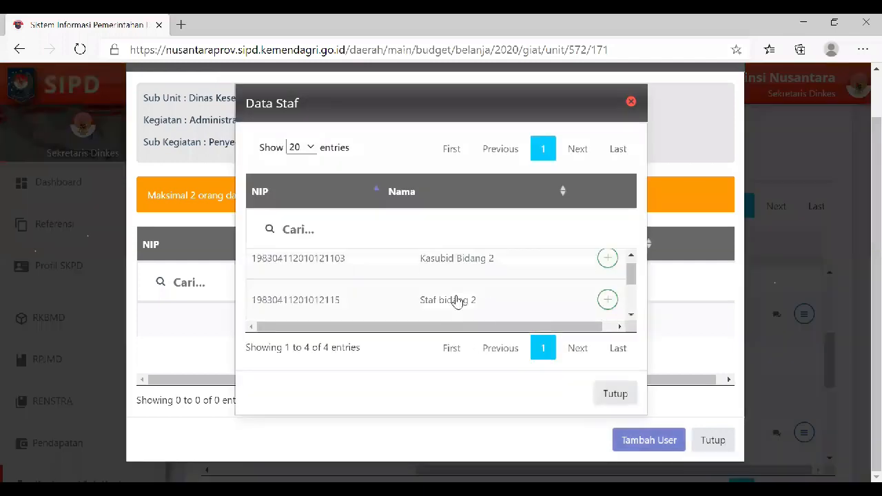
pyautogui.scroll(-2, 457, 301)
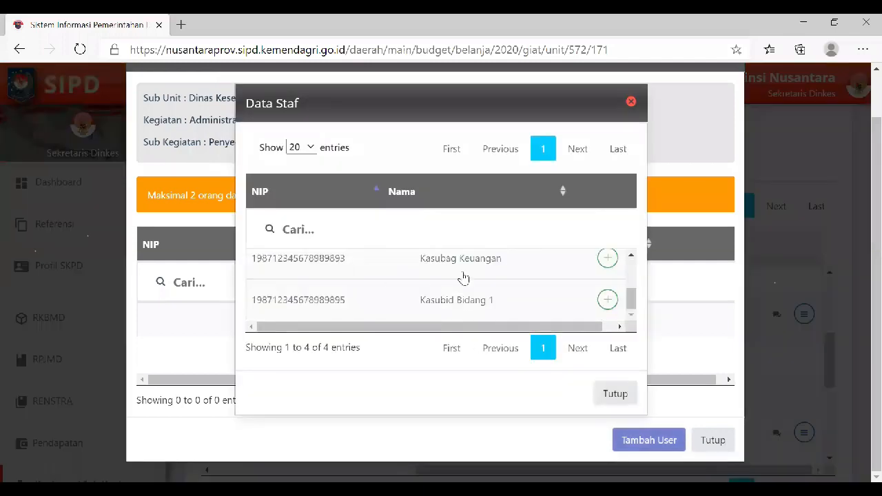
pyautogui.scroll(3, 465, 276)
pyautogui.click(608, 272)
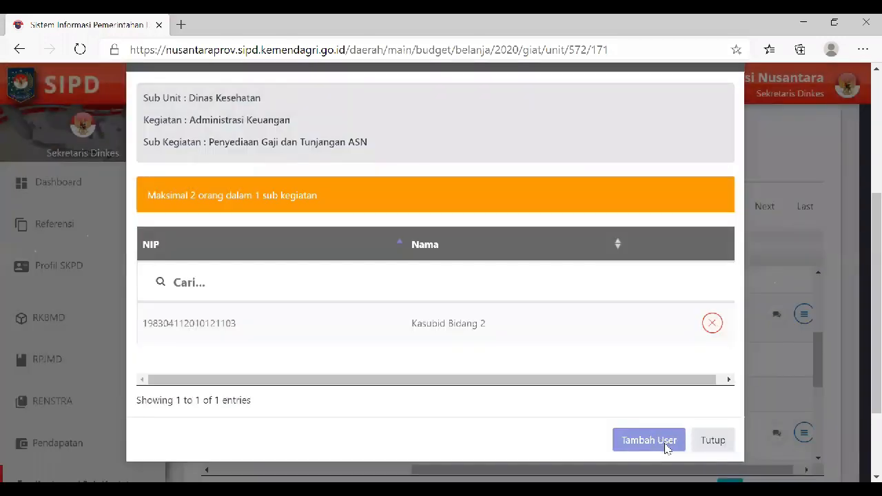
# Add Staf bidang 2 as second operator of Penyediaan Gaji dan Tunjangan ASN and close the operator settings
pyautogui.click(649, 440)
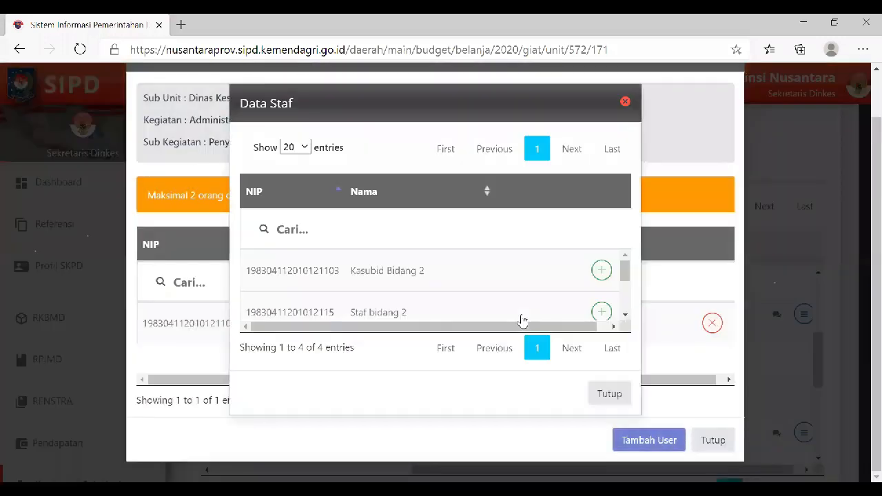
pyautogui.scroll(-1, 599, 305)
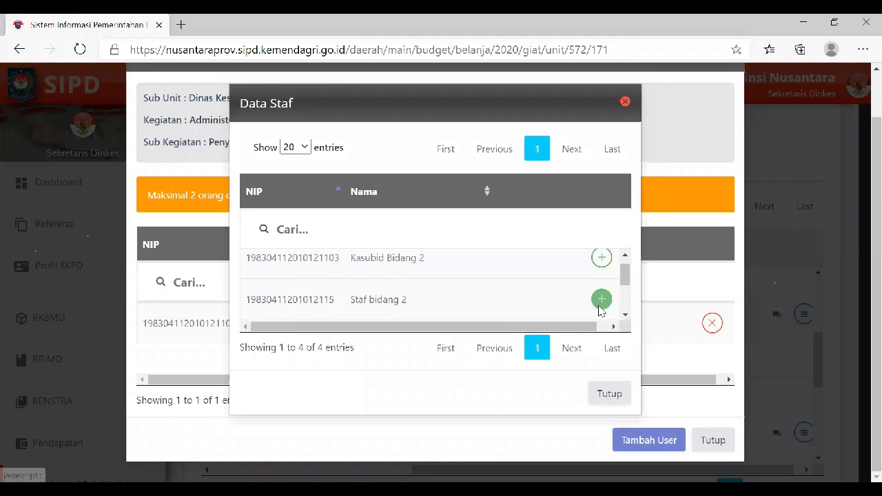
pyautogui.click(601, 299)
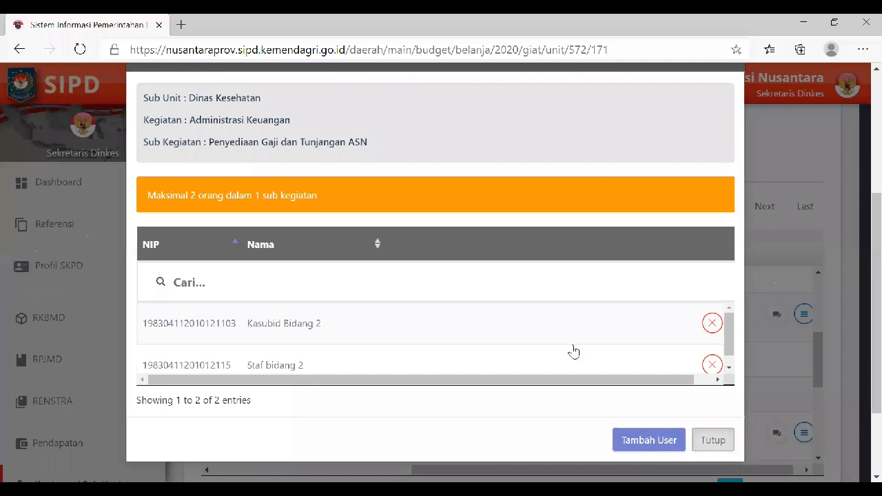
pyautogui.click(810, 345)
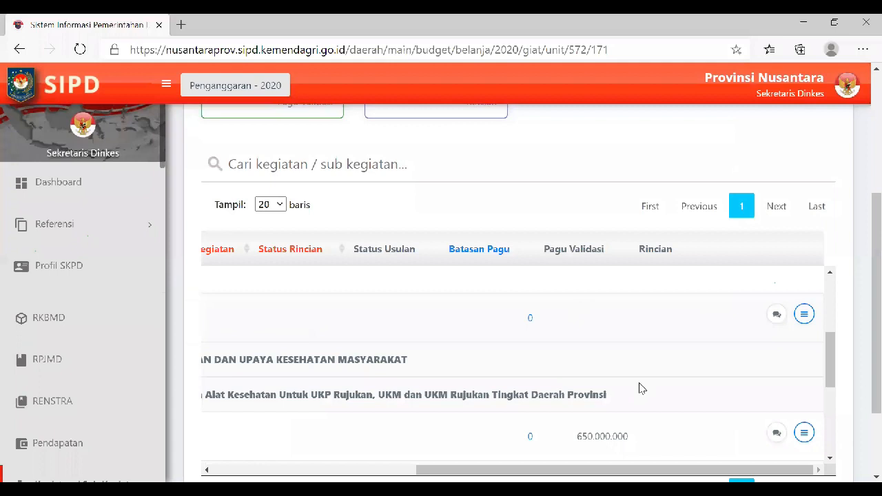
# Reopen the operator settings of Penyediaan Gaji dan Tunjangan ASN, review the assigned operators, and close them
pyautogui.click(715, 408)
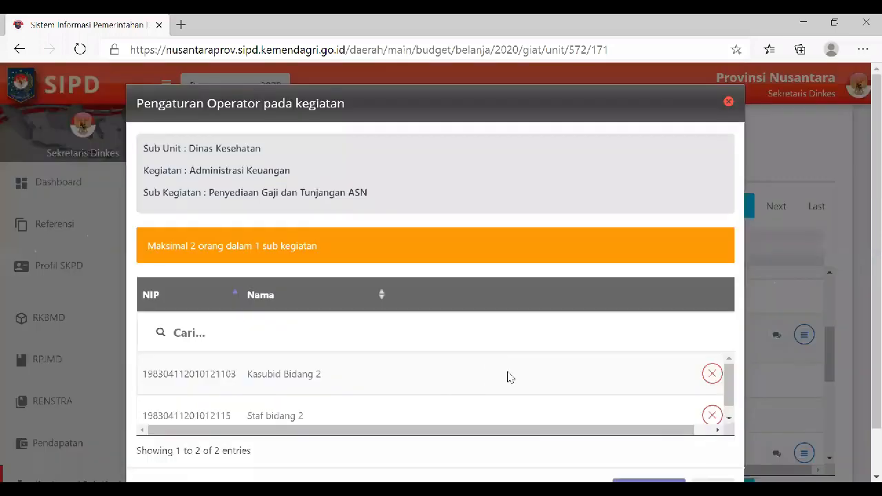
pyautogui.scroll(-1, 633, 427)
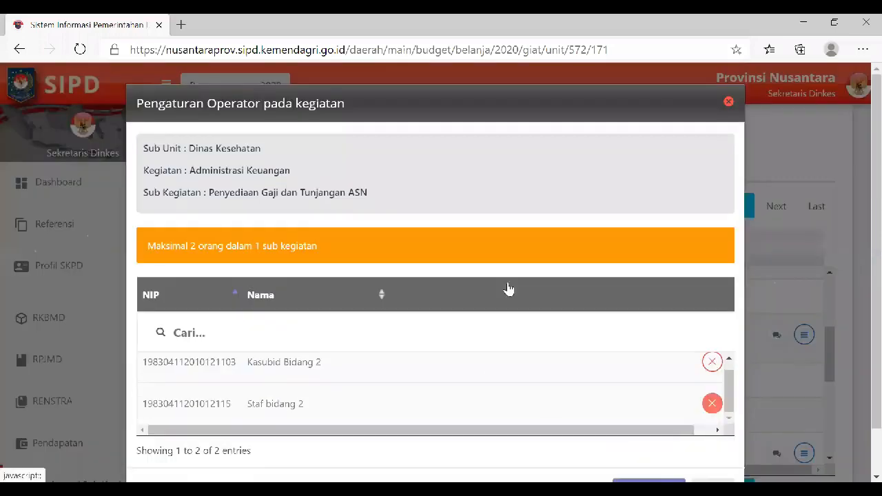
pyautogui.scroll(-1, 598, 261)
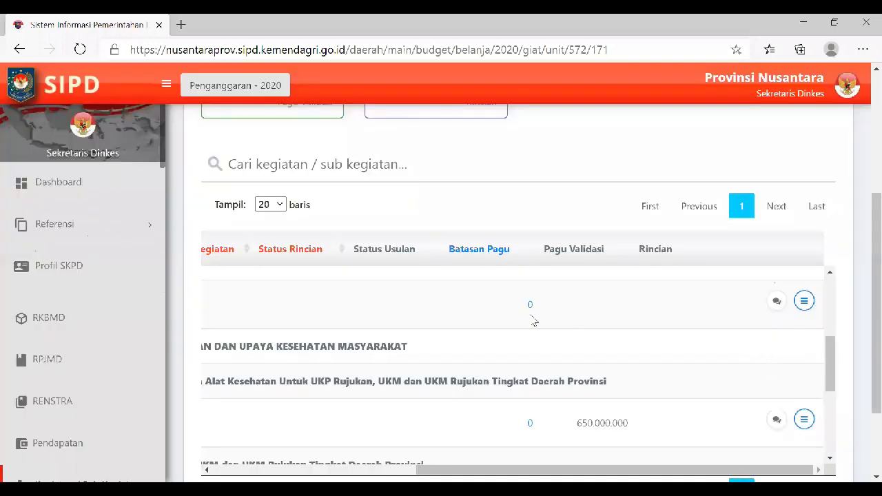
# Assign Kasubid Bidang 2 and Staf bidang 2 as operators of sub-activity Pengadaan Alat Kesehatan/Alat Penunjang Medik Fasilitas Layanan Kesehatan
pyautogui.hscroll(-5, 627, 442)
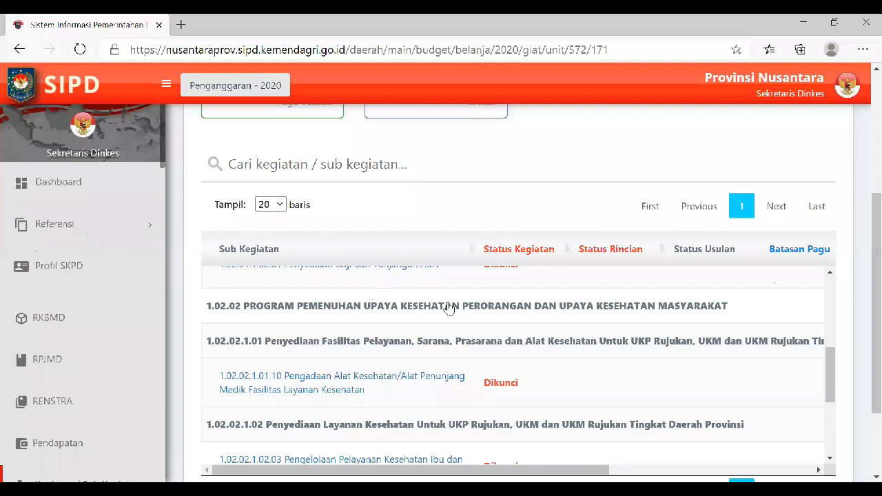
pyautogui.click(608, 289)
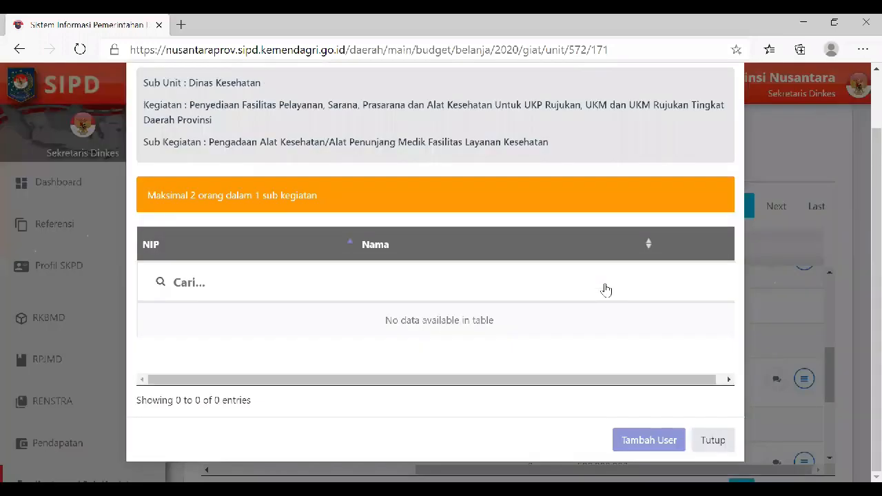
pyautogui.click(587, 292)
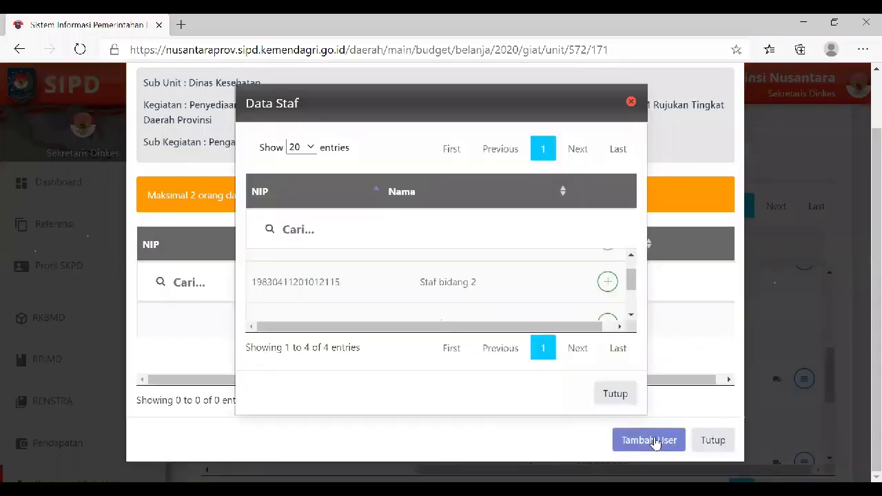
pyautogui.click(605, 281)
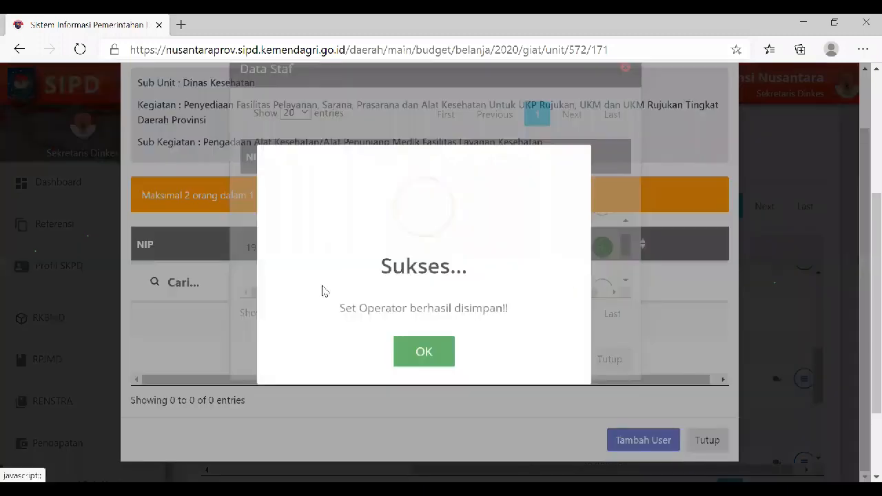
pyautogui.click(398, 351)
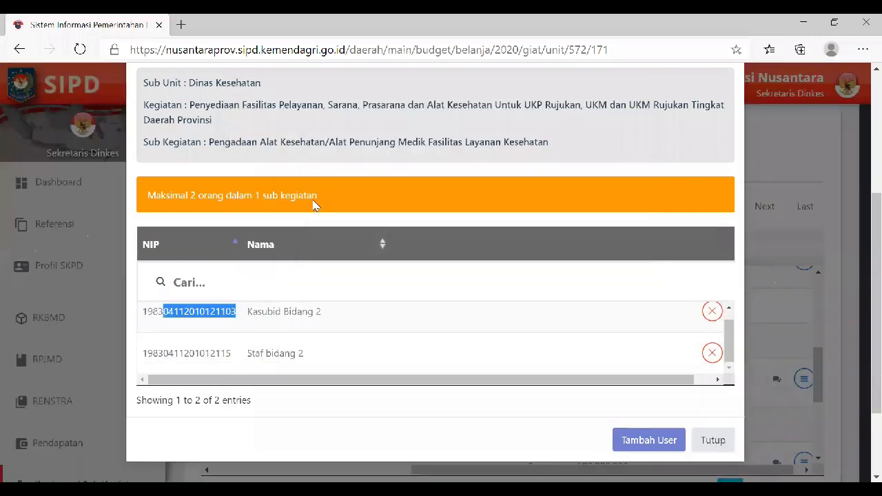
# Select and copy the NIP of Kasubid Bidang 2 in the operator list, and close the operator settings
pyautogui.moveTo(313, 205); pyautogui.dragTo(170, 112)
pyautogui.hotkey('ctrl', 'c')
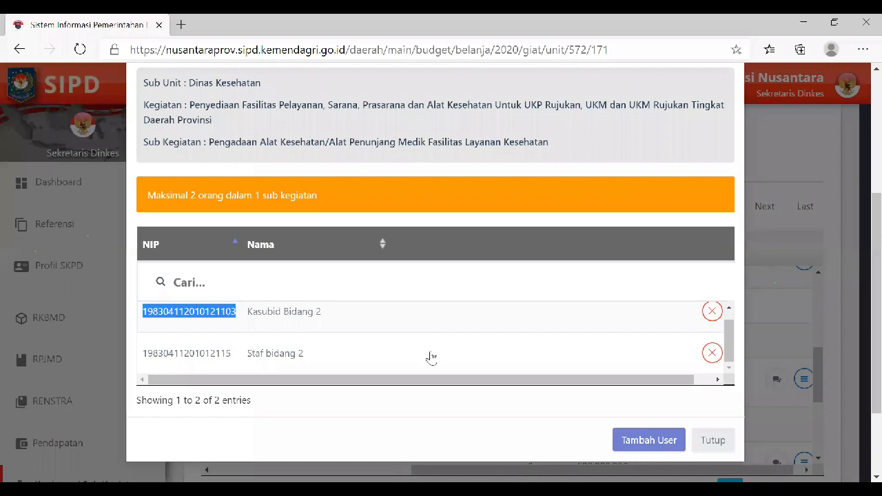
pyautogui.press('Escape')
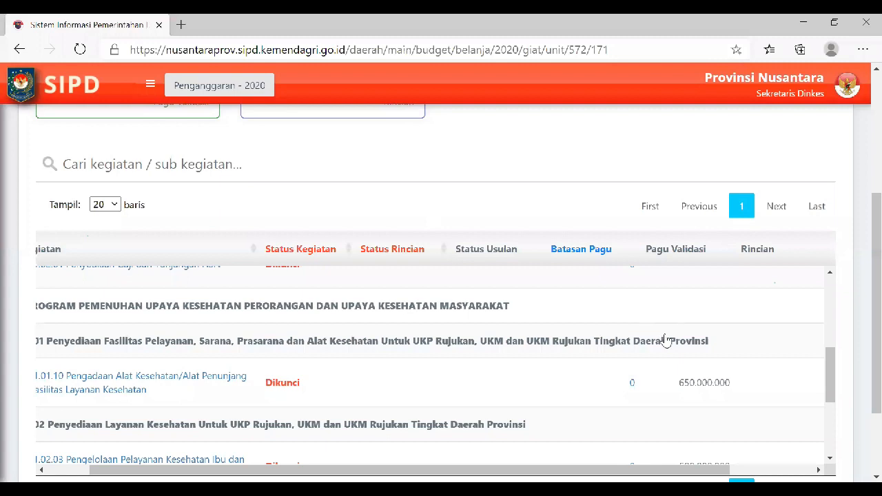
pyautogui.scroll(-2, 666, 341)
pyautogui.hscroll(2, 666, 340)
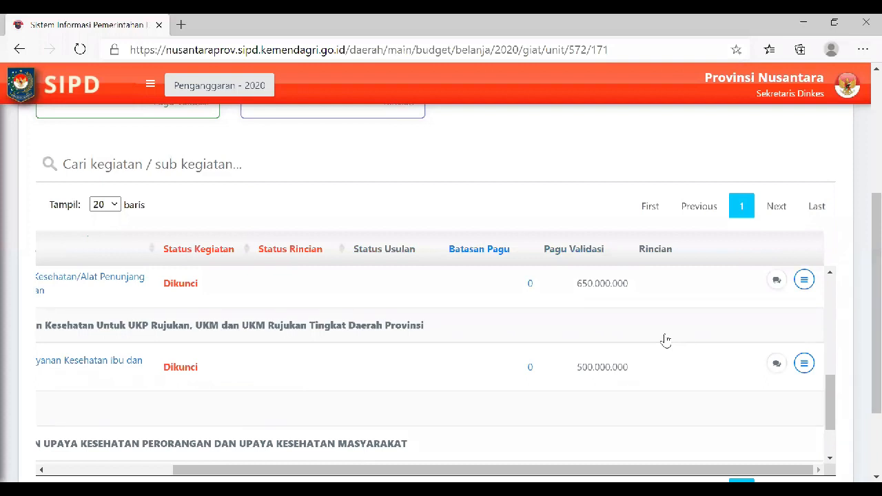
# Log out and sign in to Sistem Informasi Keuangan Daerah as Kasubid Bidang 2, using the copied NIP and the account password
pyautogui.scroll(1, 665, 341)
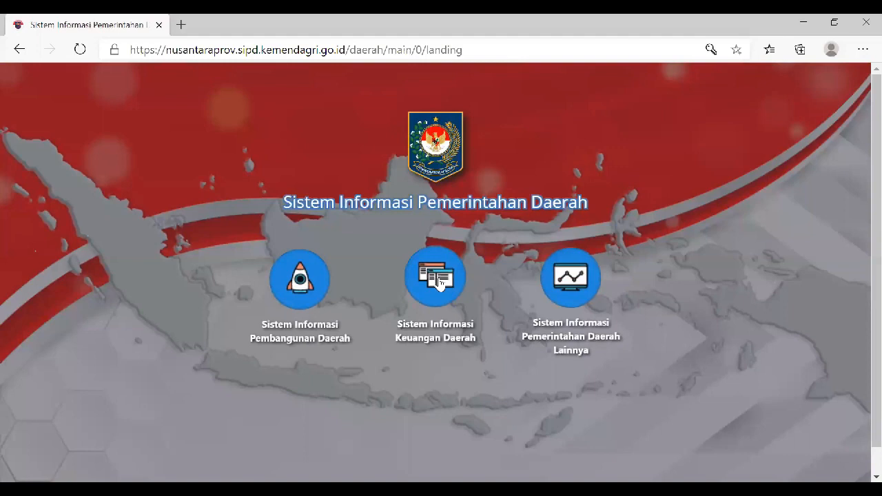
pyautogui.click(385, 360)
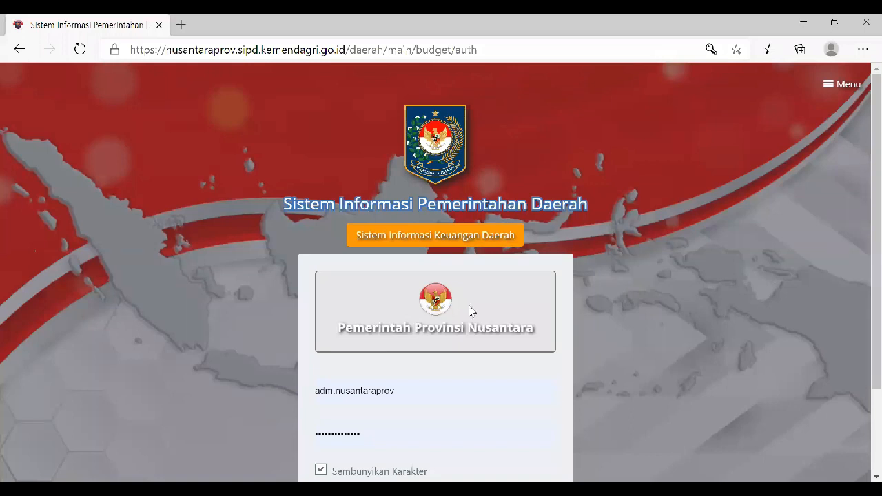
pyautogui.press('Tab')
pyautogui.hotkey('ctrl', 'v')
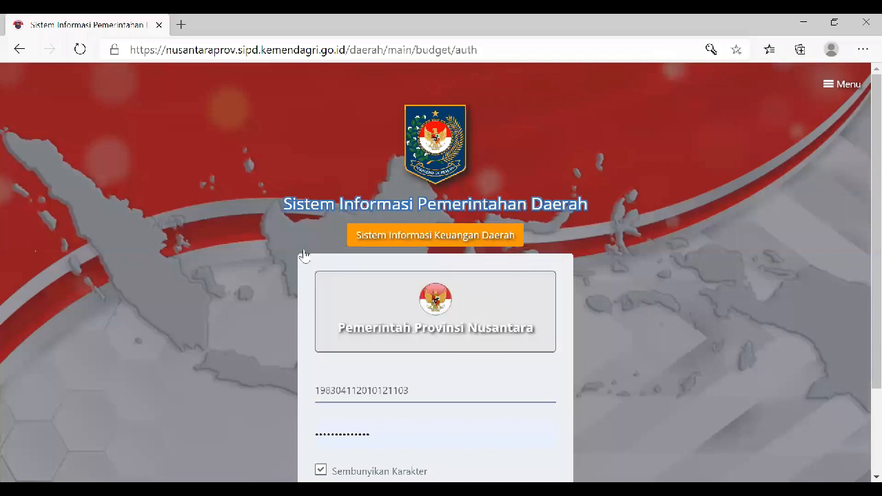
pyautogui.press('Tab')
pyautogui.write('••••')
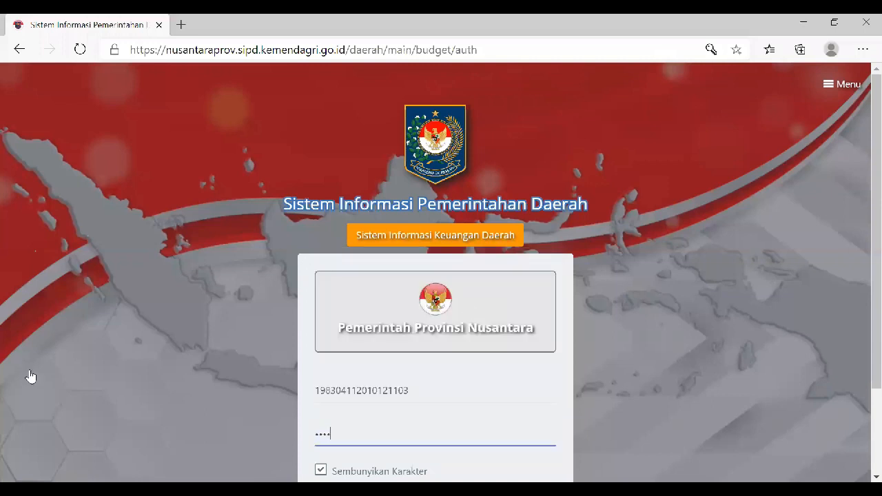
pyautogui.press('Return')
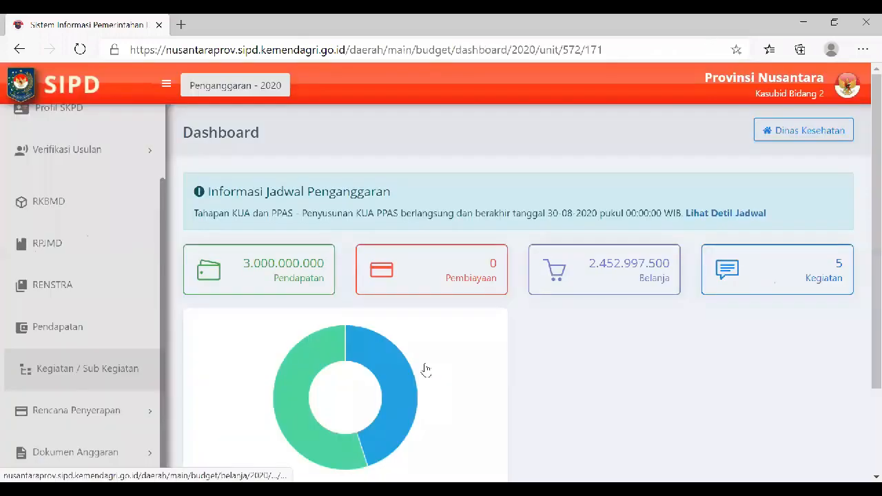
# Open the Kegiatan / Sub Kegiatan list and show Detil Rincian of Pengadaan Alat Kesehatan/Alat Penunjang Medik Fasilitas Layanan Kesehatan
pyautogui.click(583, 248)
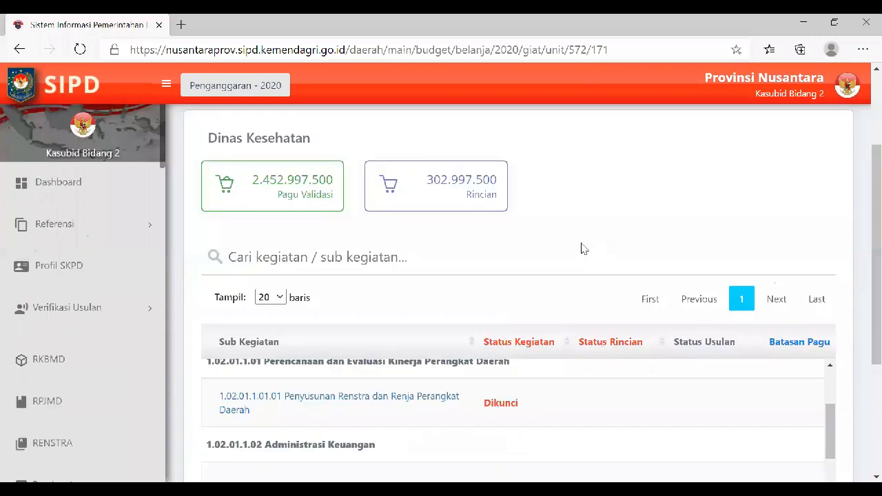
pyautogui.scroll(-3, 172, 96)
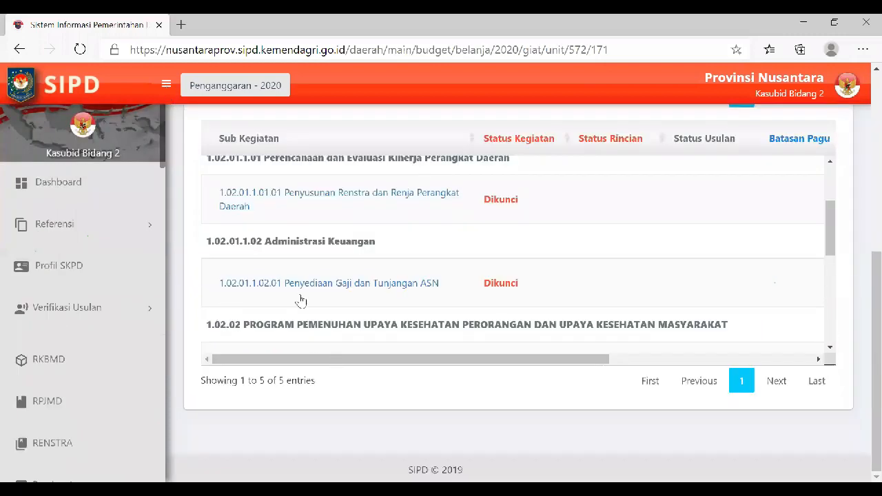
pyautogui.scroll(-2, 301, 301)
pyautogui.hscroll(1, 301, 301)
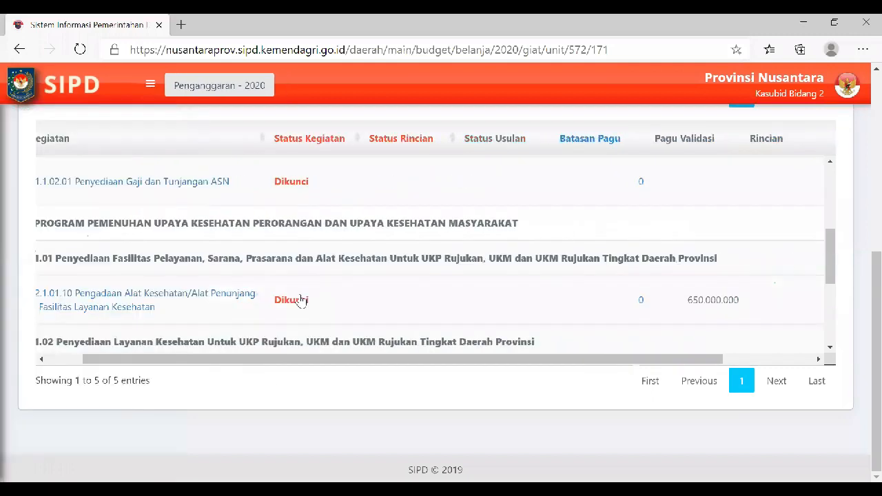
pyautogui.hscroll(2, 751, 285)
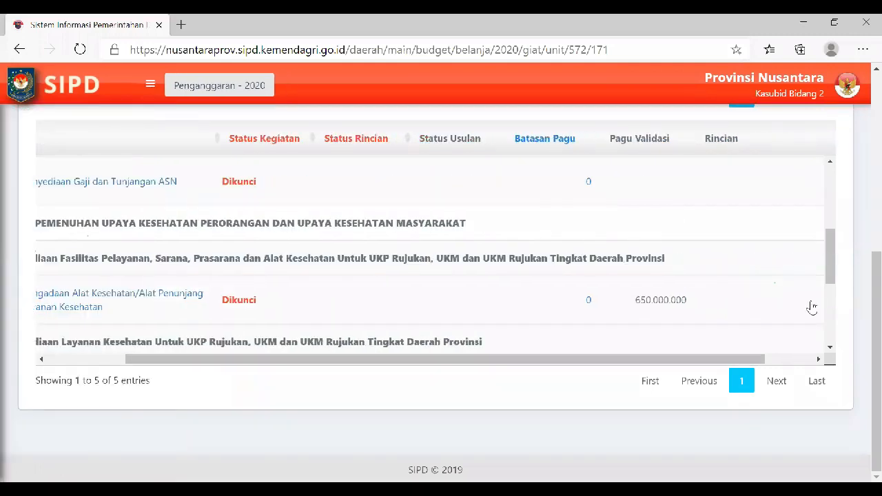
pyautogui.click(804, 296)
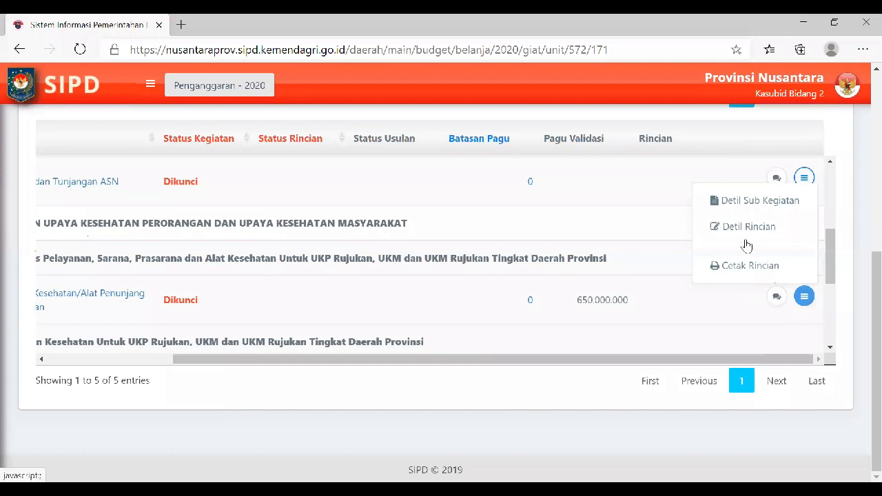
pyautogui.scroll(1, 747, 246)
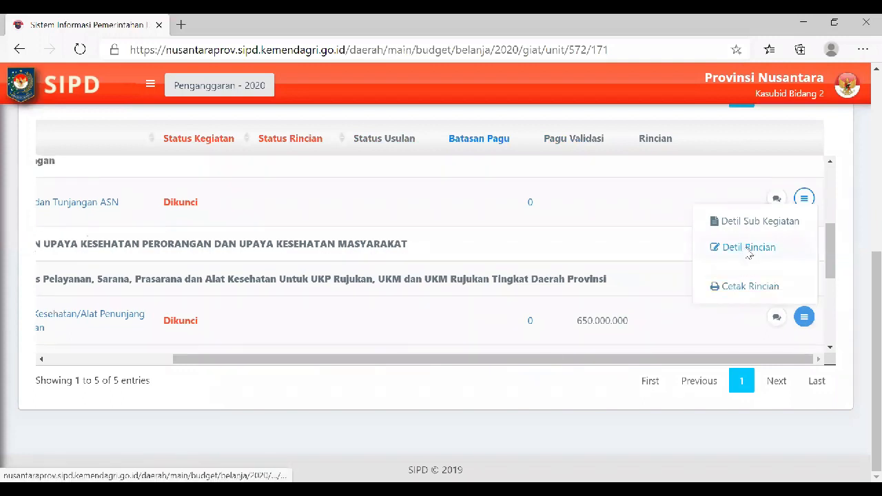
pyautogui.click(749, 249)
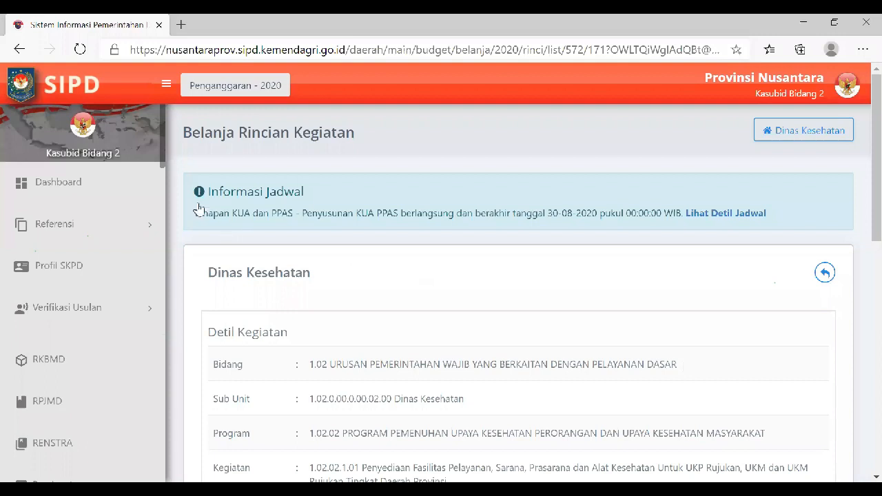
# Try to add a component to the sub-activity's spending details, and return to the Dashboard
pyautogui.scroll(-3, 197, 206)
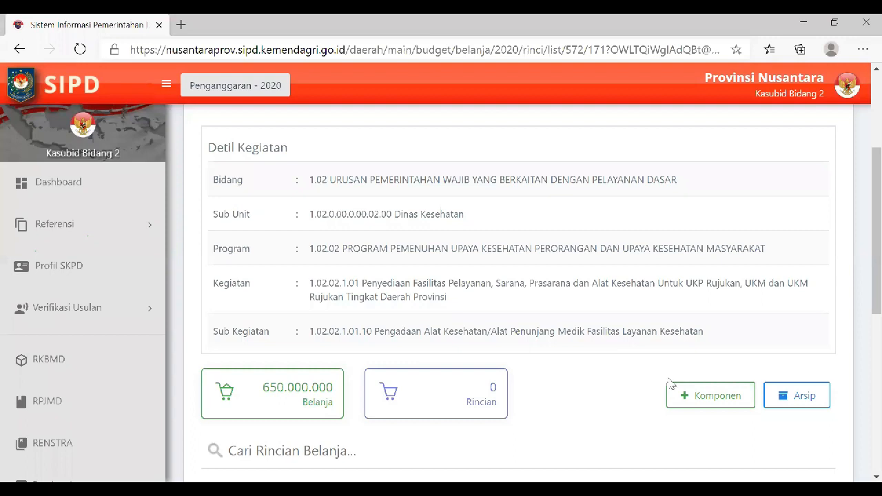
pyautogui.click(709, 394)
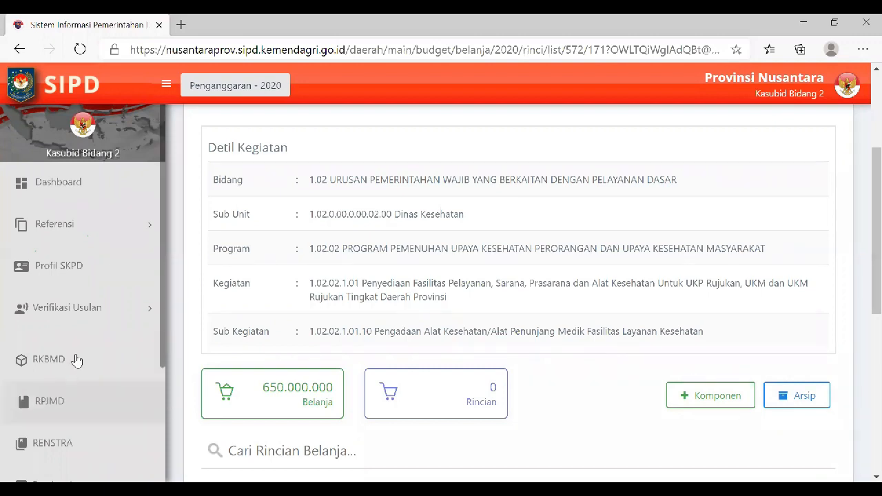
pyautogui.scroll(-2, 72, 365)
pyautogui.scroll(2, 65, 189)
pyautogui.click(65, 184)
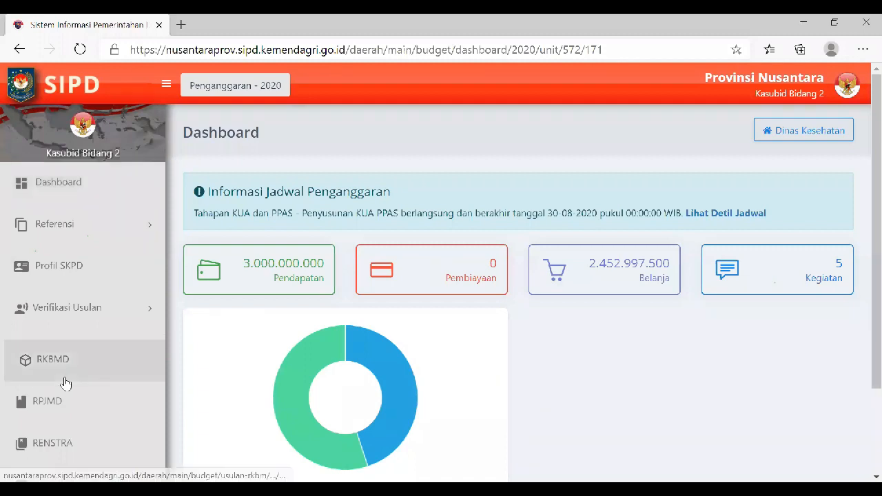
# Open the Kegiatan / Sub Kegiatan list, collapse the side navigation, and review the Dinas Kesehatan sub-activities
pyautogui.scroll(-2, 66, 383)
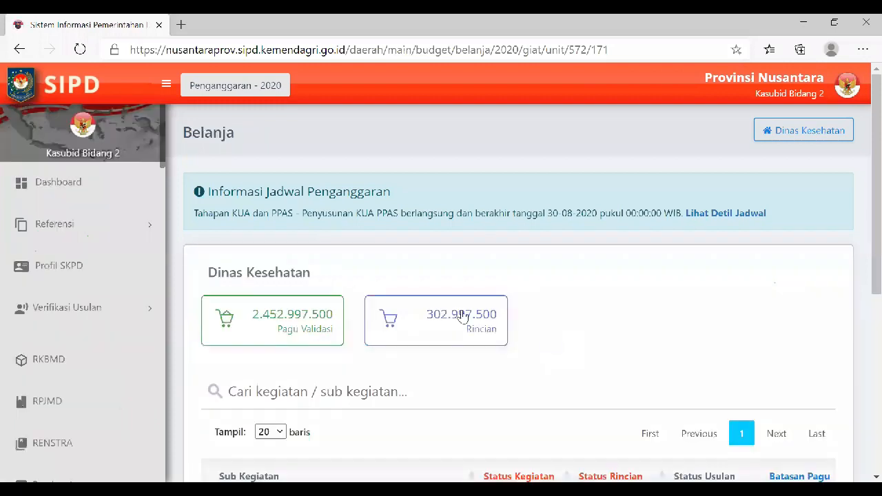
pyautogui.scroll(-3, 460, 317)
pyautogui.hscroll(4, 348, 324)
pyautogui.scroll(-1, 348, 324)
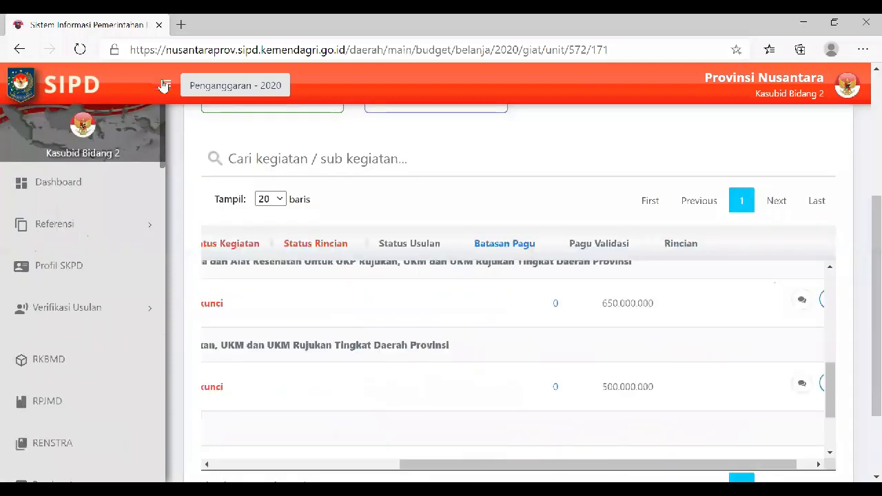
pyautogui.click(164, 85)
pyautogui.hscroll(-3, 187, 331)
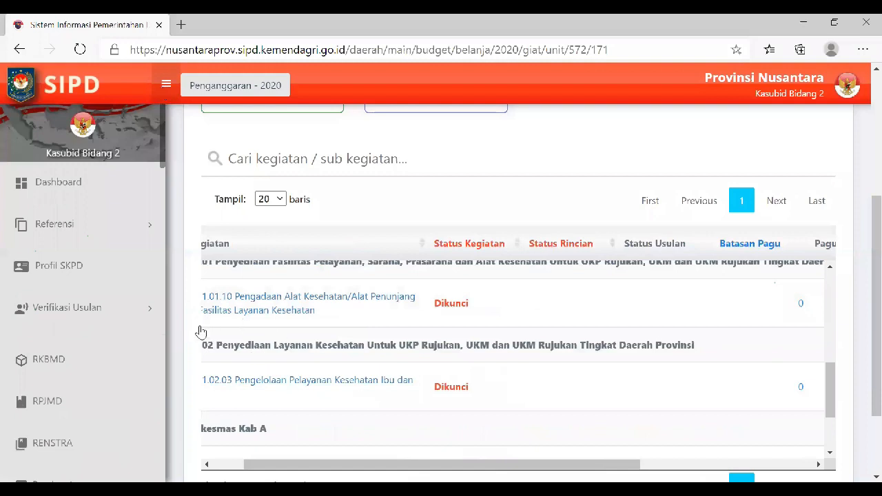
pyautogui.hscroll(-1, 355, 326)
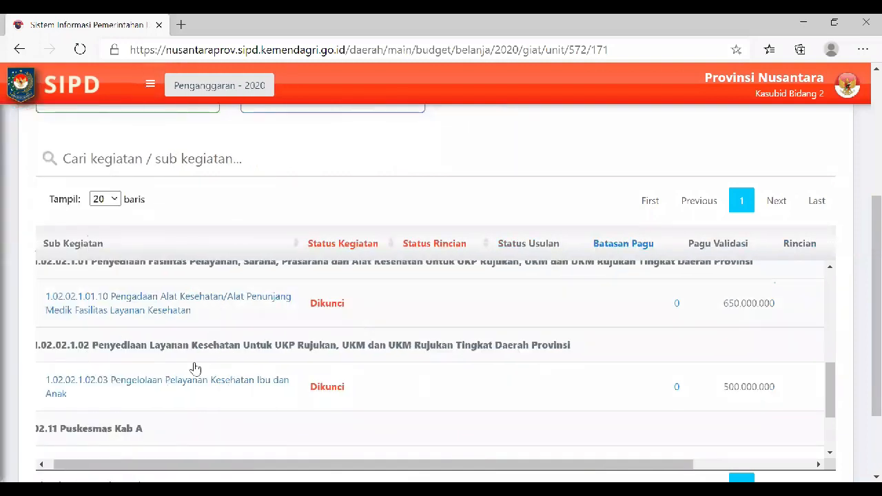
pyautogui.scroll(1, 193, 370)
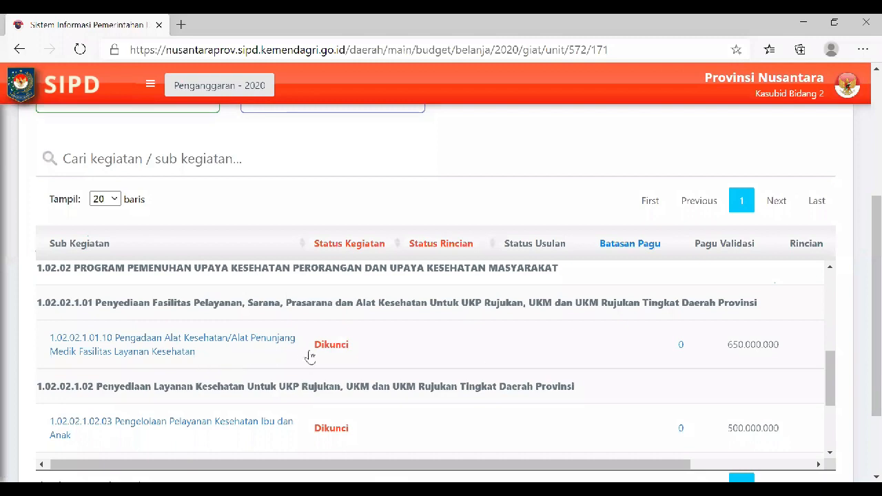
pyautogui.scroll(1, 494, 363)
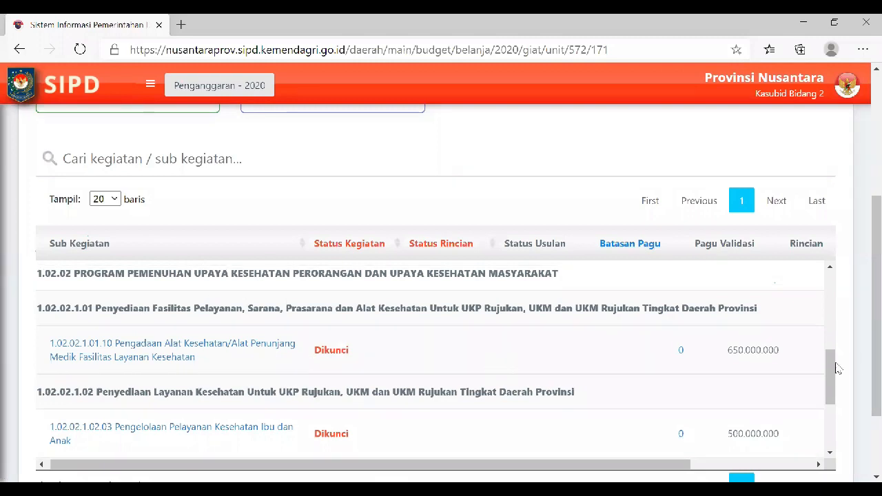
pyautogui.scroll(1, 758, 365)
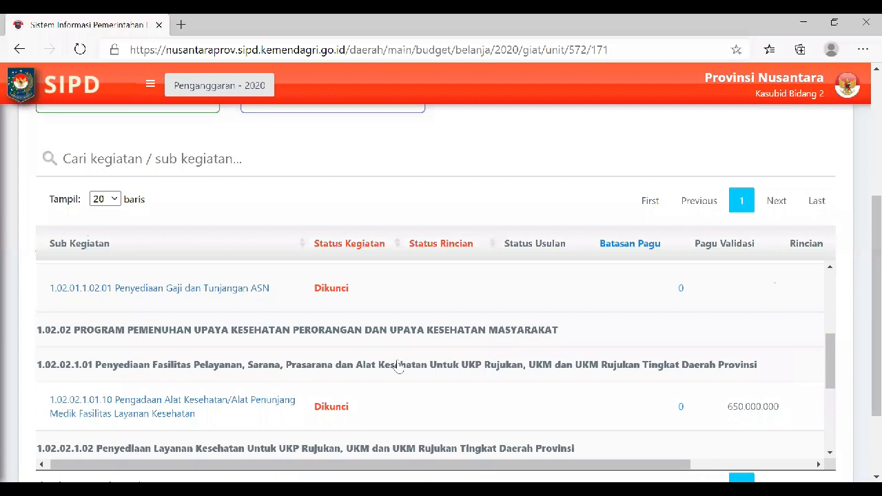
# Open Detil Rincian of sub-activity 1.02.02.1.01.10 Pengadaan Alat Kesehatan/Alat Penunjang Medik Fasilitas Layanan Kesehatan
pyautogui.scroll(-1, 399, 366)
pyautogui.hscroll(2, 398, 366)
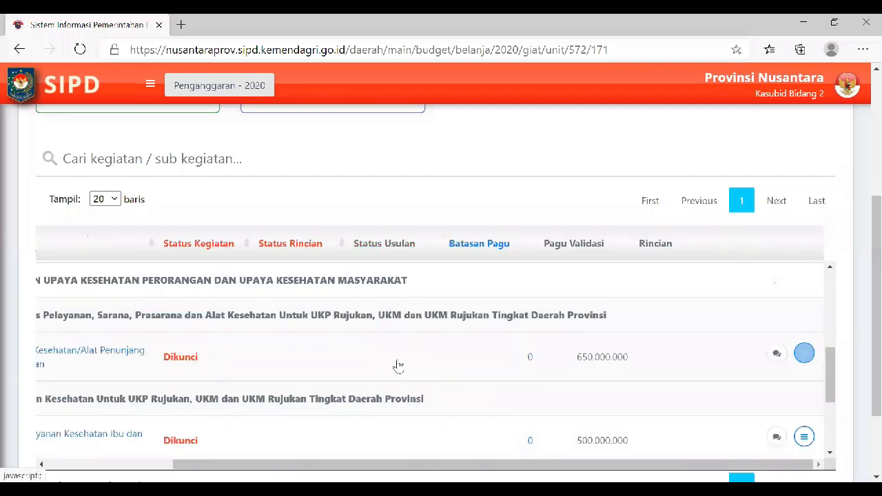
pyautogui.hscroll(-2, 805, 359)
pyautogui.hscroll(2, 806, 358)
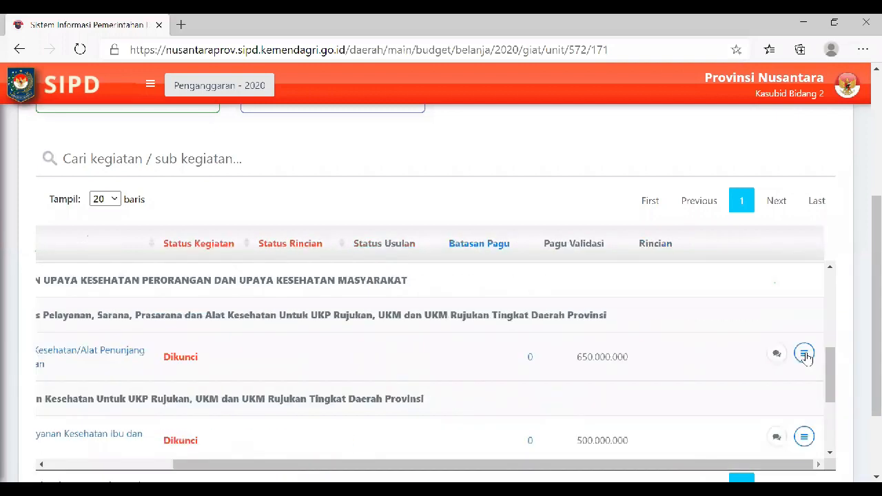
pyautogui.click(738, 355)
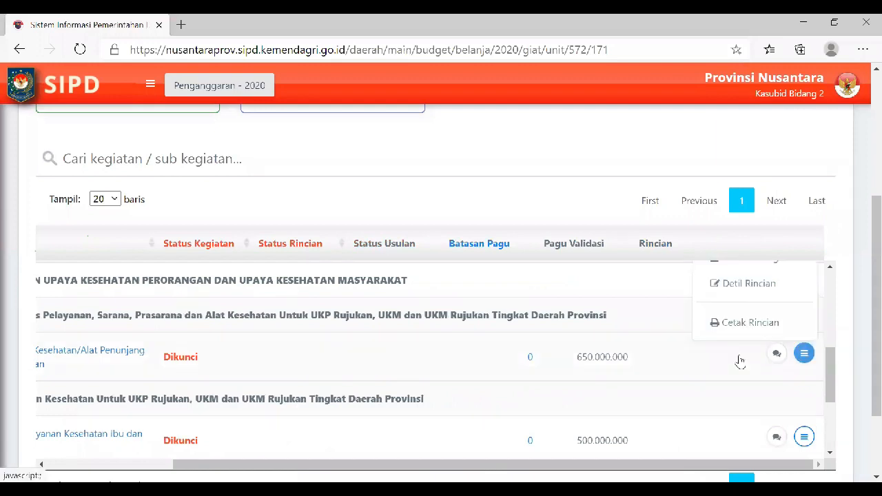
pyautogui.scroll(1, 750, 362)
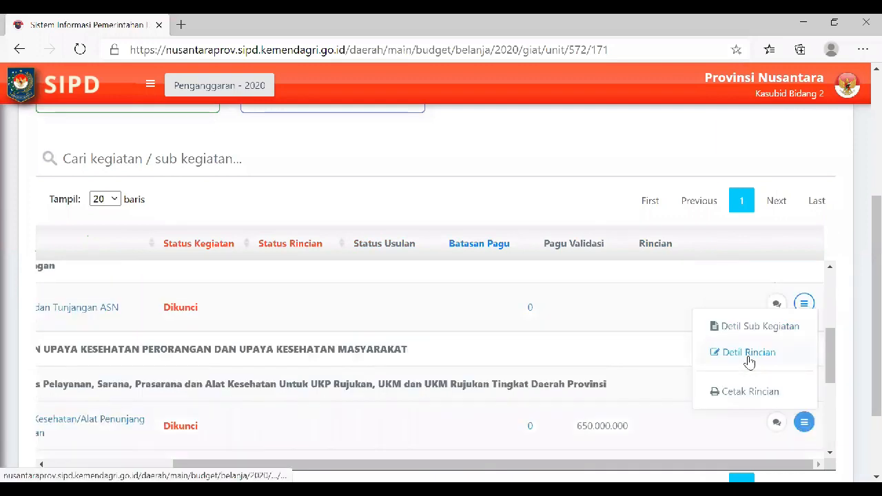
pyautogui.click(750, 360)
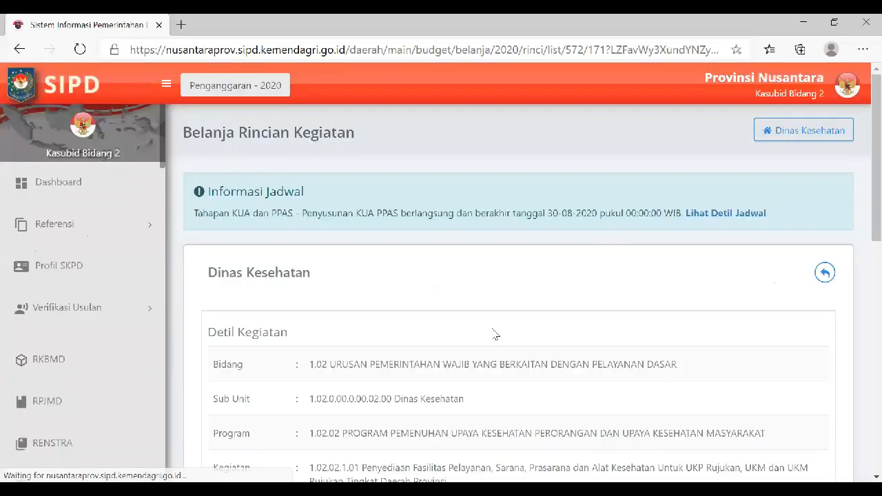
# Start a new spending component for the sub-activity and begin adding a new Sub Kegiatan / Paket Pekerjaan to it
pyautogui.scroll(-2, 717, 409)
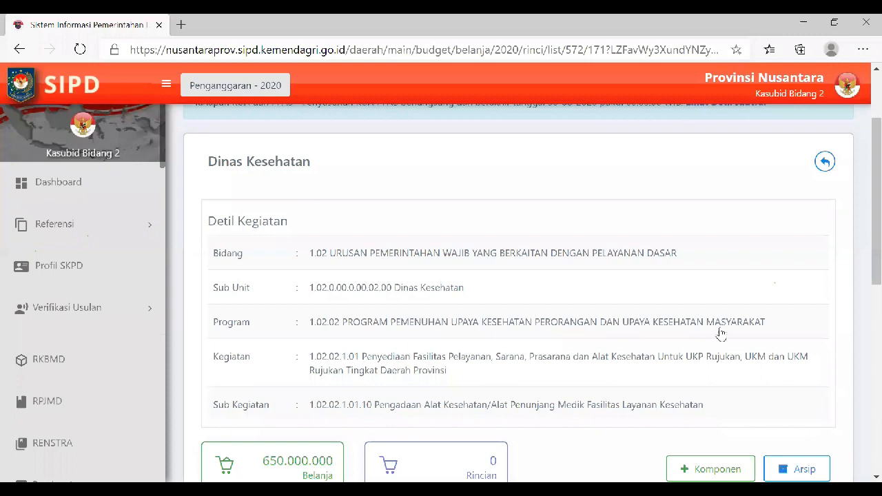
pyautogui.scroll(-1, 629, 407)
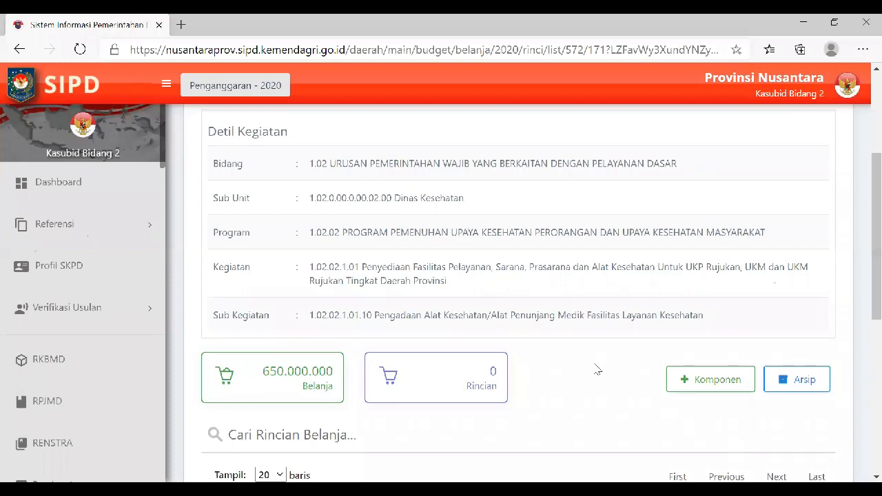
pyautogui.scroll(-2, 598, 370)
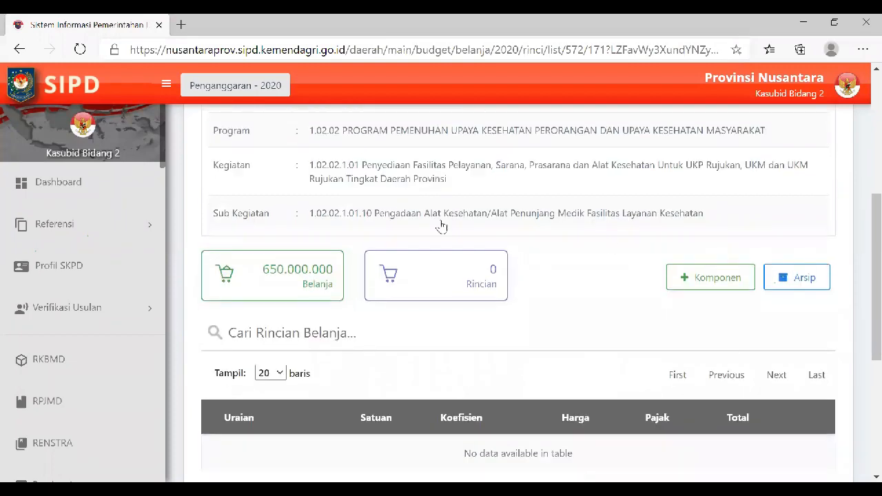
pyautogui.scroll(1, 379, 216)
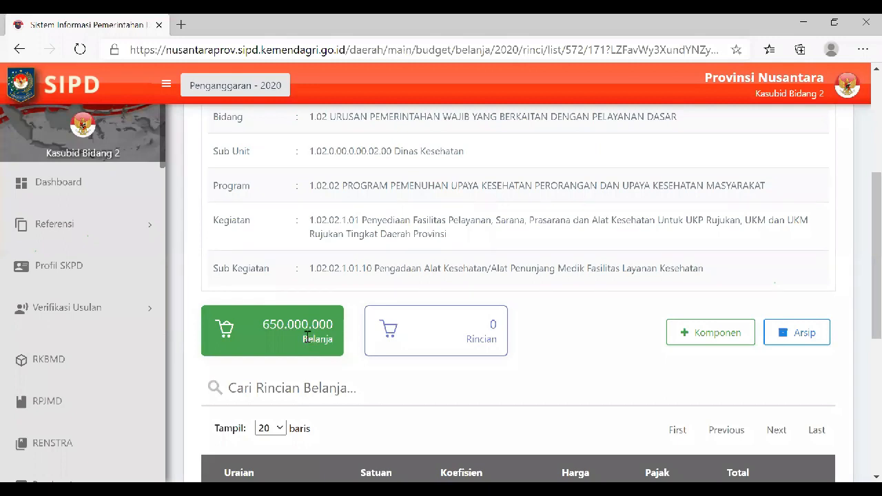
pyautogui.scroll(-1, 307, 335)
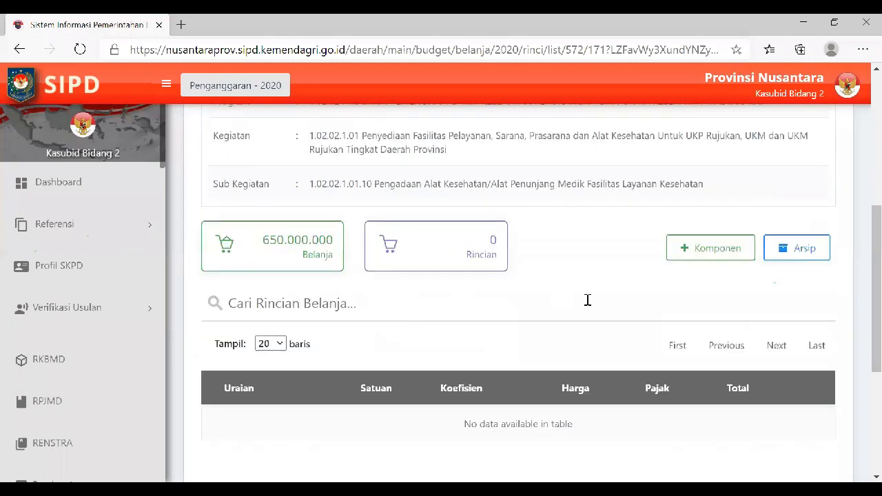
pyautogui.click(686, 256)
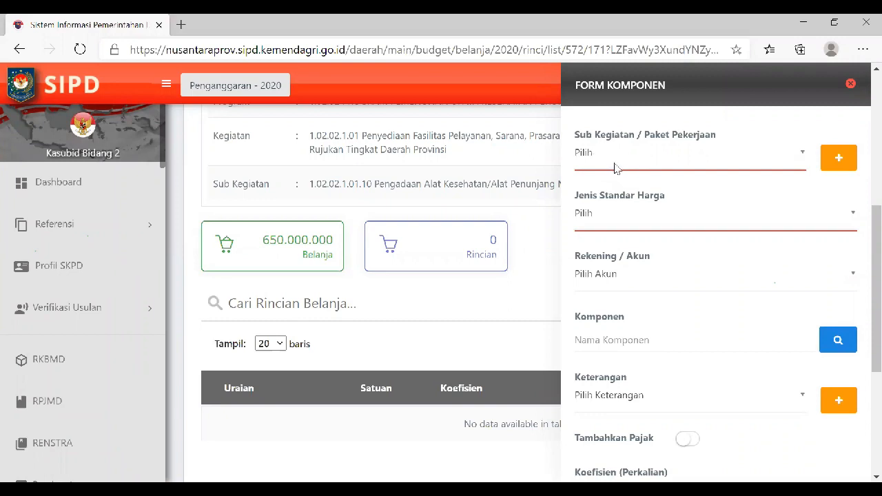
pyautogui.click(835, 161)
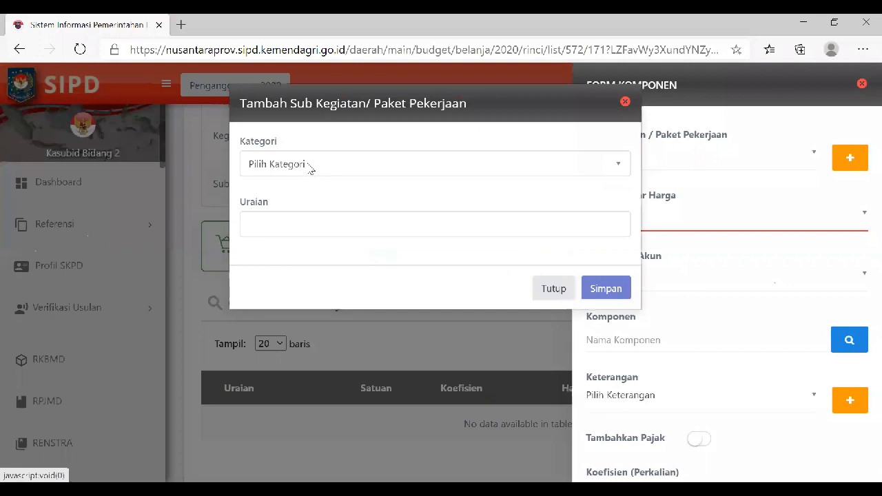
# Set the new package's Kategori to Pemaketan Pekerjaan and its Uraian to "Pengadaan Alat Tulis Kantor"
pyautogui.click(308, 165)
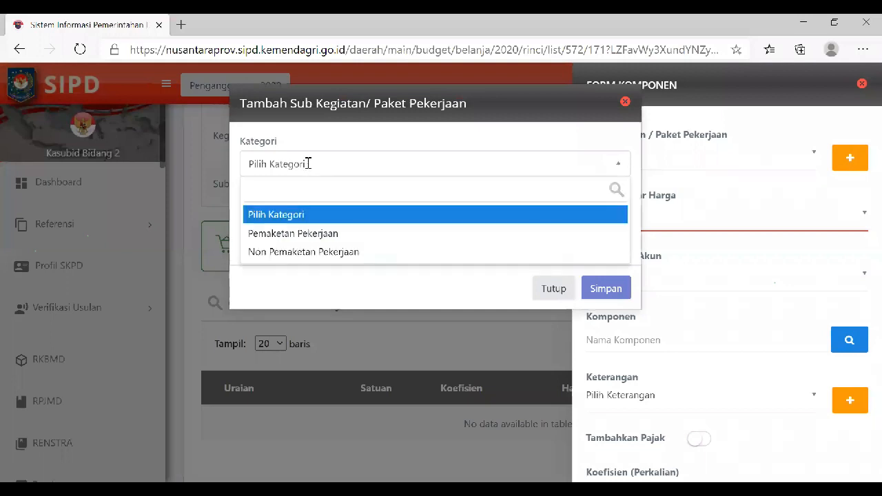
pyautogui.click(270, 233)
pyautogui.click(265, 228)
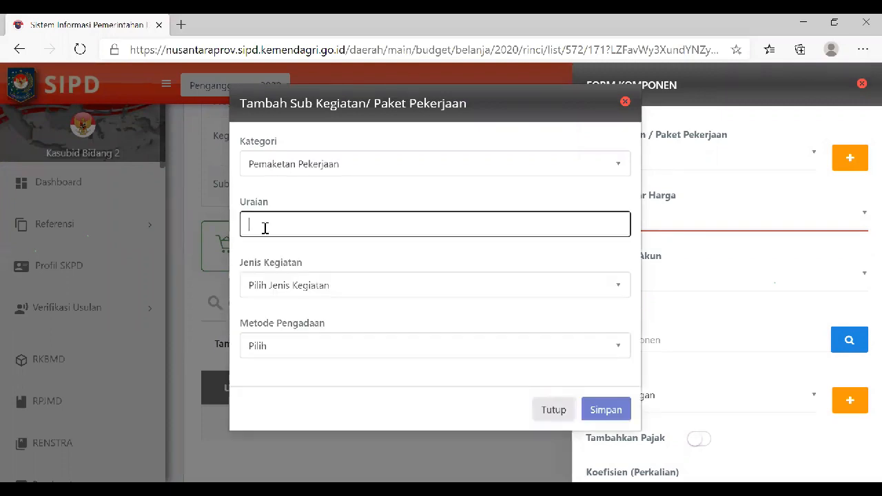
pyautogui.write('Pengadaan alat')
pyautogui.press('BackSpace')
pyautogui.press('BackSpace')
pyautogui.press('BackSpace')
pyautogui.press('BackSpace')
pyautogui.press('BackSpace')
pyautogui.write('Alat Tulis Kantor')
# Set the package's Jenis Kegiatan to Barang, choose its Metode Pengadaan, and save the package
pyautogui.click(287, 295)
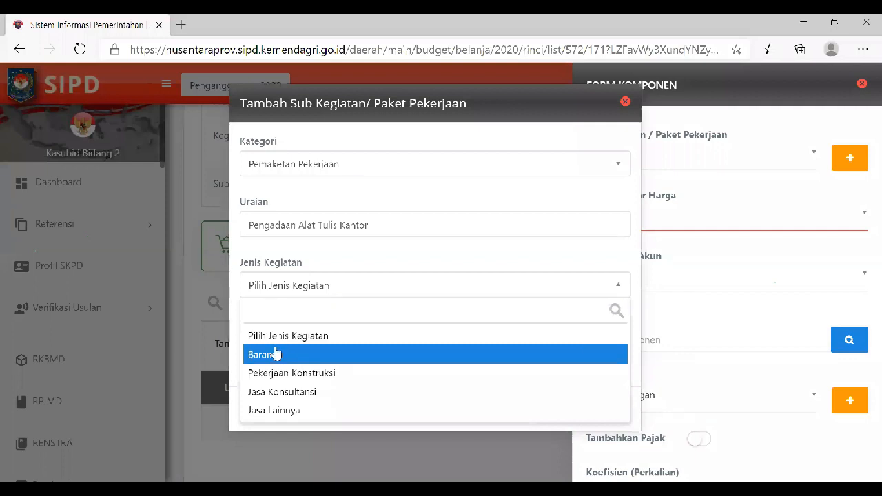
pyautogui.click(275, 353)
pyautogui.click(269, 346)
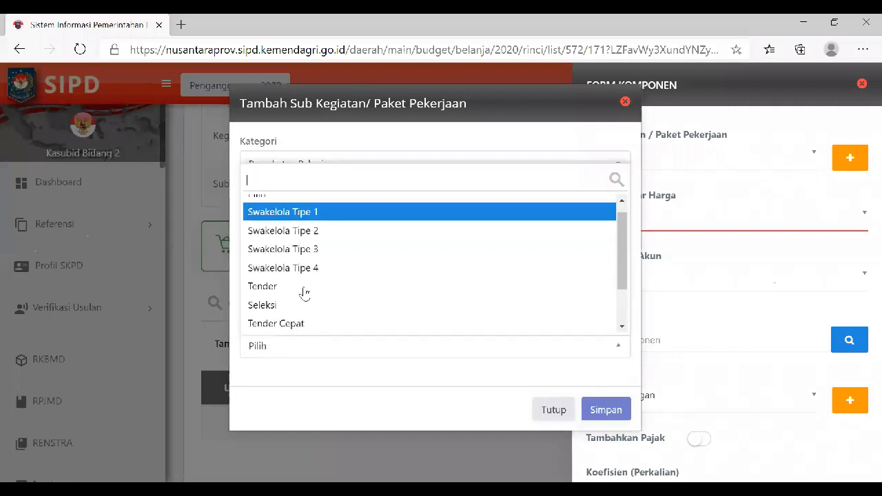
pyautogui.scroll(-1, 305, 293)
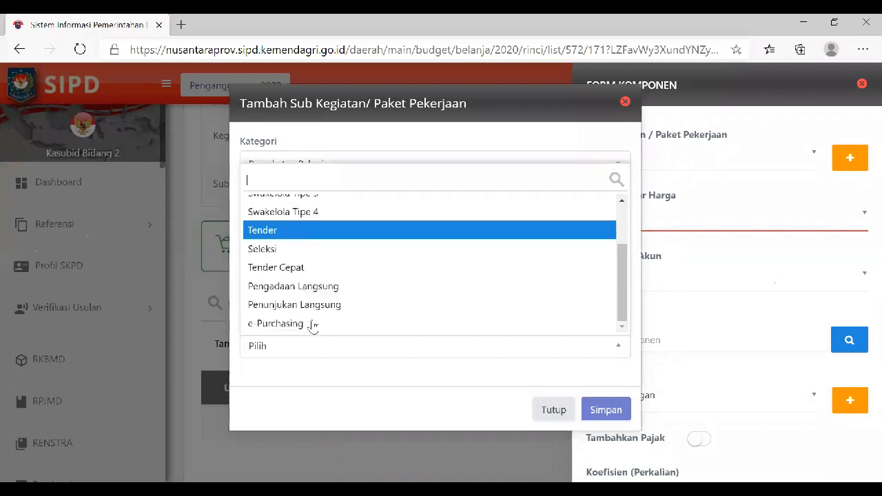
pyautogui.click(624, 412)
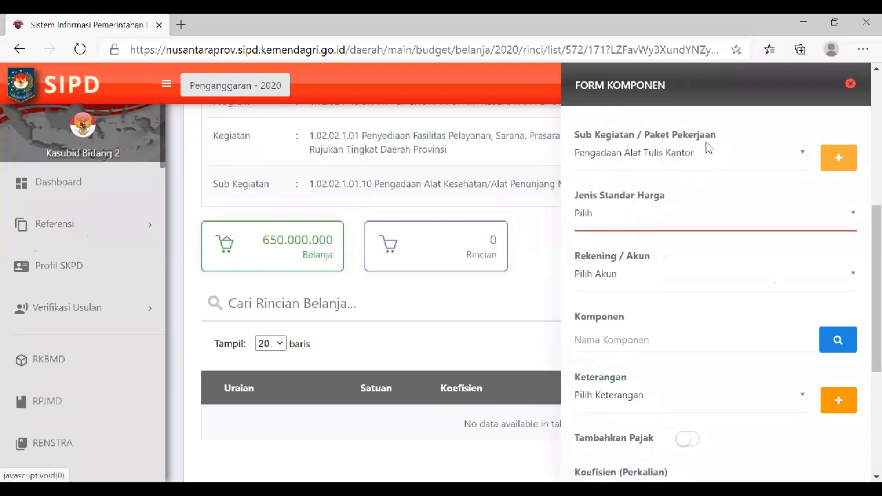
# Set the component's Jenis Standar Harga to SSH and its Rekening / Akun to 5.1.02.01.01.001 Belanja Alat Tulis Kantor
pyautogui.click(659, 215)
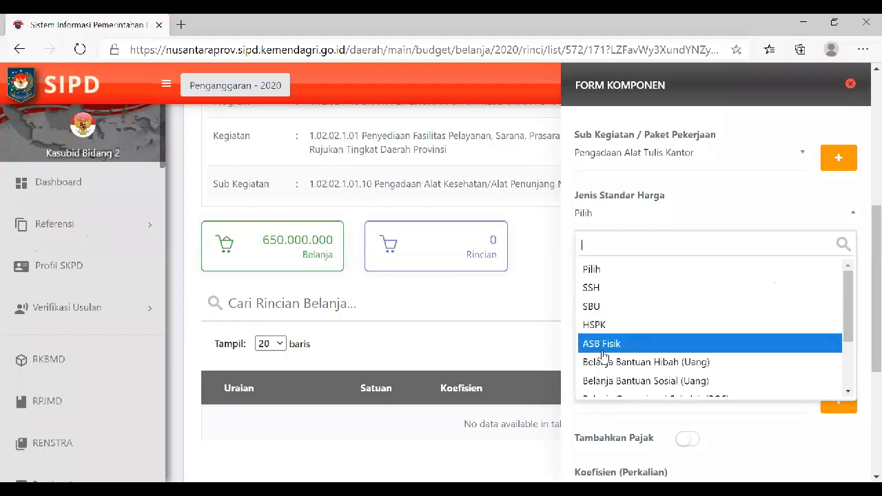
pyautogui.click(599, 287)
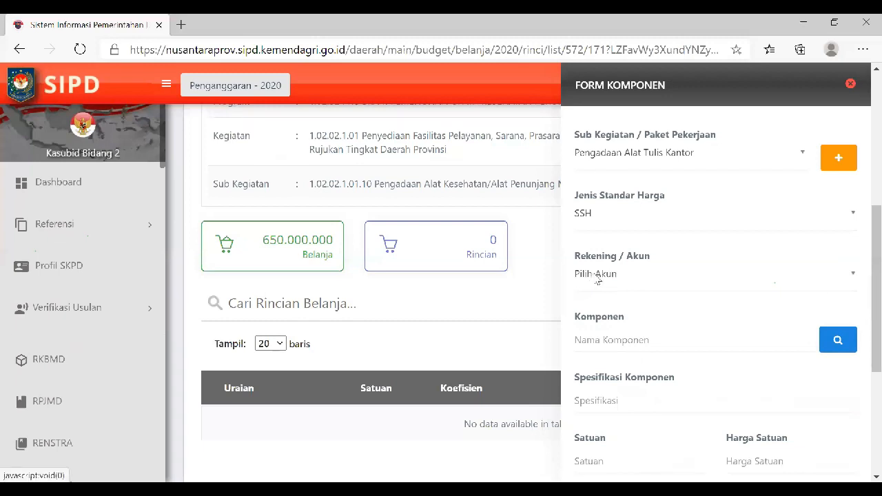
pyautogui.click(597, 276)
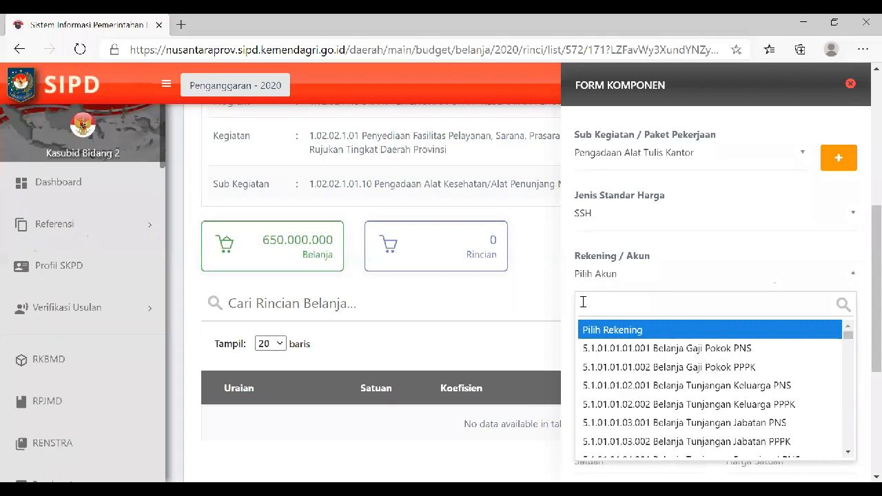
pyautogui.write('alat tu')
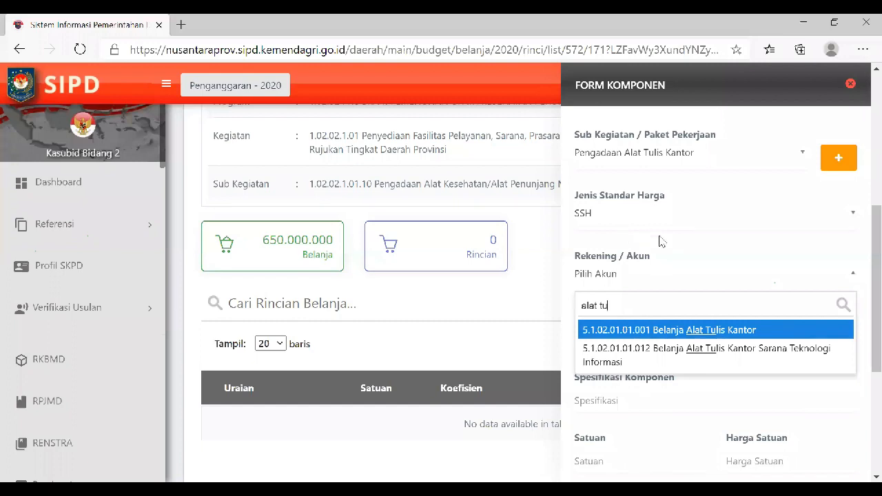
pyautogui.press('Return')
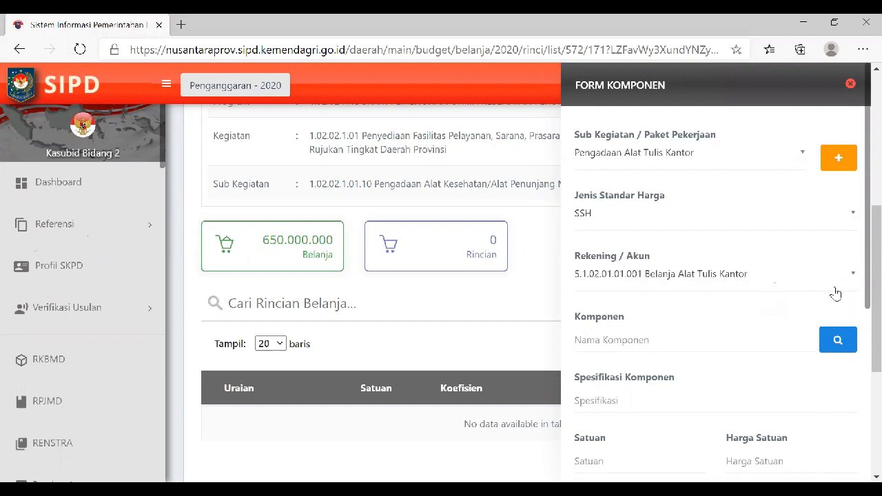
# Choose the Alat Tulis Kantor component with specification Spidol whiteboard, unit dus, from the Data Harga Satuan list
pyautogui.scroll(-1, 835, 292)
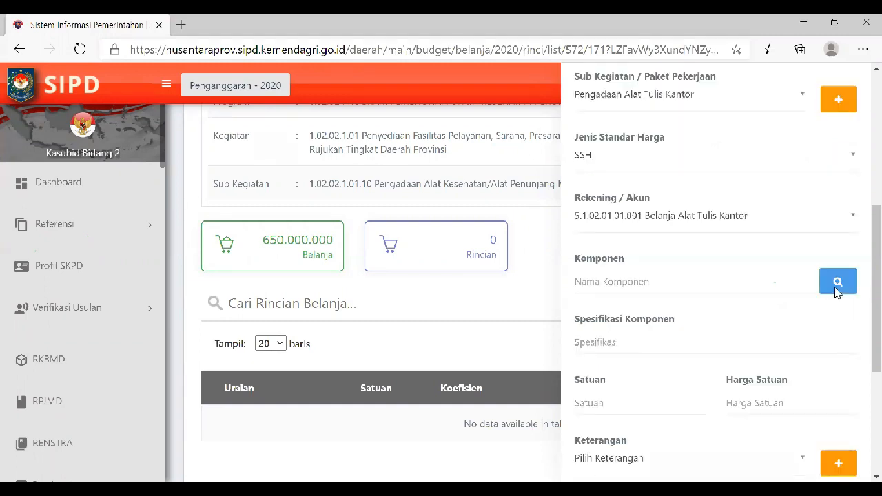
pyautogui.click(836, 290)
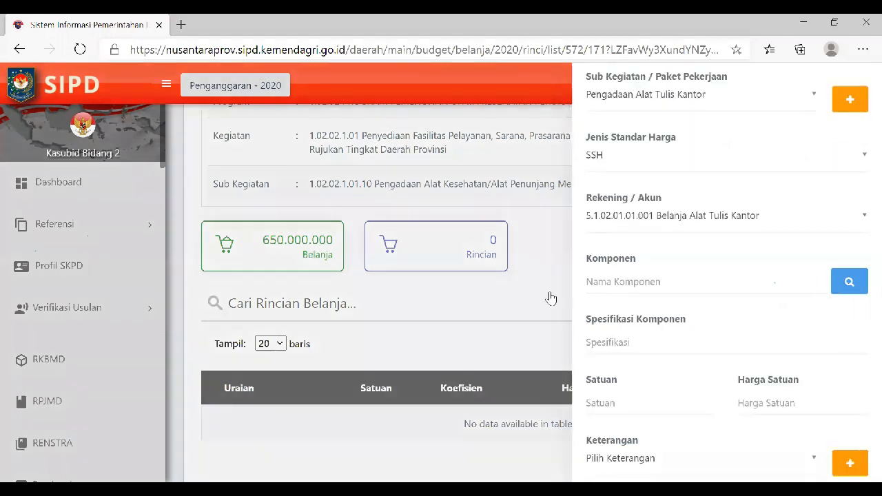
pyautogui.scroll(-1, 549, 297)
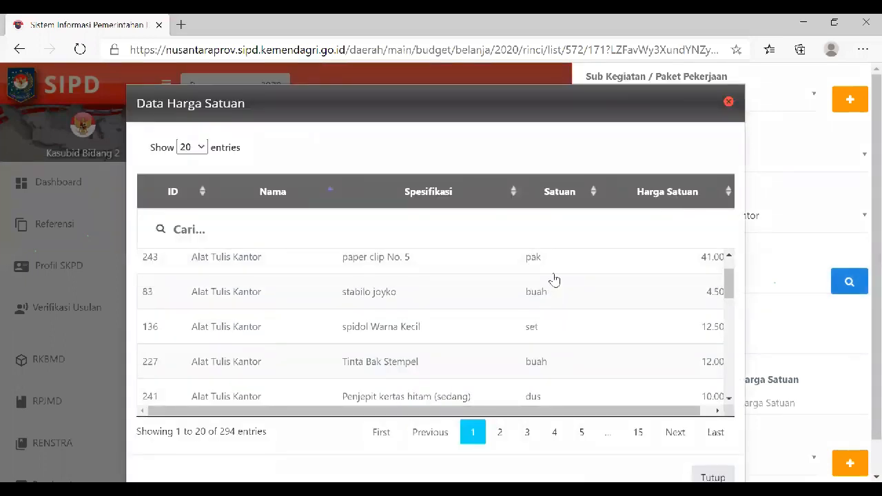
pyautogui.scroll(-3, 555, 279)
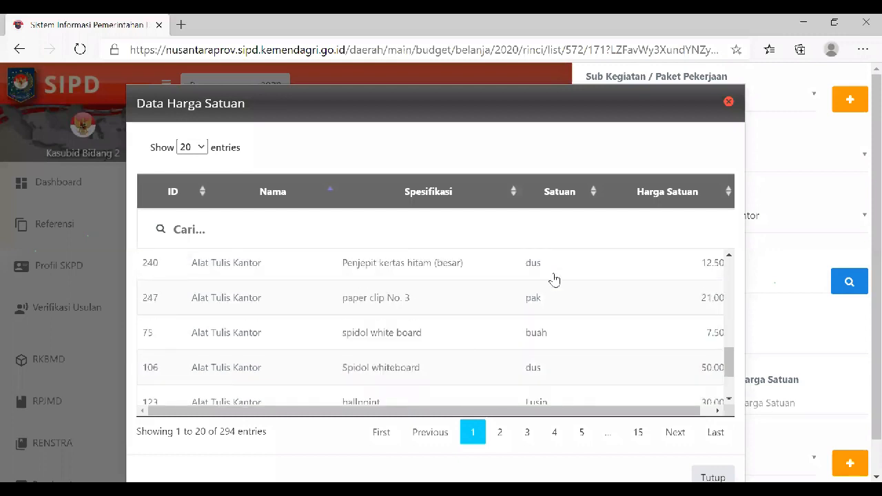
pyautogui.scroll(-2, 555, 279)
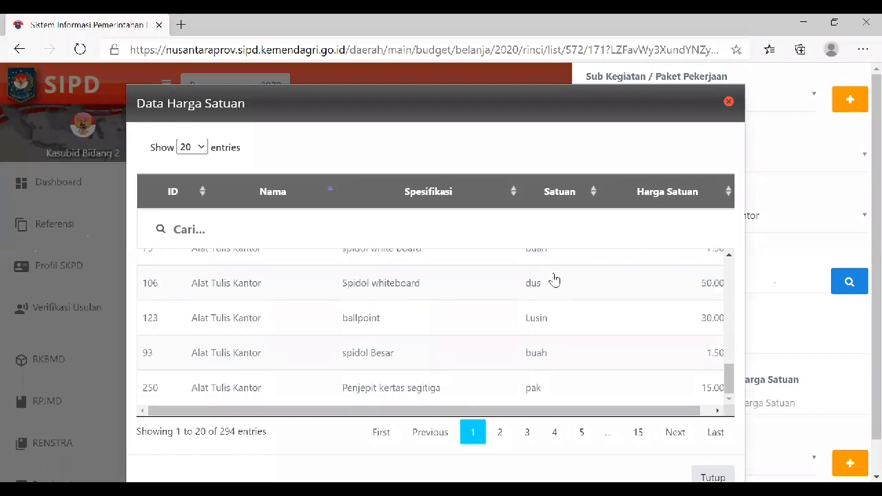
pyautogui.scroll(1, 544, 283)
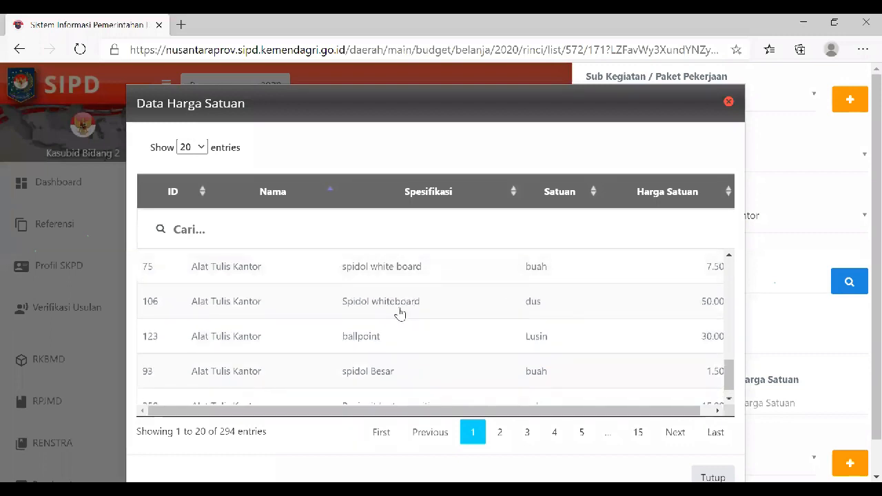
pyautogui.hscroll(1, 375, 304)
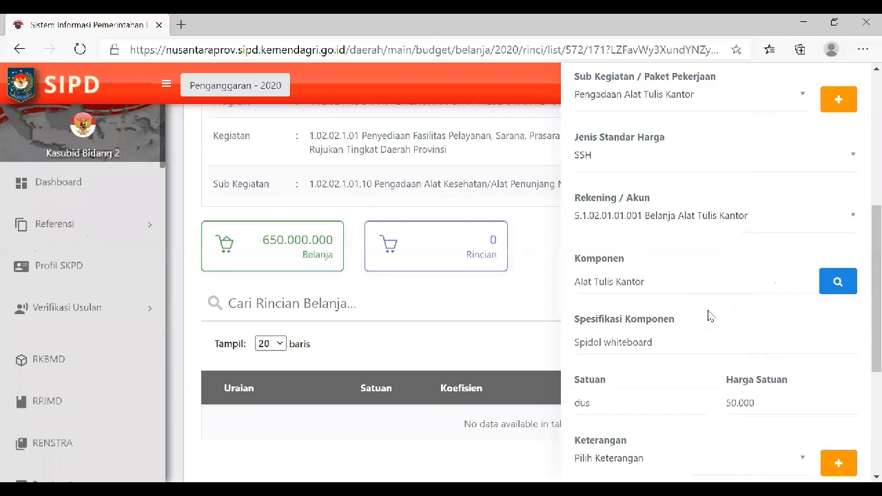
# Examine the component's Harga Satuan and the Keterangan, Tambahkan Pajak and Koefisien (Perkalian) fields of the form
pyautogui.scroll(-2, 756, 285)
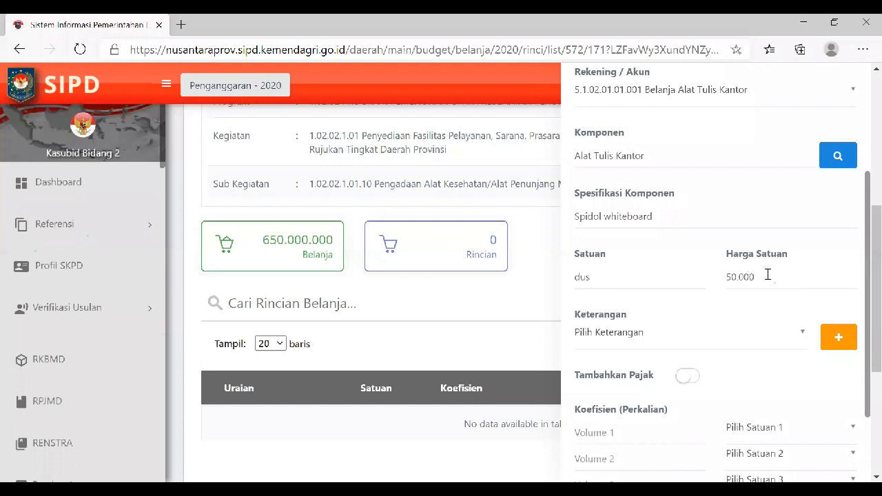
pyautogui.click(779, 274)
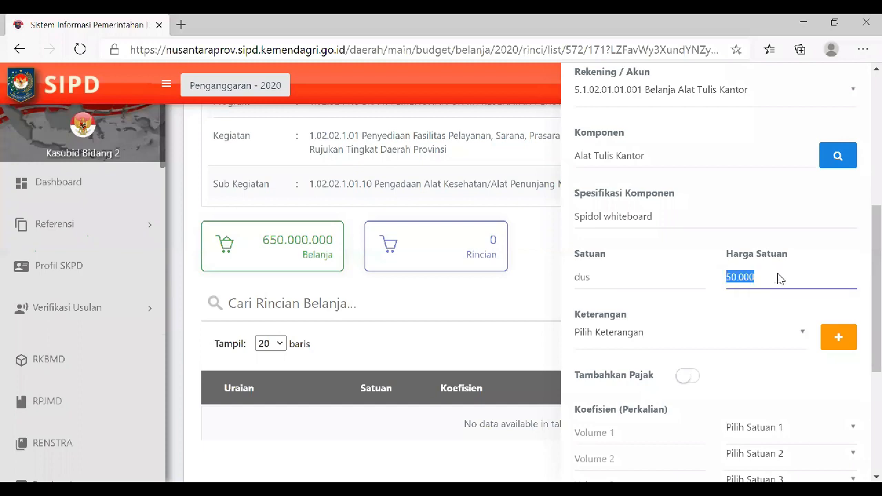
pyautogui.click(754, 278)
pyautogui.scroll(-2, 632, 304)
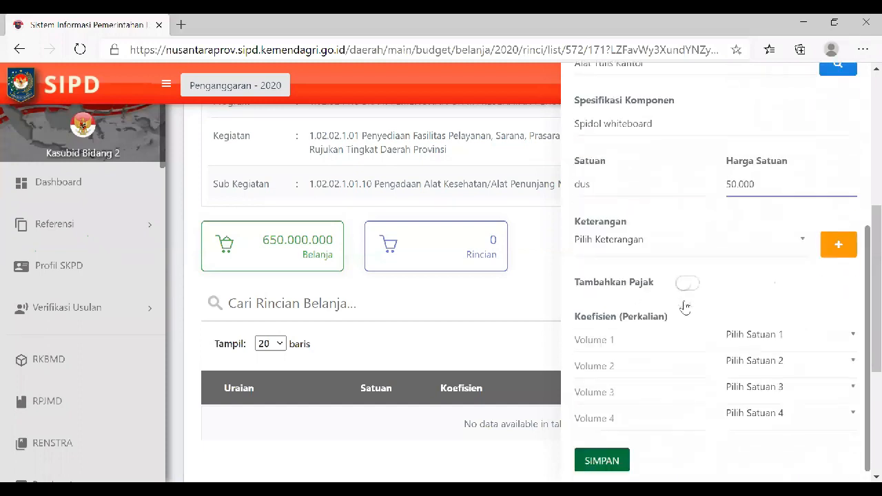
pyautogui.scroll(1, 683, 304)
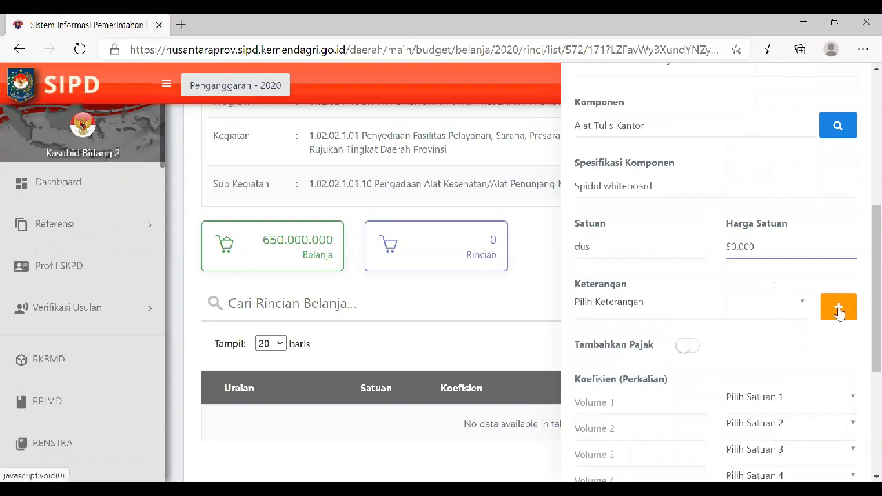
pyautogui.scroll(1, 838, 313)
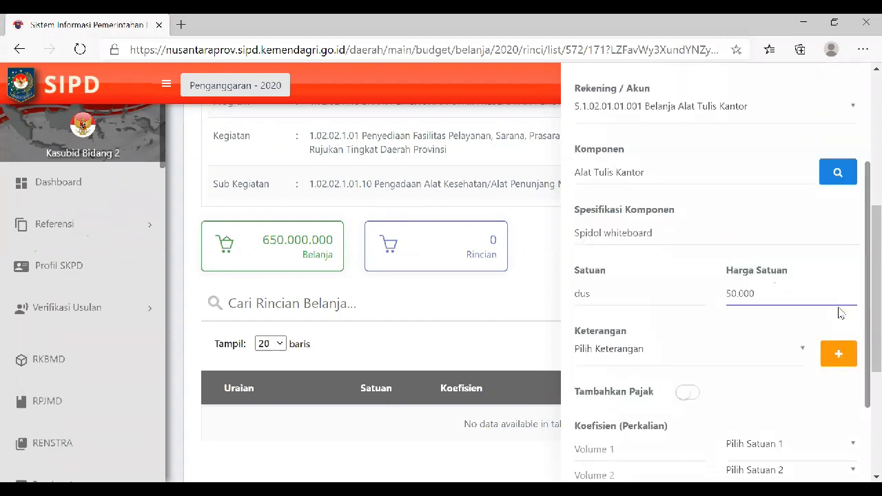
pyautogui.scroll(-1, 838, 313)
pyautogui.scroll(-1, 790, 308)
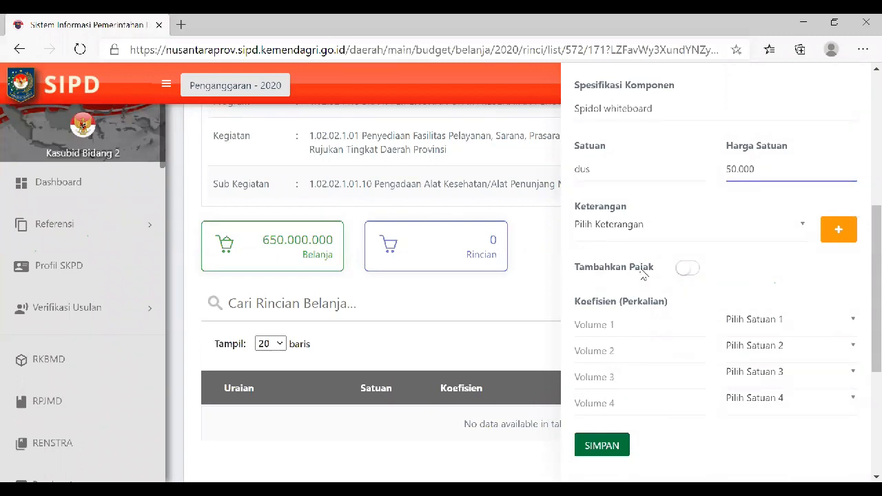
pyautogui.scroll(1, 643, 274)
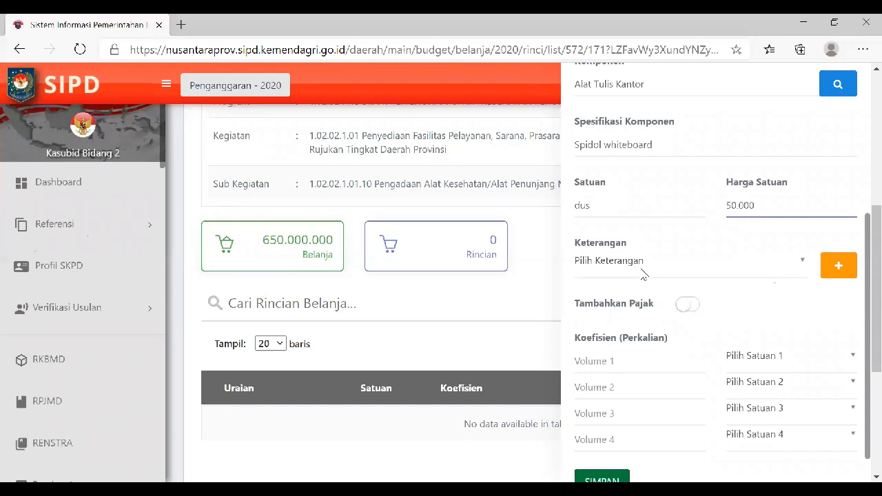
# Turn on Tambahkan Pajak for the whiteboard marker component and set its first coefficient to 100 Dus
pyautogui.click(689, 305)
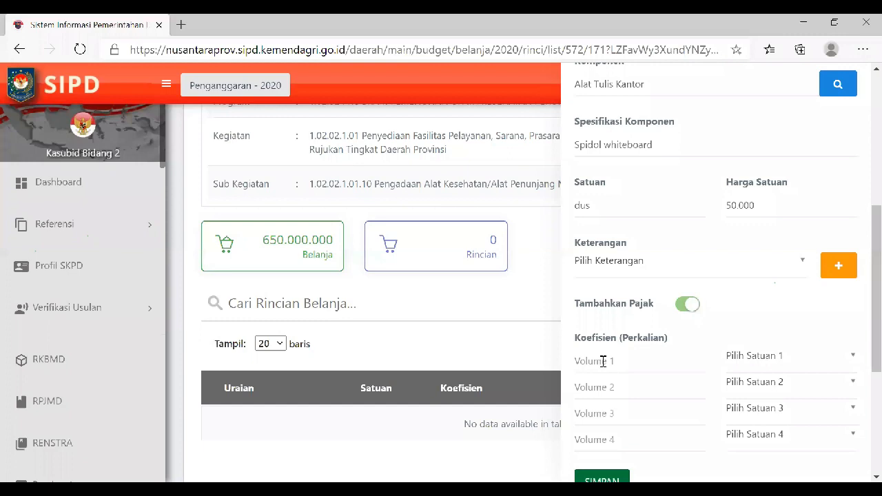
pyautogui.click(582, 365)
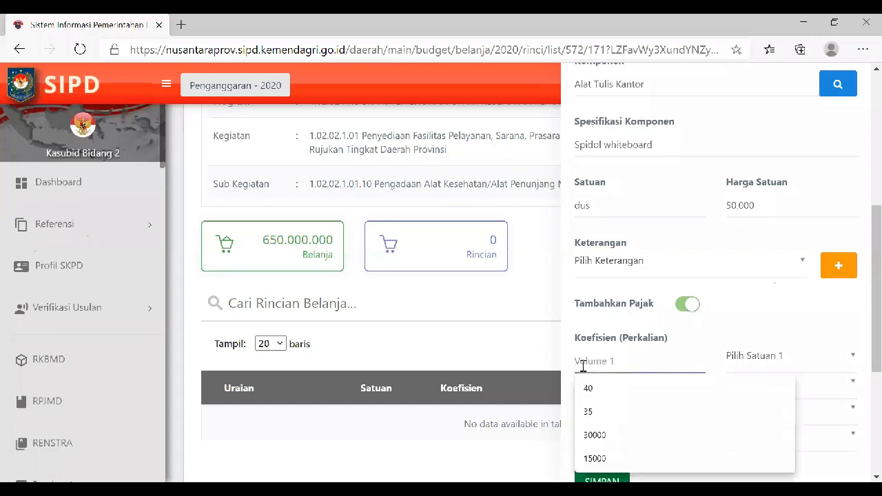
pyautogui.write('100')
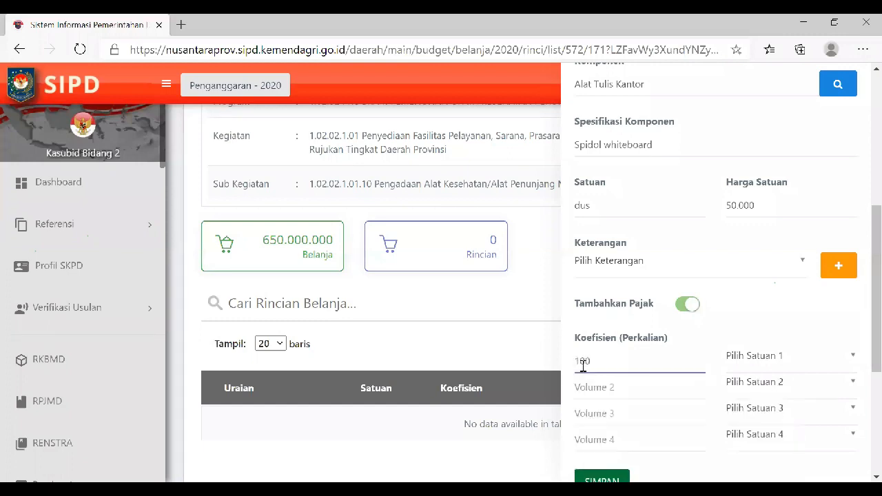
pyautogui.click(749, 364)
pyautogui.write('dus')
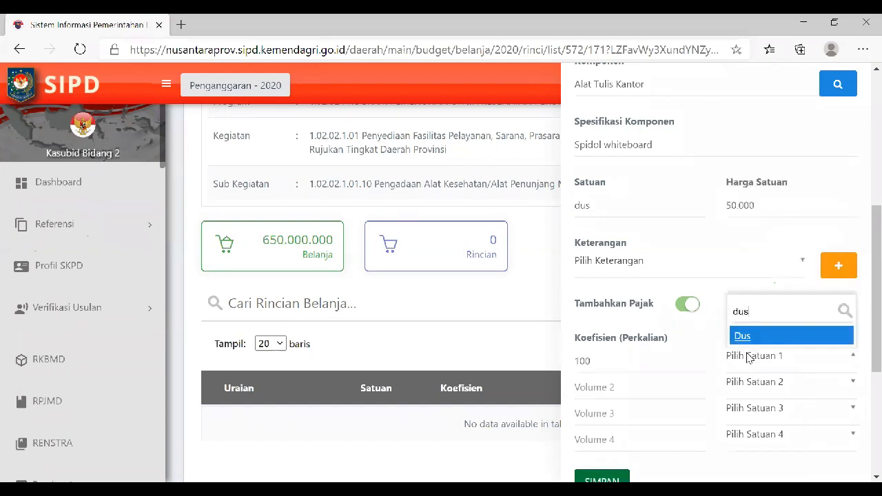
pyautogui.click(747, 337)
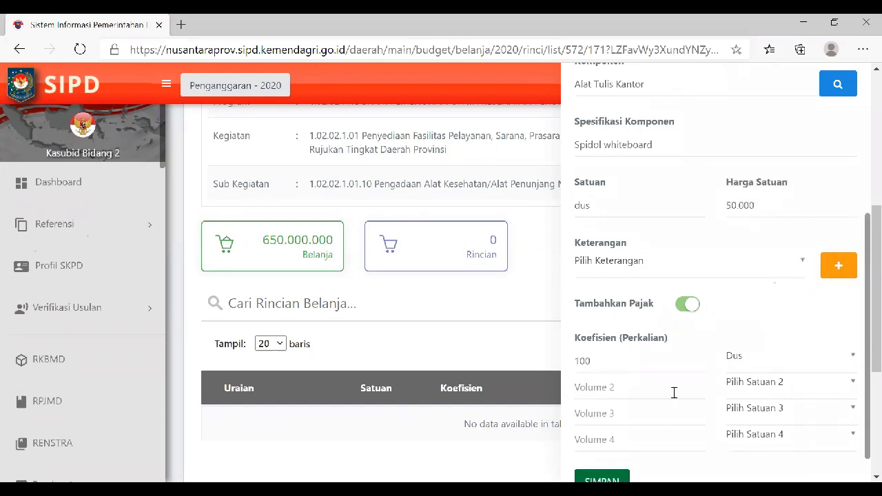
# Set the component's second coefficient to 2 Kegiatan and save the component
pyautogui.click(673, 392)
pyautogui.write('2')
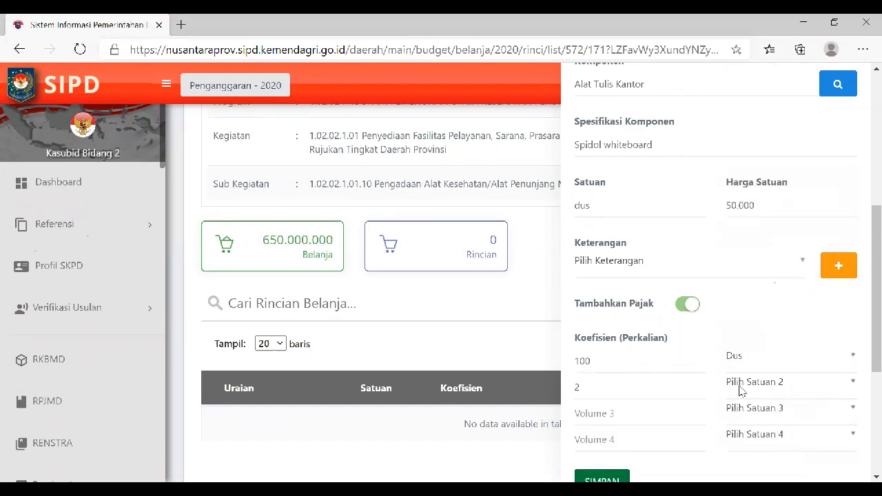
pyautogui.click(741, 387)
pyautogui.write('kegi')
pyautogui.press('Down')
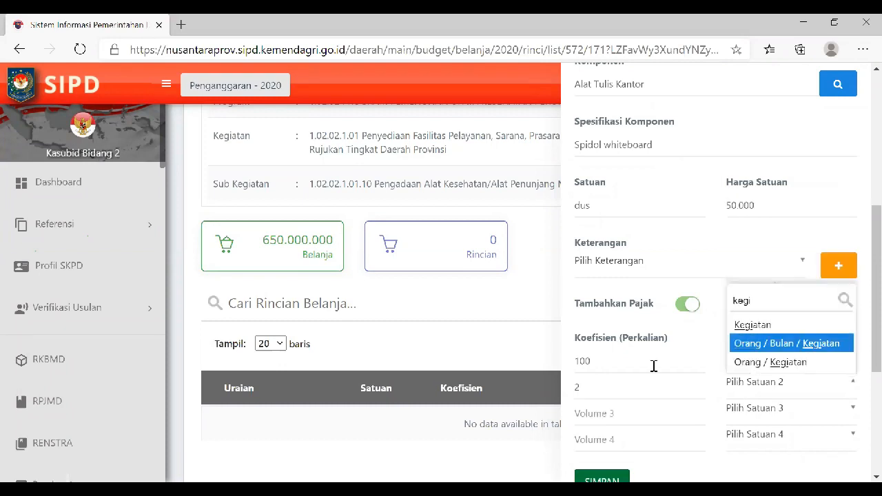
pyautogui.press('Up')
pyautogui.press('Return')
pyautogui.scroll(-1, 616, 393)
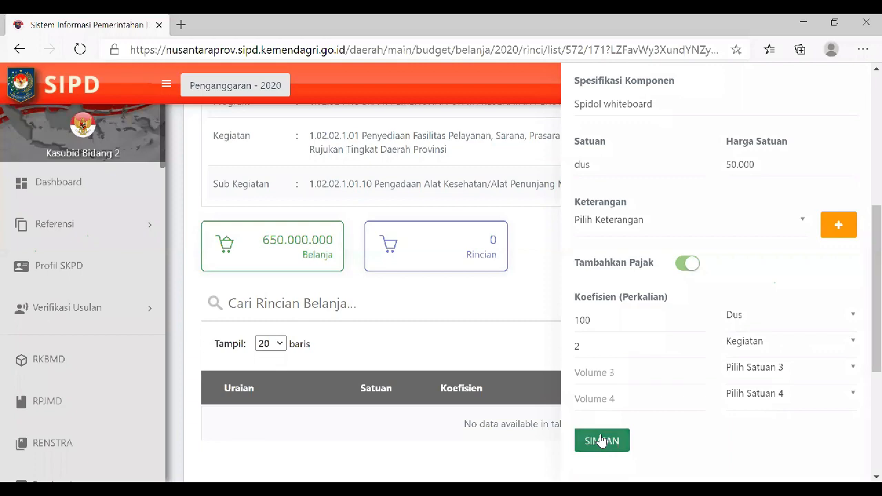
pyautogui.click(601, 441)
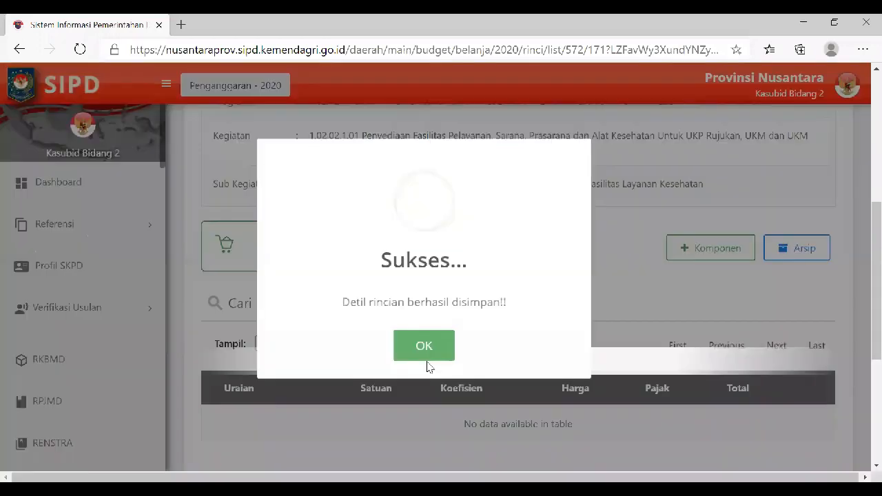
pyautogui.click(427, 360)
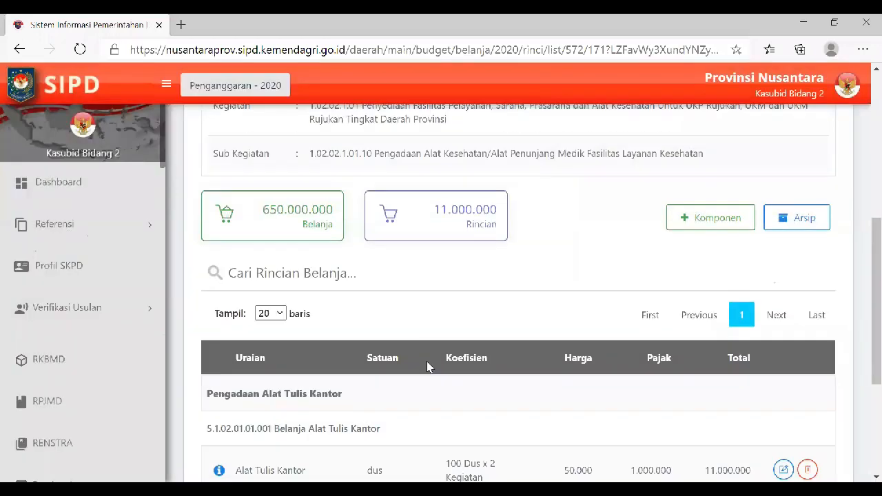
pyautogui.click(689, 219)
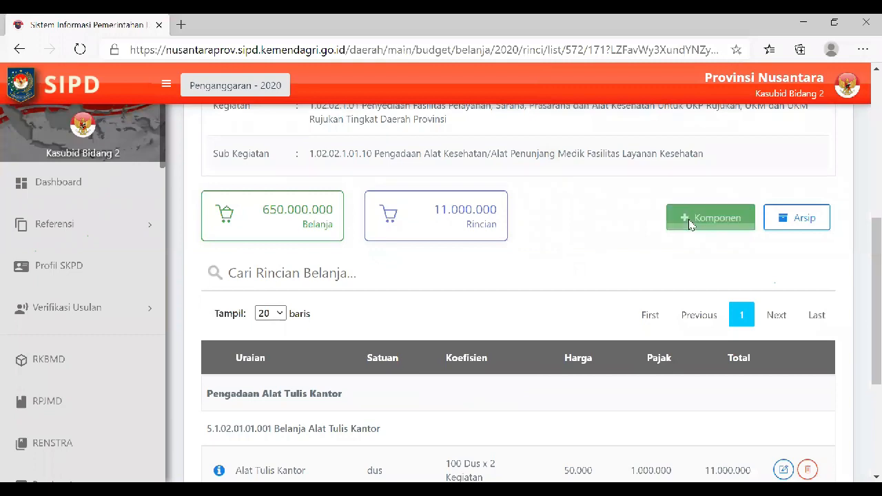
pyautogui.click(682, 267)
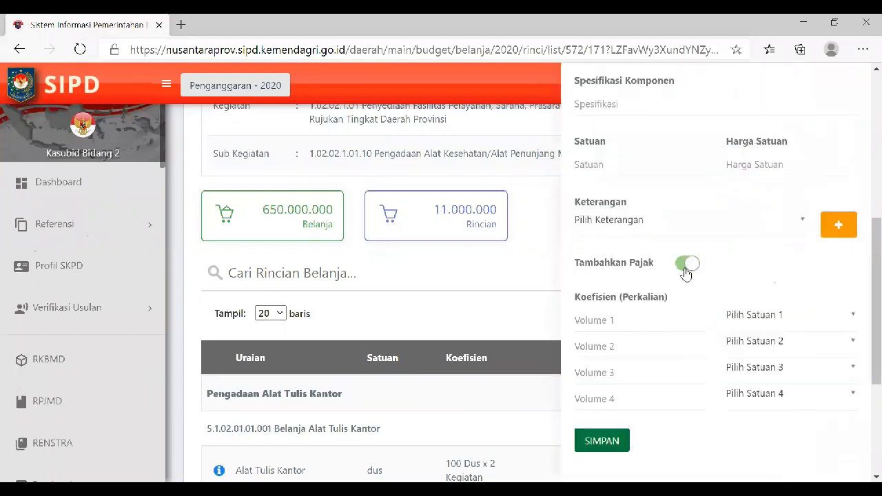
pyautogui.click(686, 269)
pyautogui.click(687, 269)
pyautogui.click(687, 270)
pyautogui.scroll(5, 719, 204)
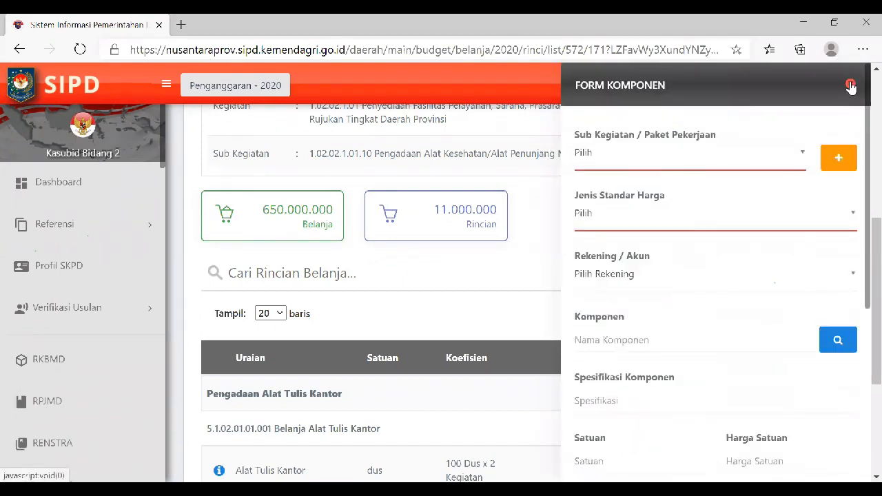
pyautogui.click(850, 86)
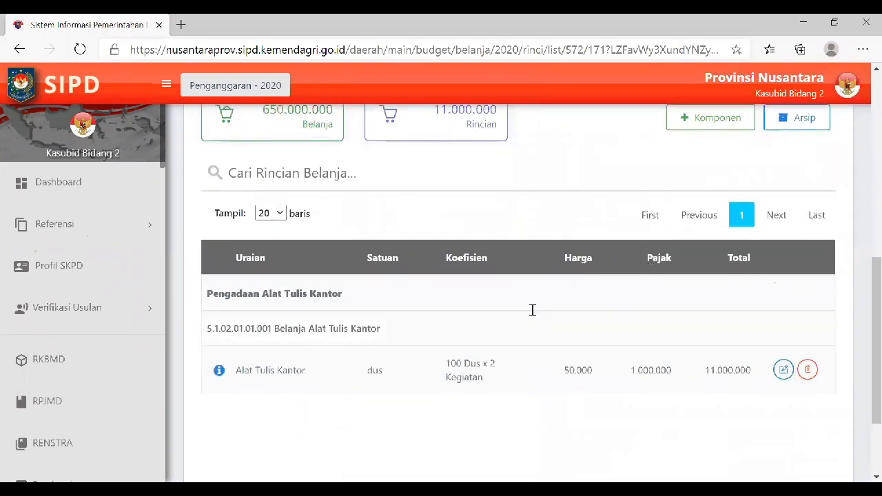
# Examine the saved Alat Tulis Kantor row and the Belanja and Rincian amounts of the sub-activity
pyautogui.scroll(1, 532, 310)
pyautogui.scroll(2, 532, 314)
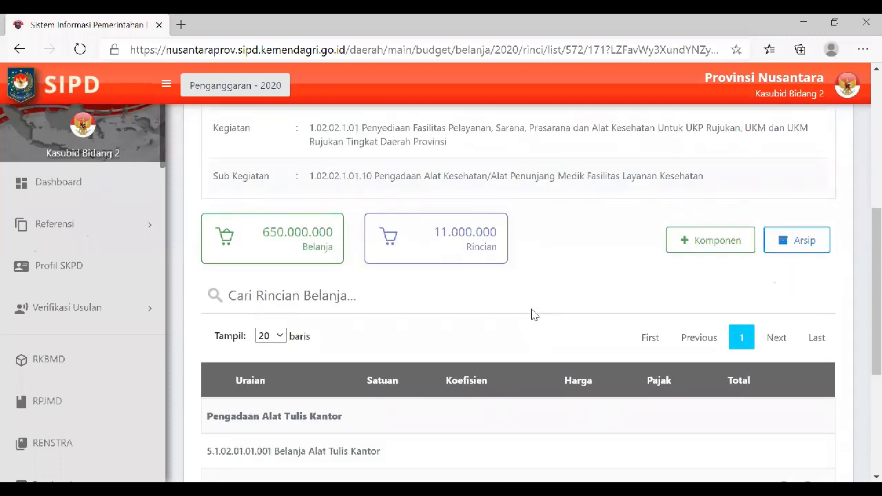
pyautogui.scroll(1, 534, 314)
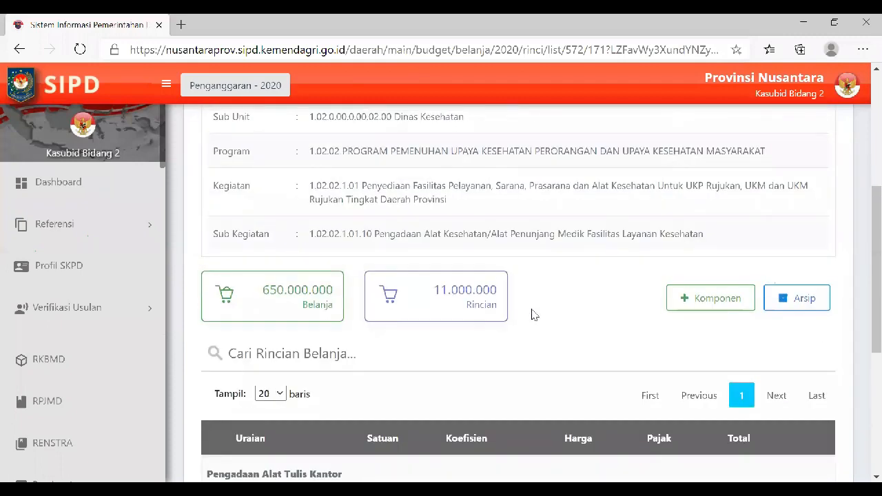
pyautogui.scroll(-2, 562, 448)
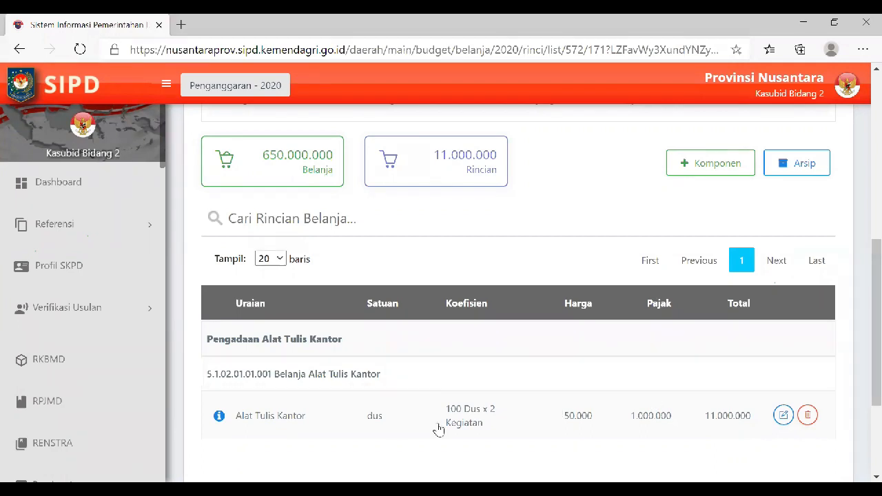
pyautogui.scroll(1, 527, 312)
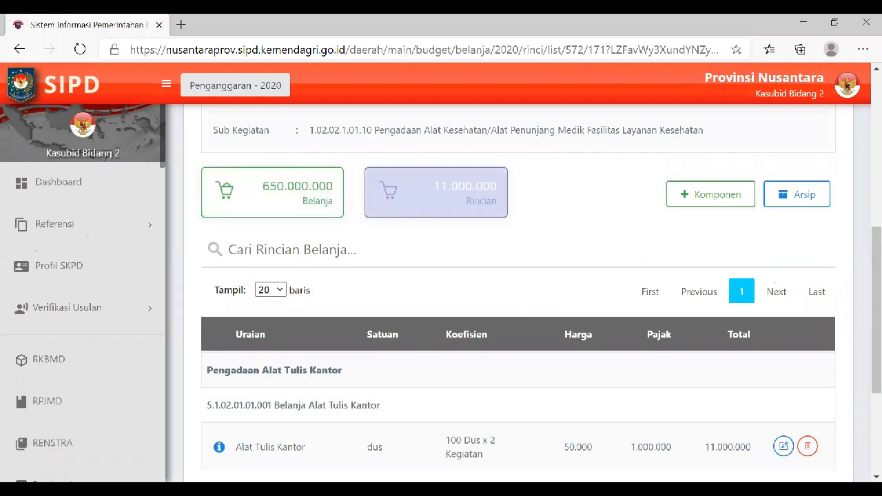
pyautogui.scroll(-1, 570, 336)
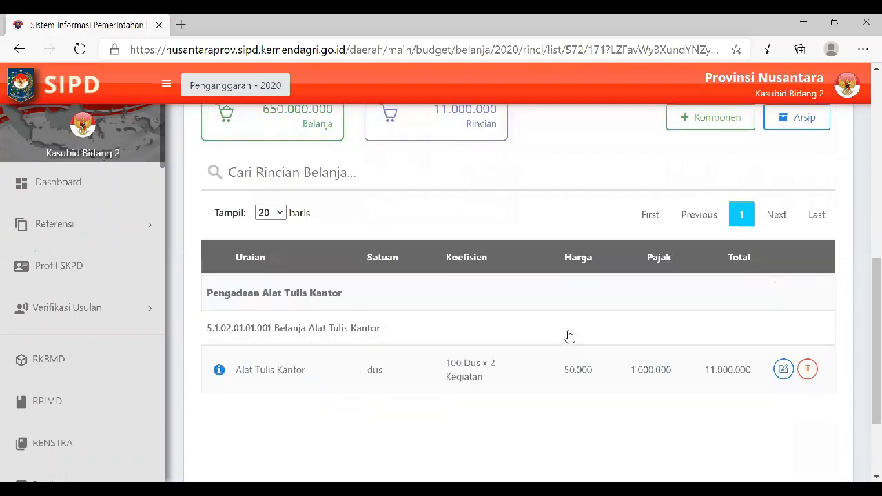
# Start a new component in the Pengadaan Alat Tulis Kantor package and set its Jenis Standar Harga to SSH
pyautogui.scroll(1, 693, 197)
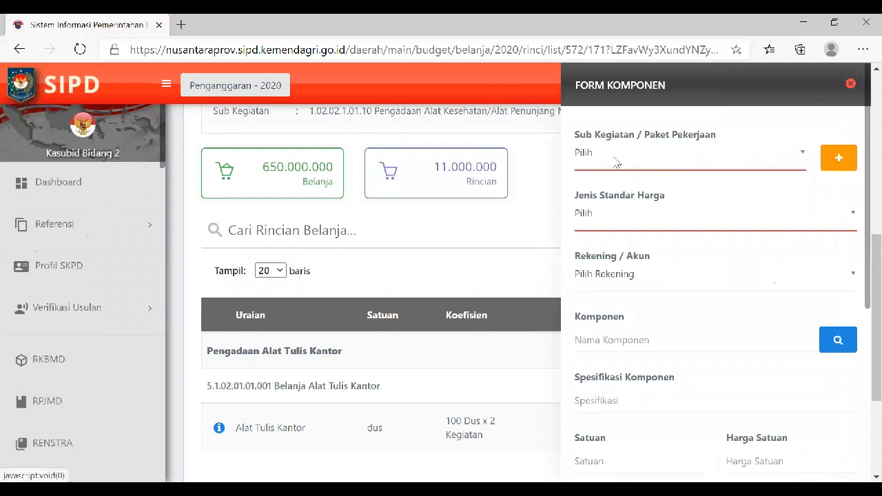
pyautogui.click(617, 163)
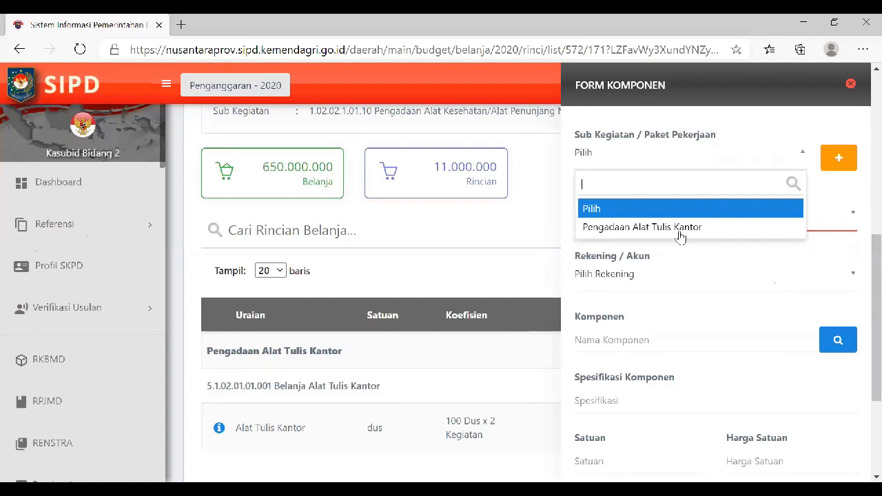
pyautogui.click(626, 220)
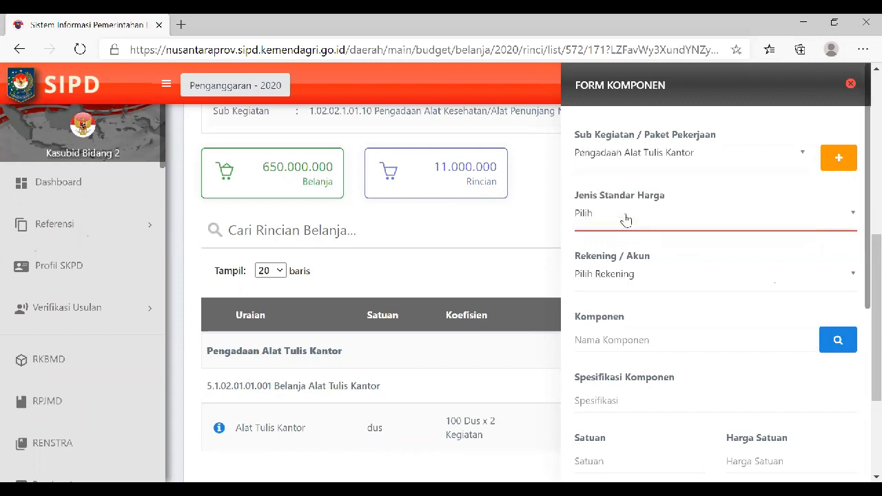
pyautogui.click(626, 219)
pyautogui.rightClick(626, 219)
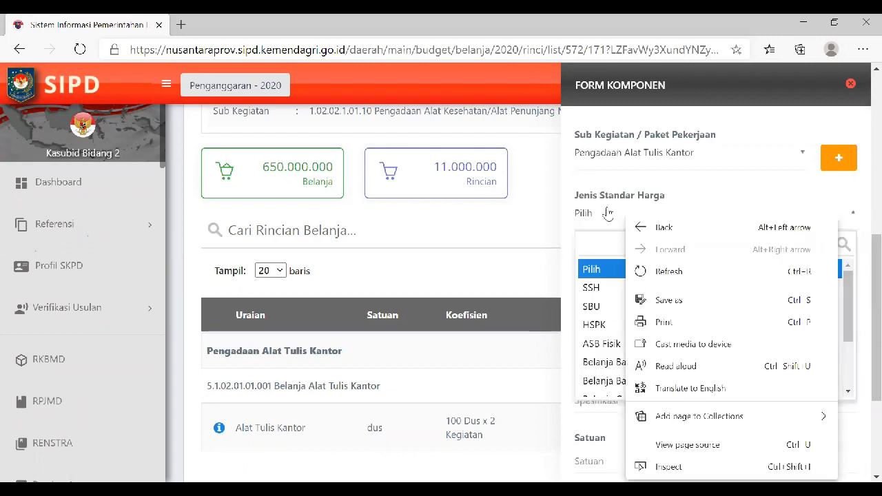
pyautogui.click(607, 214)
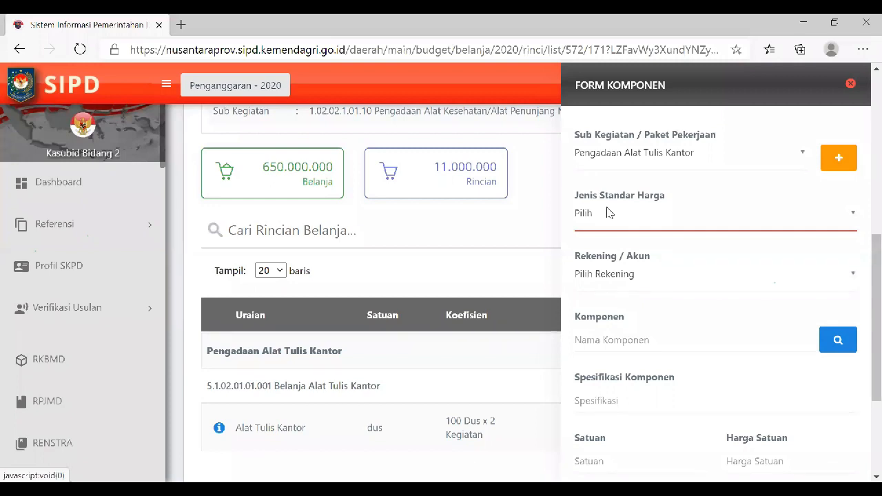
pyautogui.click(609, 212)
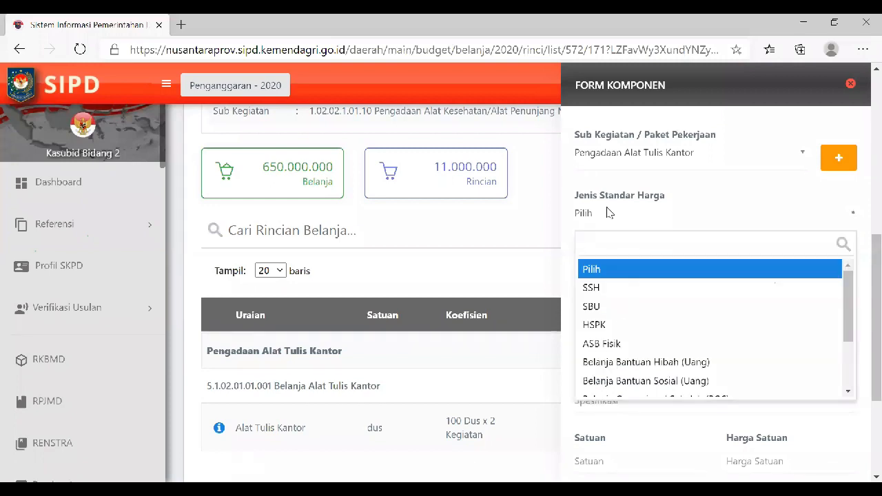
pyautogui.click(591, 289)
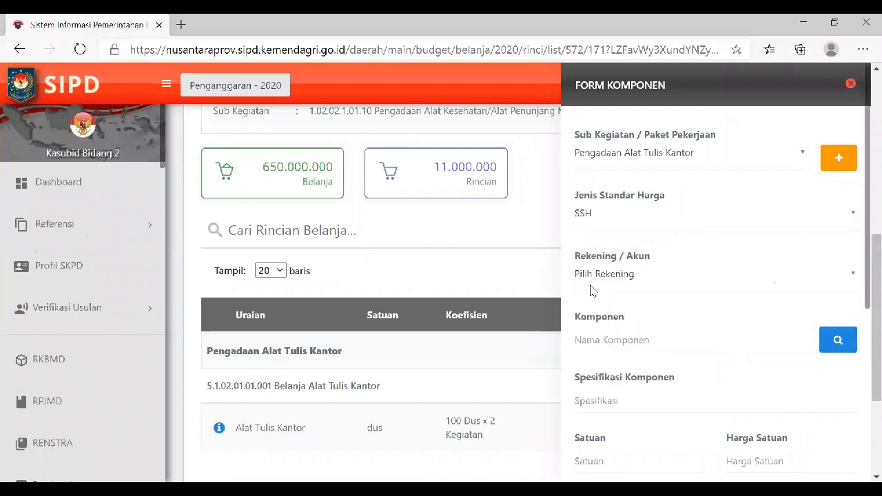
# Set Rekening / Akun to 5.1.02.01.04.002 Belanja Makanan dan Minuman Rapat and check the Data Harga Satuan list for it
pyautogui.click(613, 295)
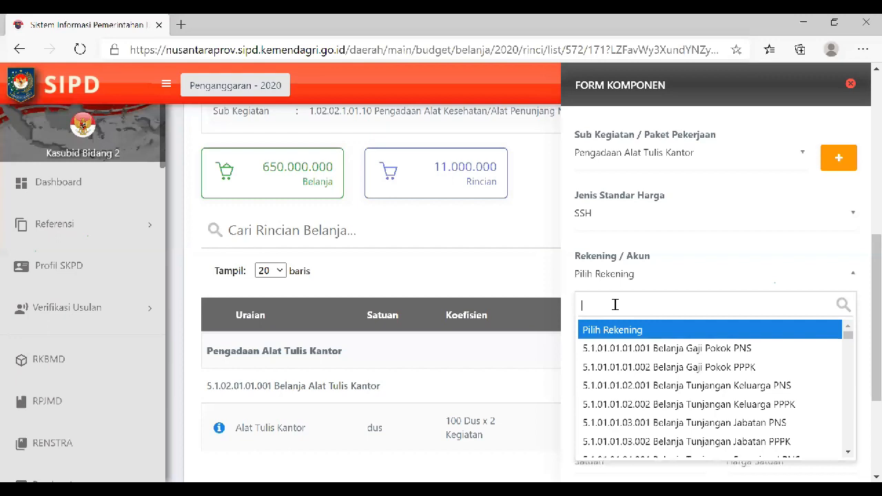
pyautogui.write('ma')
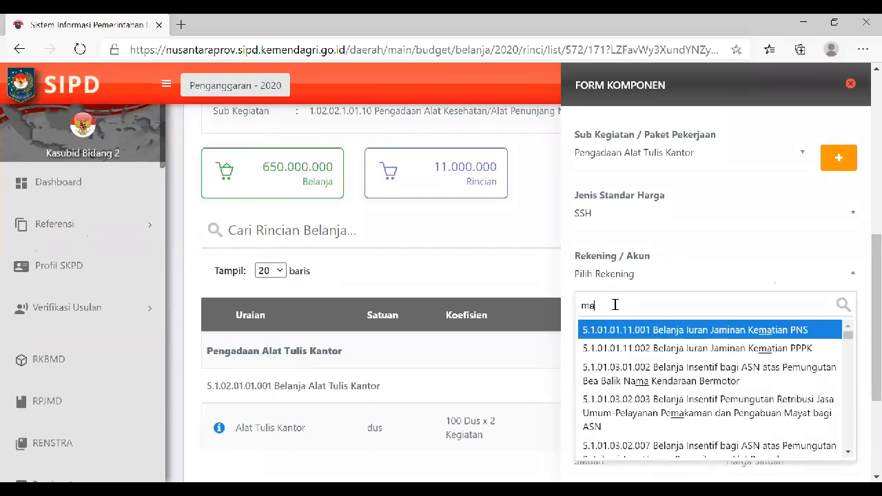
pyautogui.press('BackSpace')
pyautogui.press('BackSpace')
pyautogui.write('k')
pyautogui.press('BackSpace')
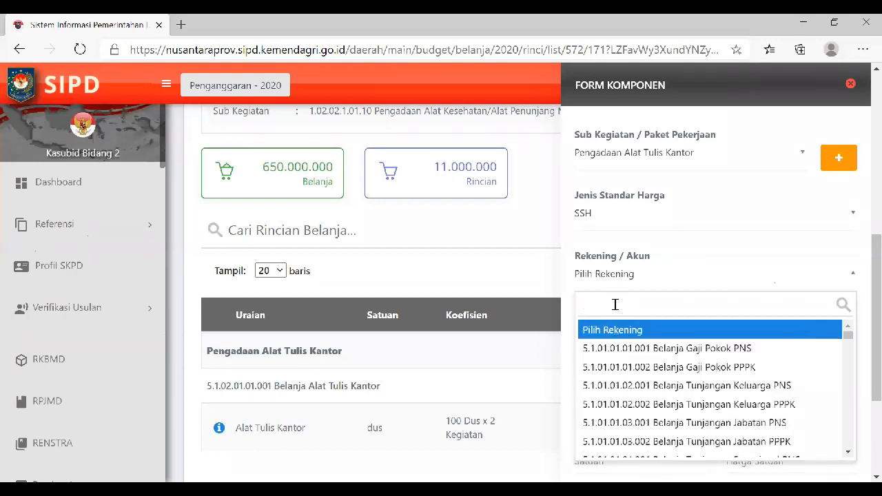
pyautogui.write('ma')
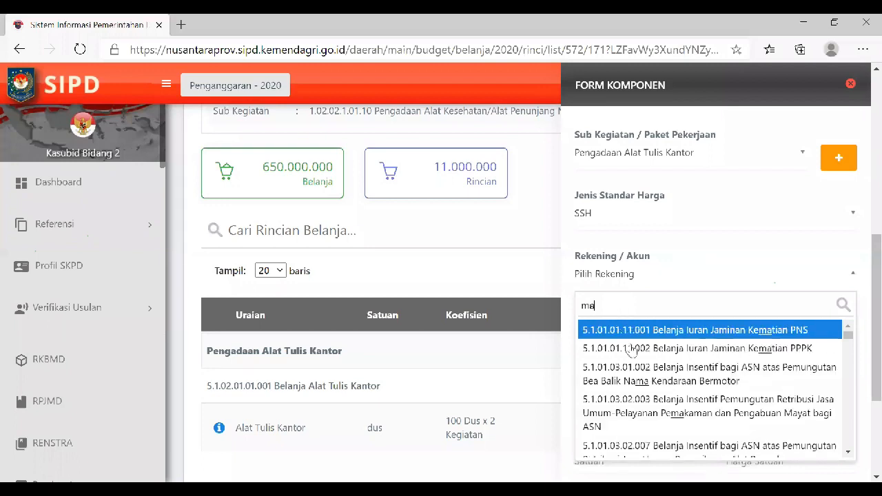
pyautogui.write('kan')
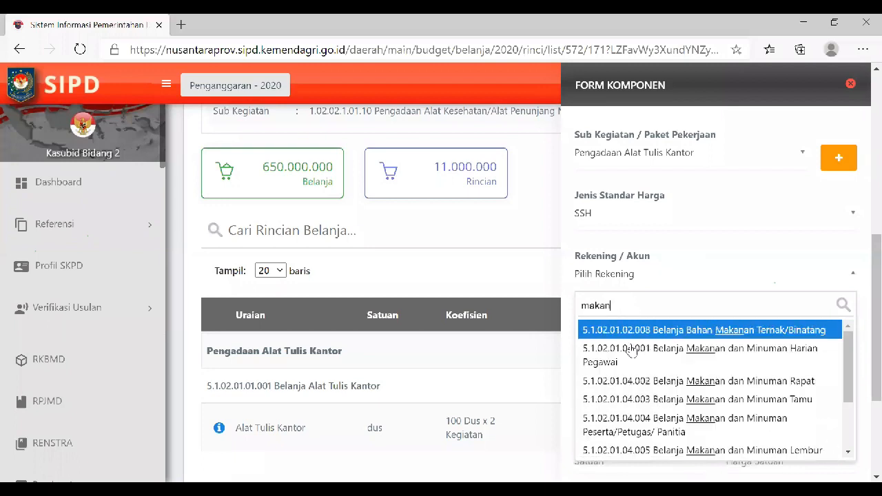
pyautogui.click(647, 382)
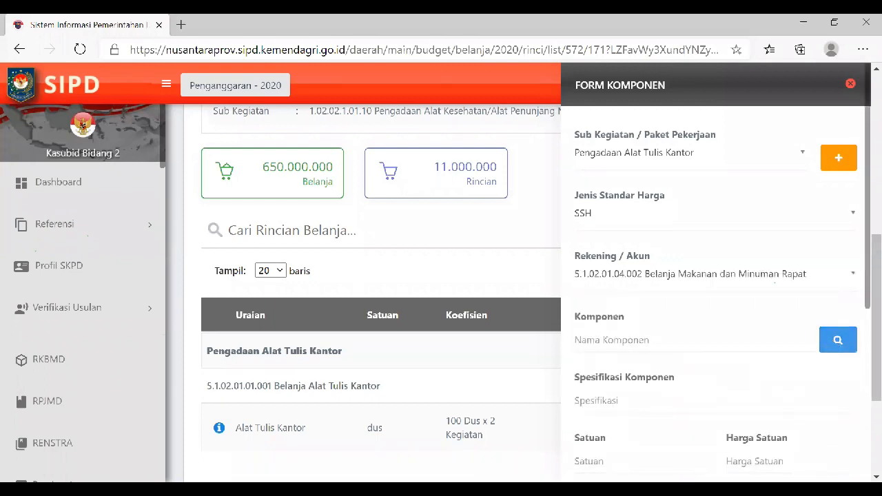
pyautogui.click(833, 342)
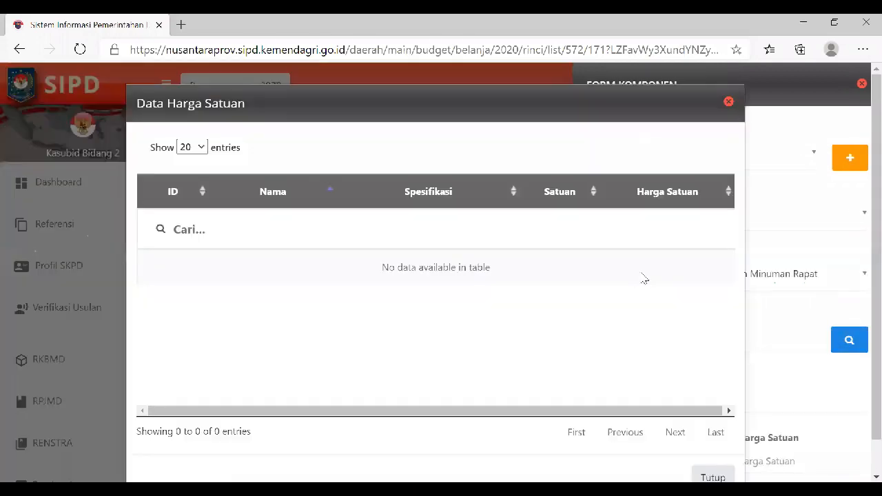
pyautogui.press('Escape')
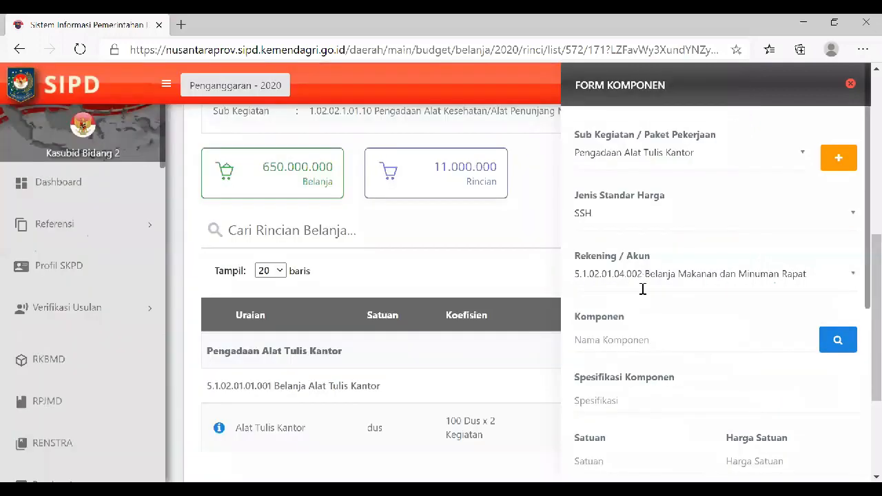
# Set Rekening / Akun to 5.1.02.01.01.001 Belanja Alat Tulis Kantor and choose Toner Mesin Photocopy MPG 59 from the unit price list sorted by Harga Satuan
pyautogui.click(642, 289)
pyautogui.write('tul')
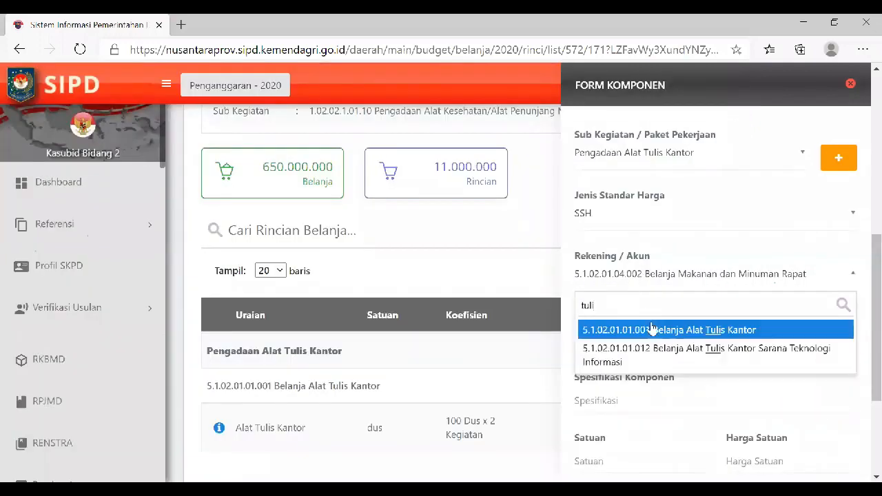
pyautogui.click(841, 332)
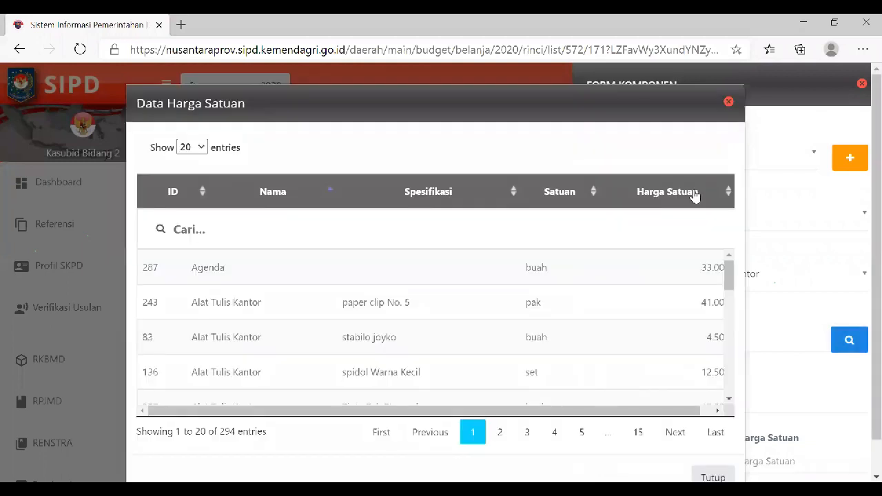
pyautogui.click(694, 196)
pyautogui.scroll(-1, 448, 322)
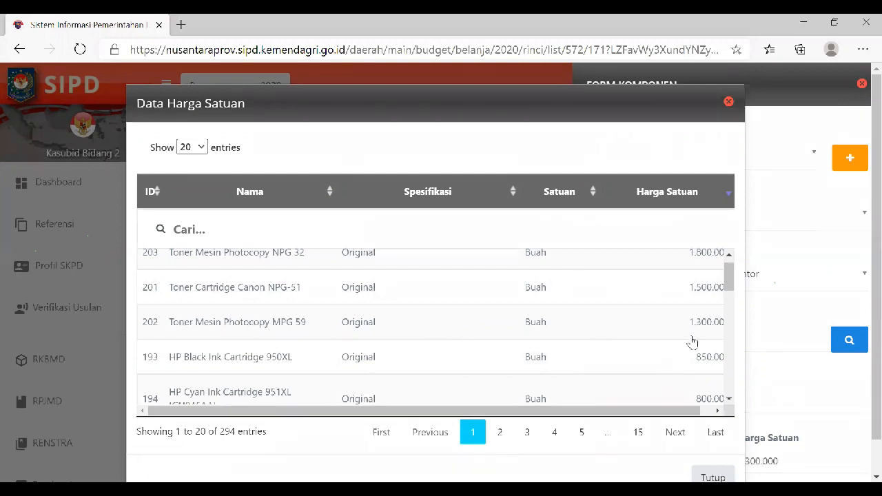
pyautogui.click(689, 334)
# Set the toner component's first coefficient to 10 Buah and save the component
pyautogui.scroll(-3, 692, 345)
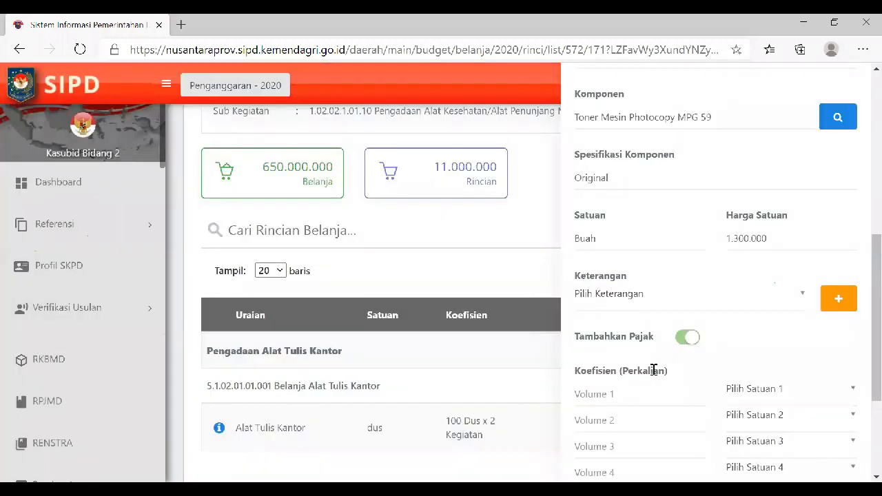
pyautogui.click(594, 400)
pyautogui.write('10')
pyautogui.click(758, 390)
pyautogui.write('buah')
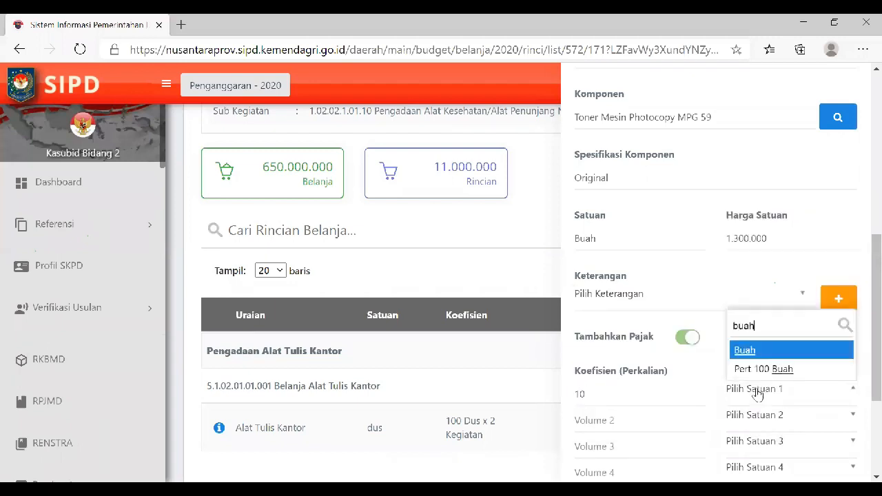
pyautogui.press('Return')
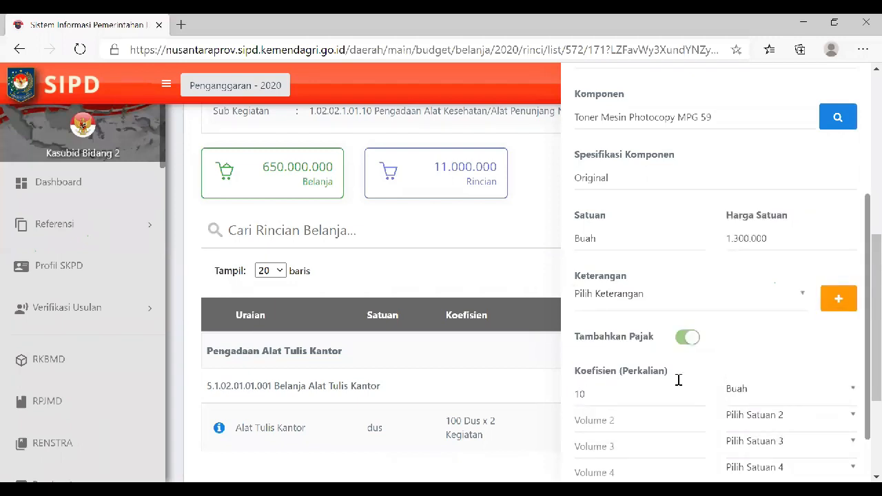
pyautogui.scroll(-2, 613, 447)
pyautogui.click(610, 440)
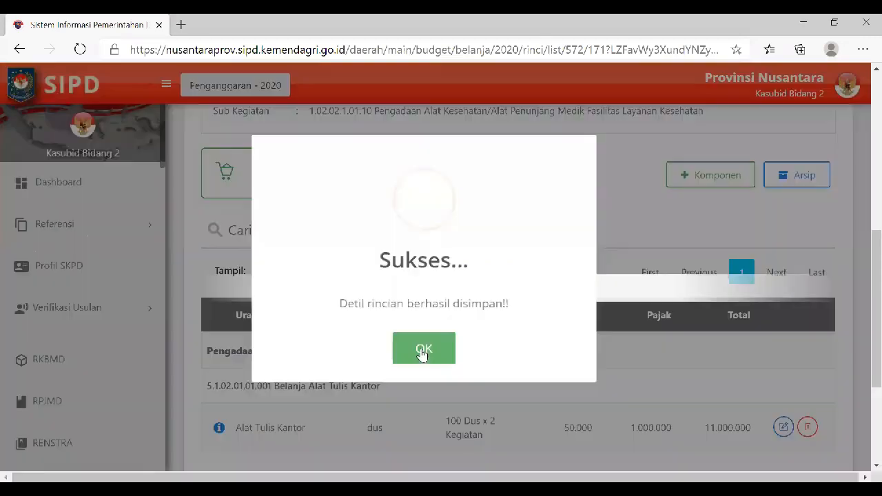
pyautogui.click(423, 352)
# Try to save the Toner Mesin Photocopy MPG 59 component with its first coefficient volume changed to 1000000, and close the form
pyautogui.scroll(-1, 422, 354)
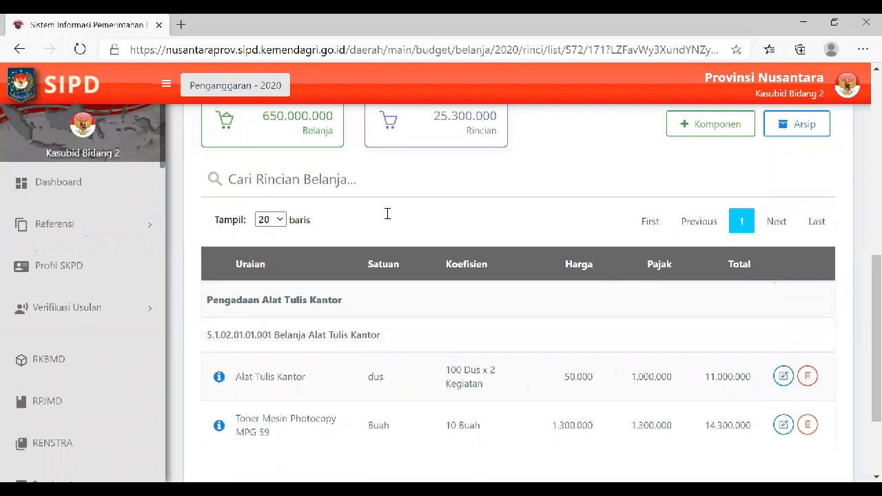
pyautogui.scroll(1, 386, 213)
pyautogui.scroll(-1, 694, 333)
pyautogui.scroll(-1, 695, 334)
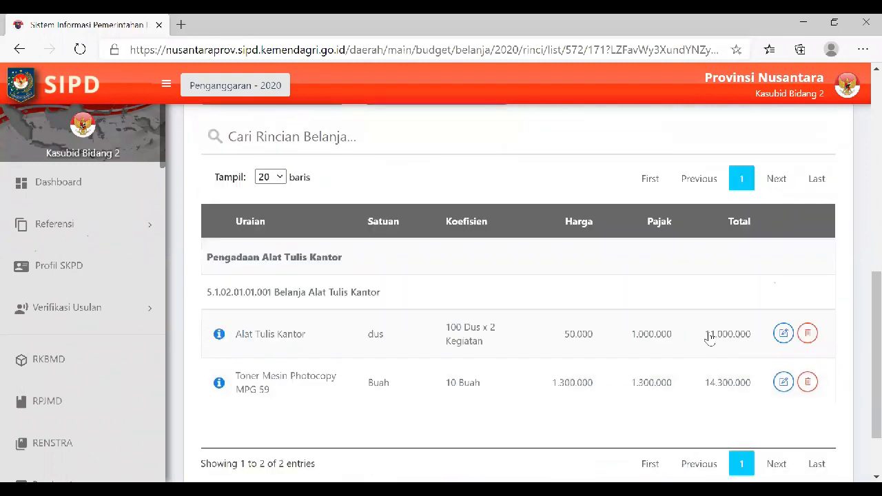
pyautogui.scroll(1, 760, 412)
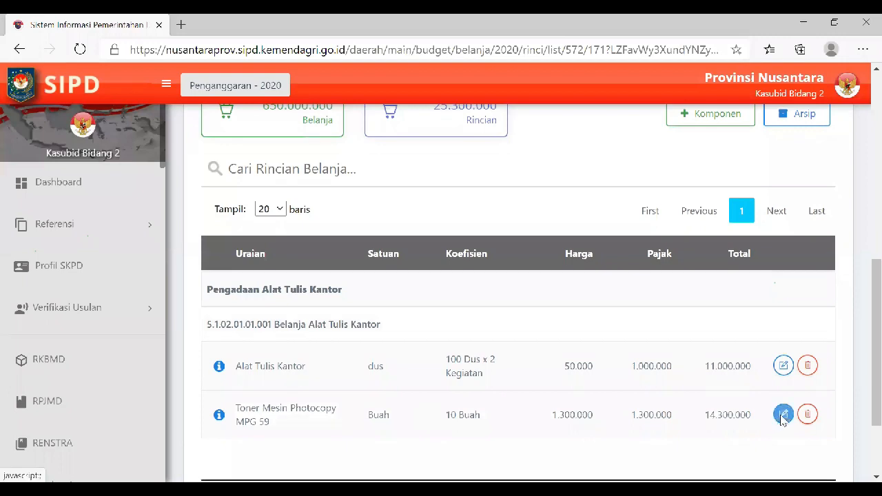
pyautogui.click(783, 415)
pyautogui.click(619, 322)
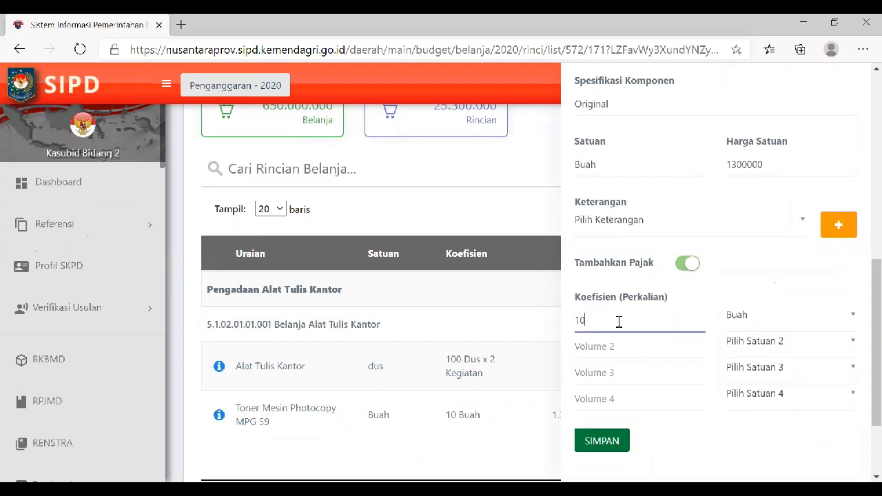
pyautogui.write('000000')
pyautogui.click(462, 266)
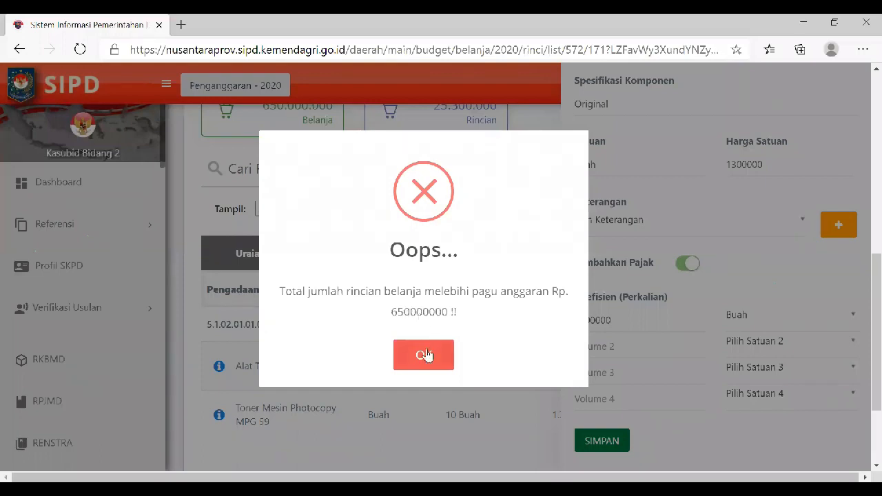
pyautogui.click(699, 219)
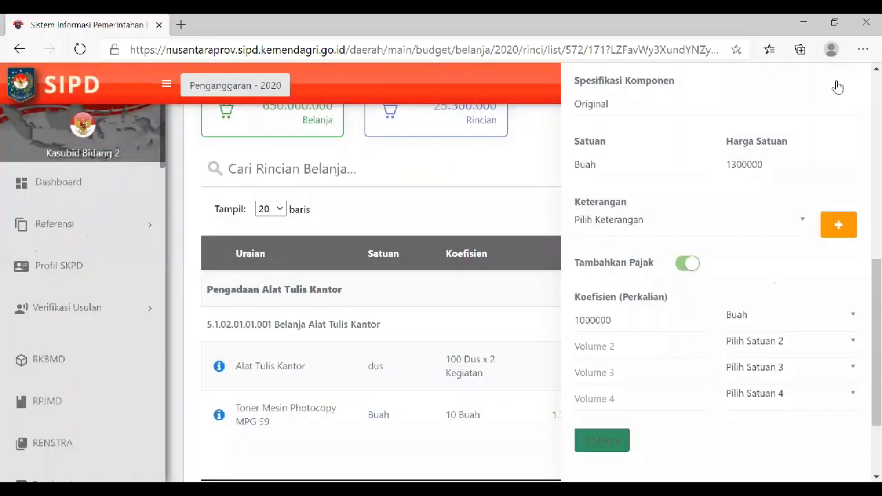
pyautogui.click(511, 263)
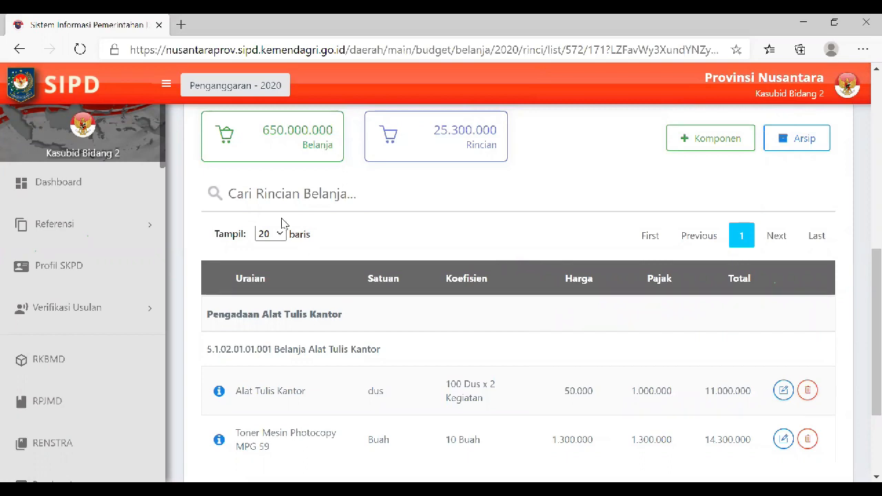
# Check the Kategori options for adding a Sub Kegiatan / Paket Pekerjaan from a new component form, and close both forms without saving
pyautogui.scroll(-1, 443, 228)
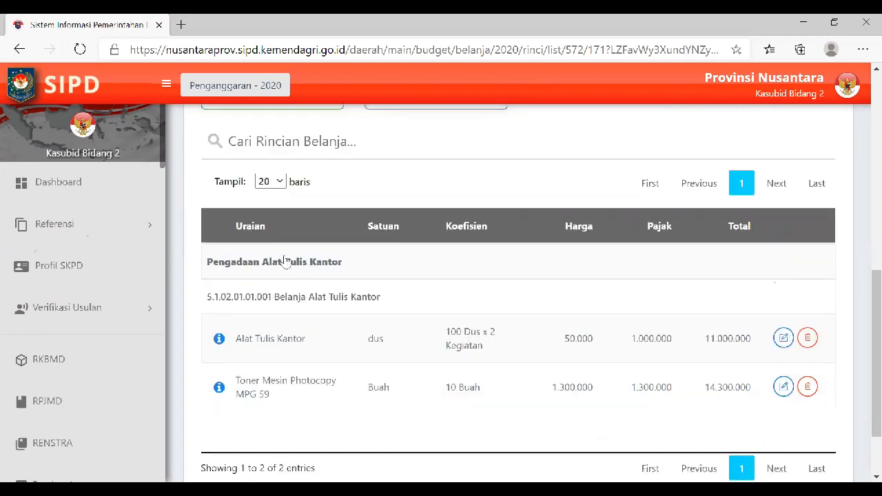
pyautogui.scroll(-1, 286, 260)
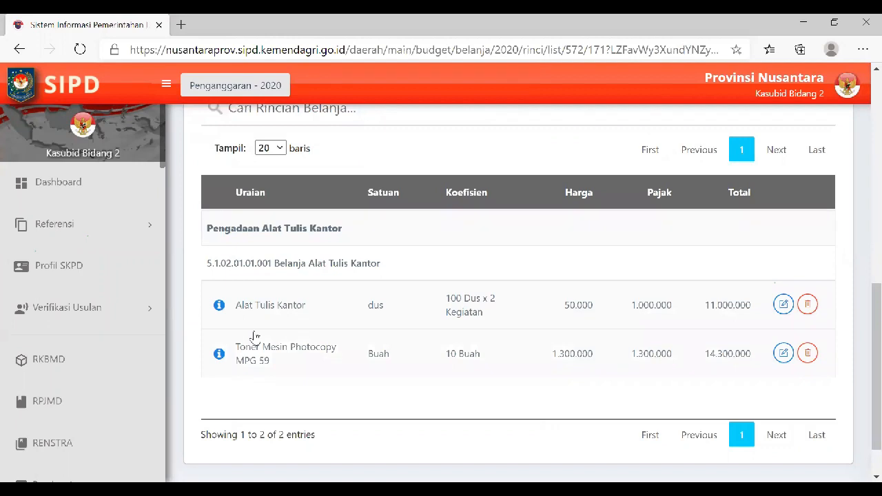
pyautogui.scroll(2, 253, 337)
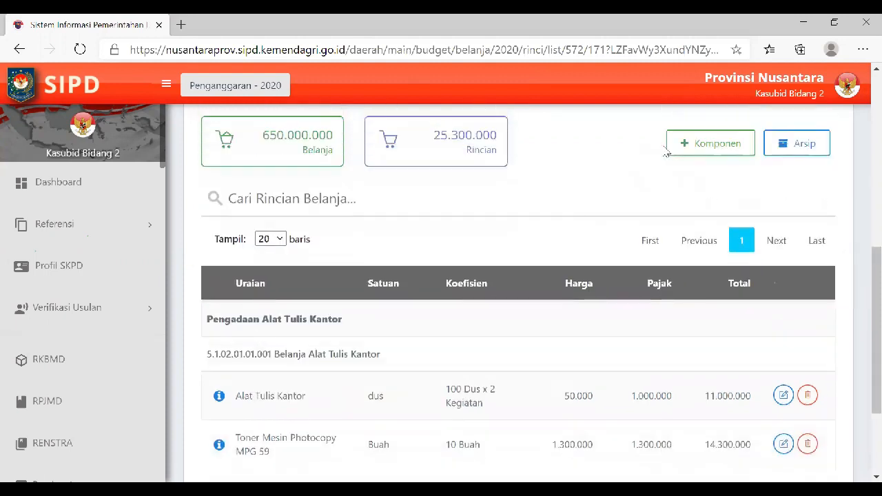
pyautogui.click(710, 143)
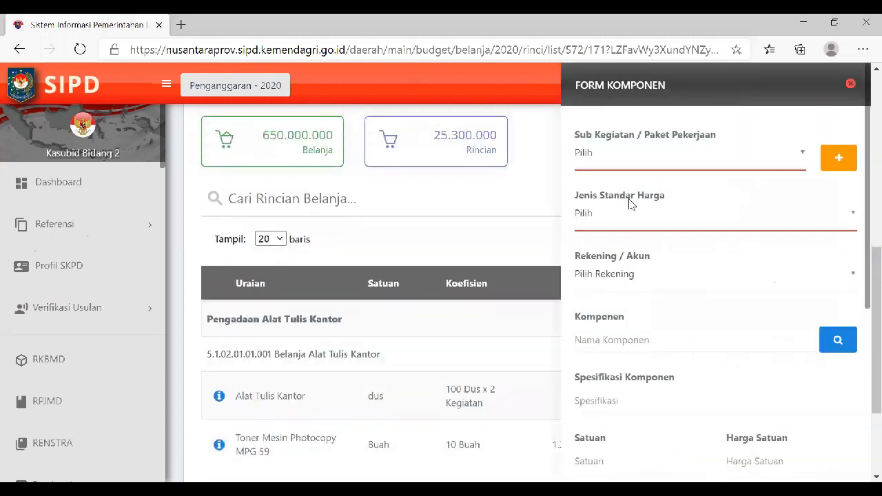
pyautogui.click(637, 163)
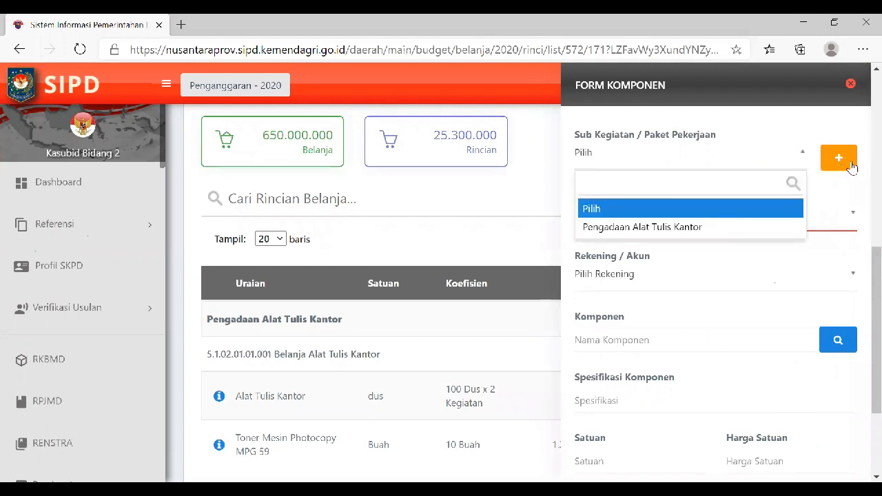
pyautogui.click(851, 164)
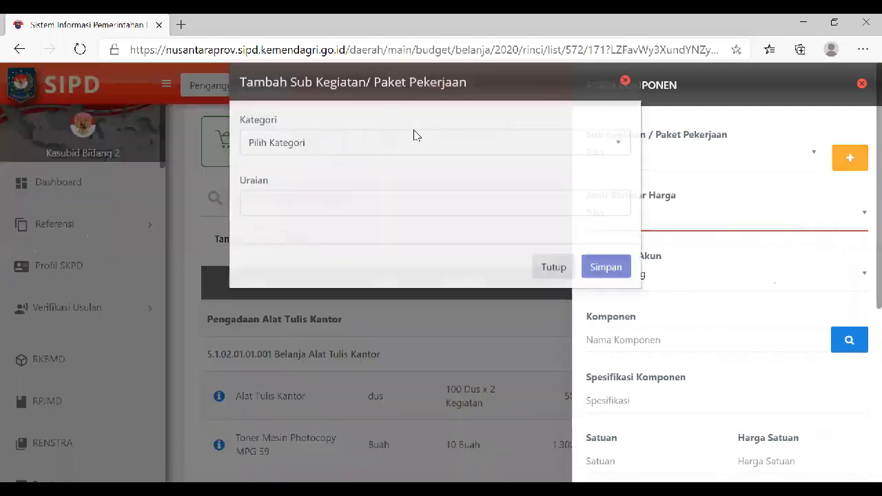
pyautogui.click(361, 164)
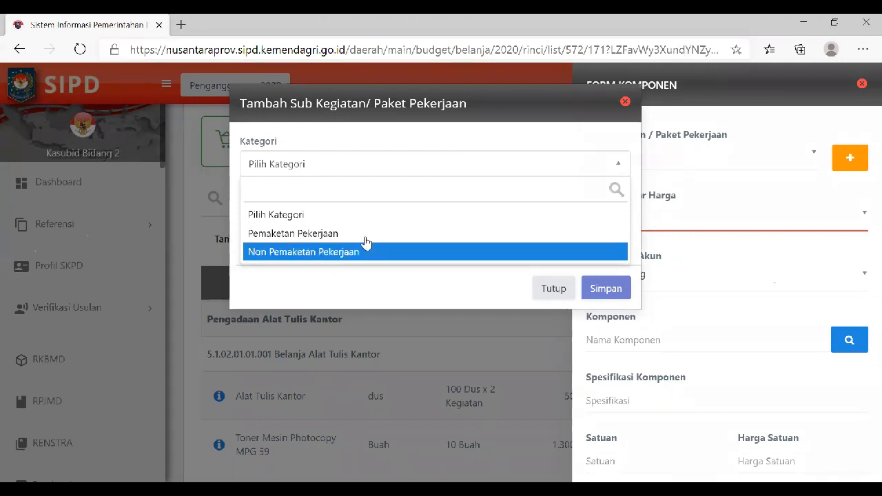
pyautogui.click(627, 108)
pyautogui.click(626, 104)
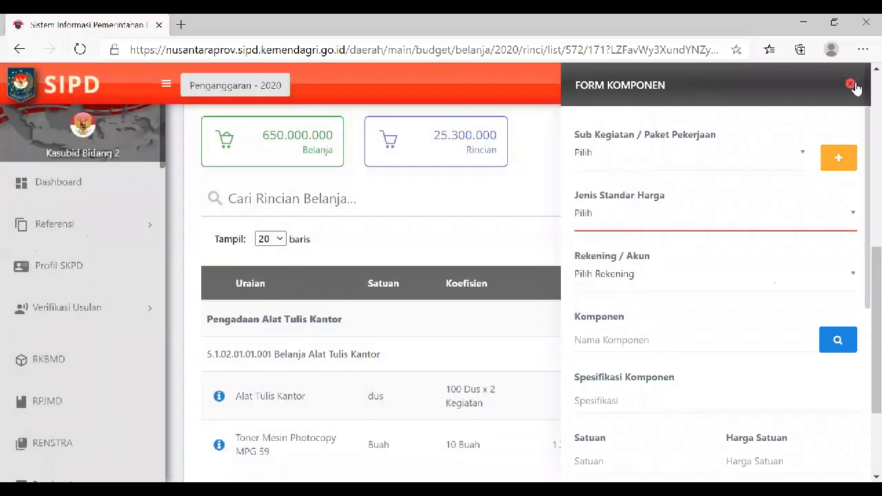
pyautogui.click(851, 85)
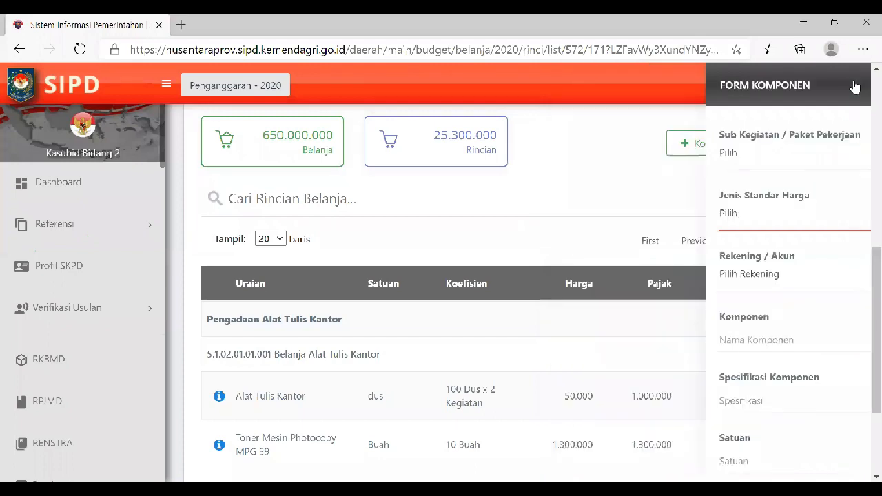
# Examine the sub-activity's Belanja and Rincian amounts and the component rows under Pengadaan Alat Tulis Kantor
pyautogui.scroll(1, 634, 198)
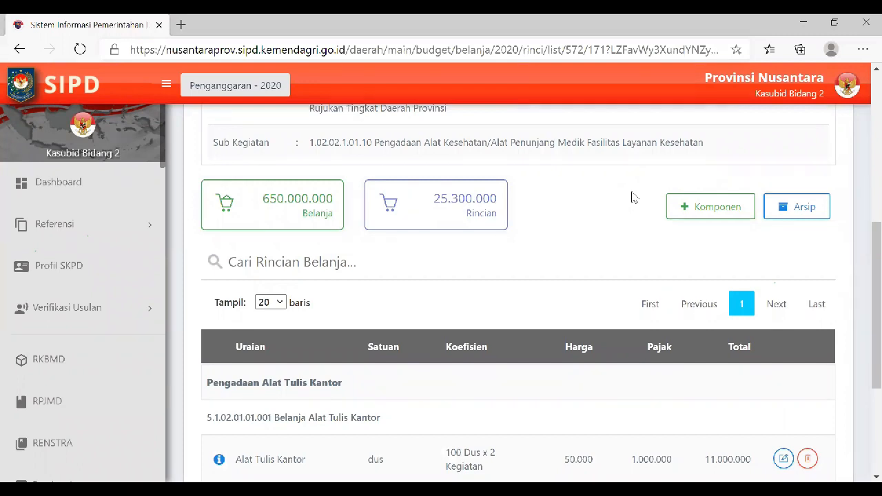
pyautogui.scroll(1, 634, 198)
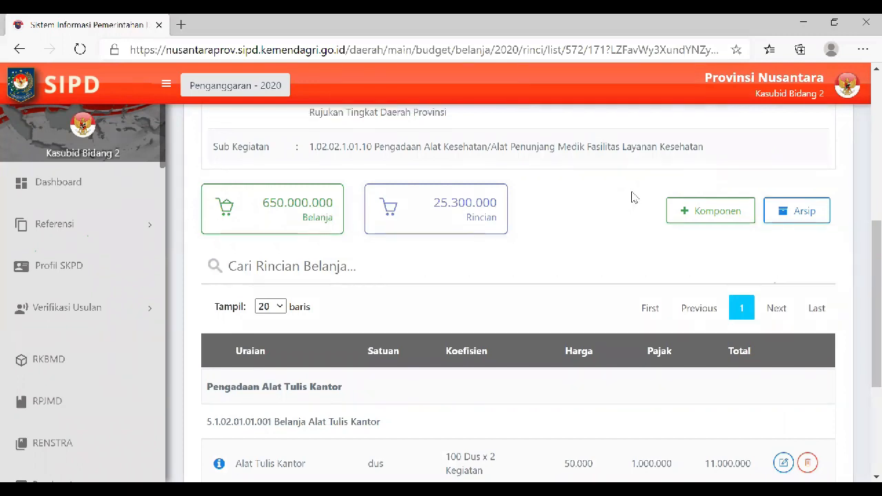
pyautogui.scroll(2, 634, 197)
pyautogui.scroll(-2, 459, 213)
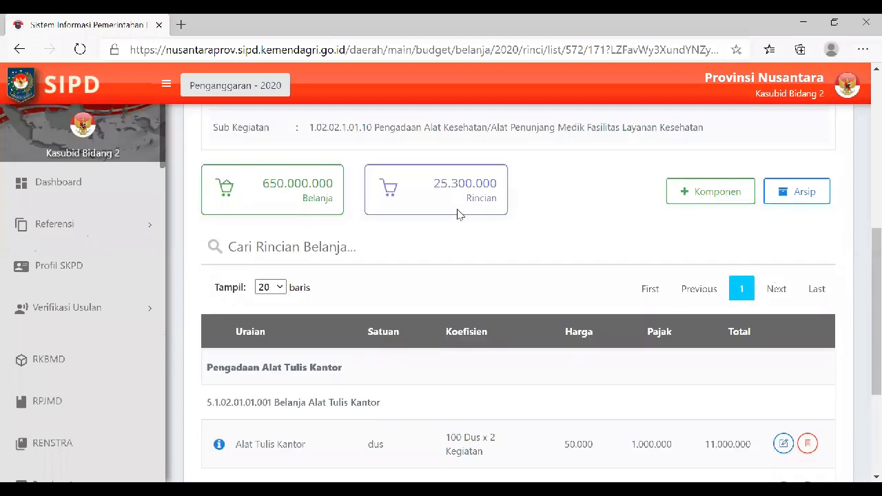
pyautogui.scroll(-1, 433, 246)
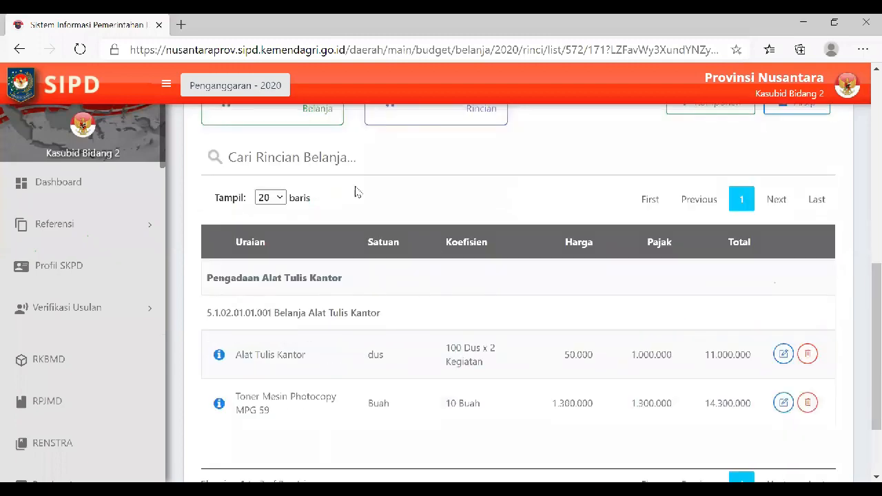
pyautogui.scroll(-1, 502, 277)
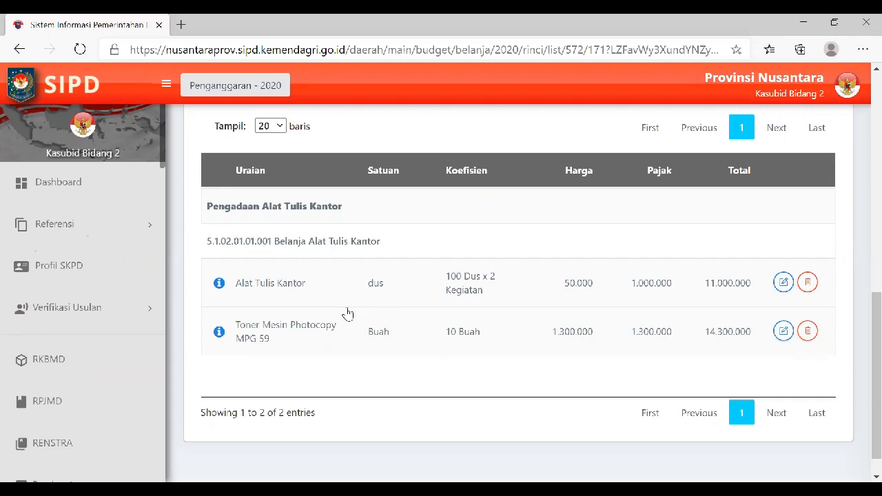
pyautogui.scroll(1, 347, 314)
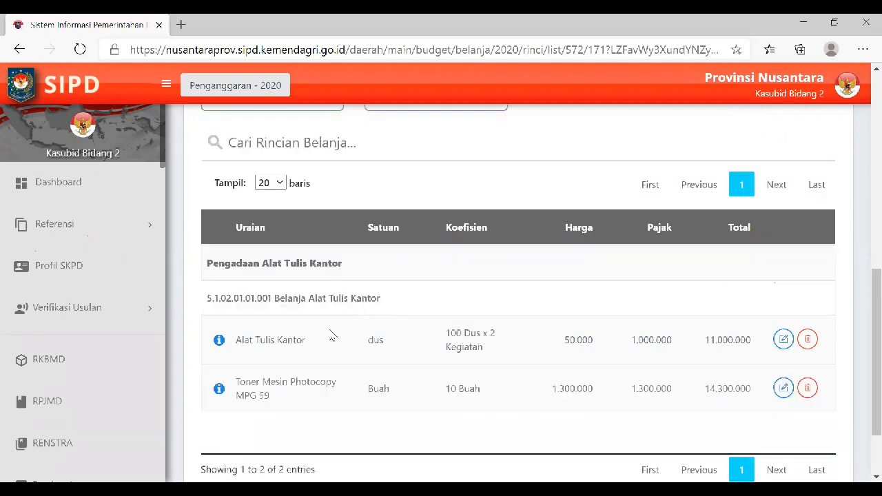
pyautogui.scroll(1, 348, 314)
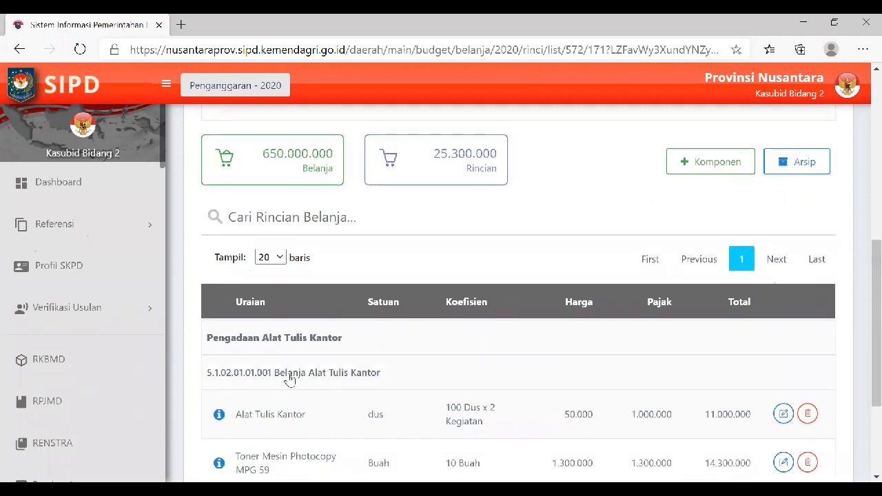
pyautogui.scroll(-1, 291, 372)
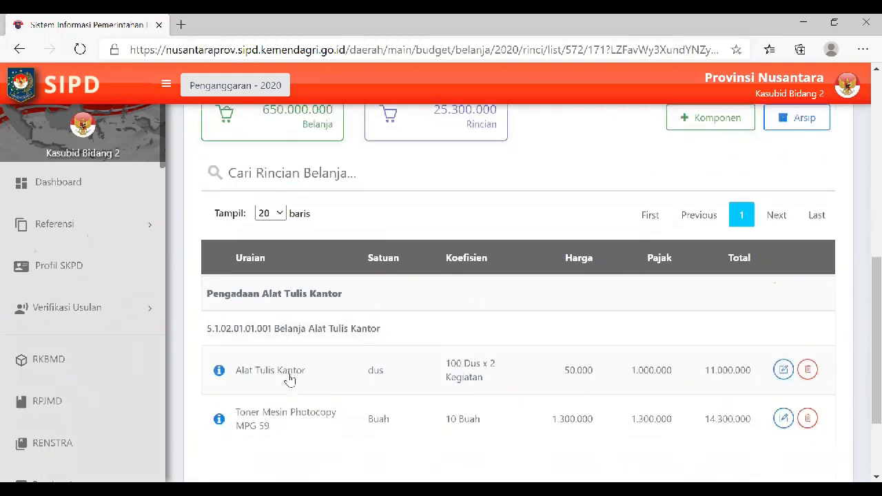
pyautogui.scroll(-1, 291, 370)
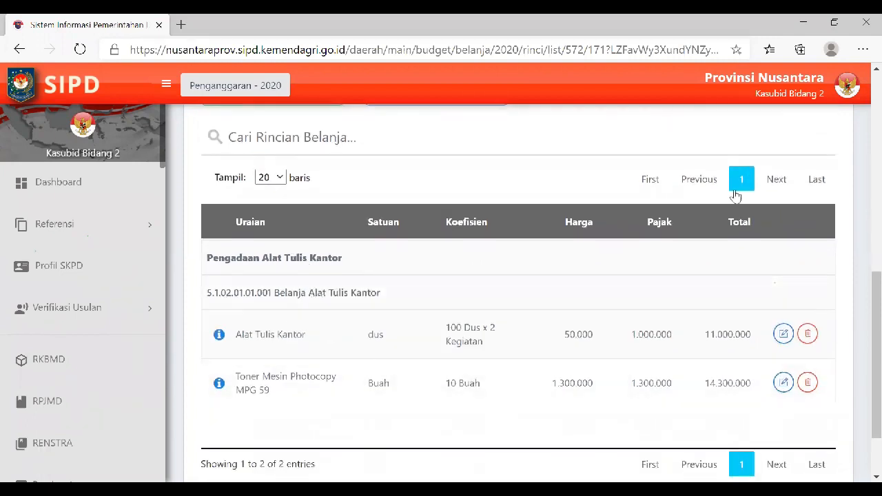
# Check the procurement method options that the Pemaketan Pekerjaan category offers when adding a Sub Kegiatan / Paket Pekerjaan, without saving
pyautogui.scroll(2, 705, 187)
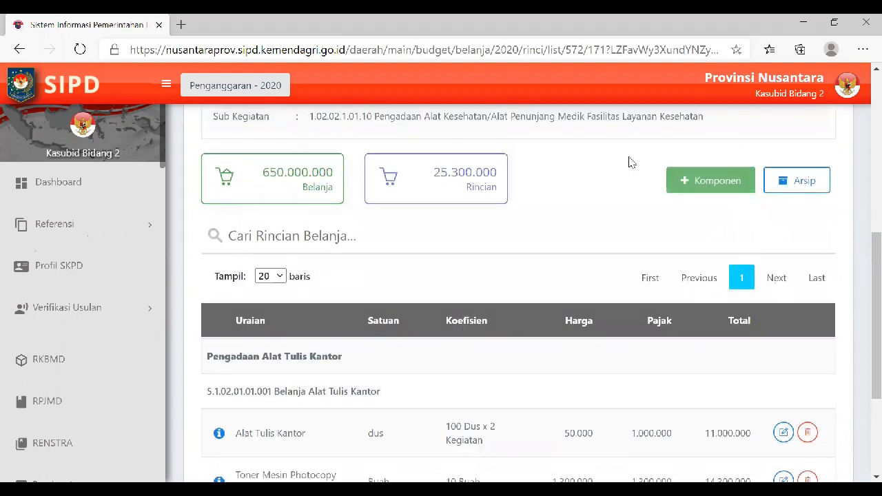
pyautogui.click(711, 180)
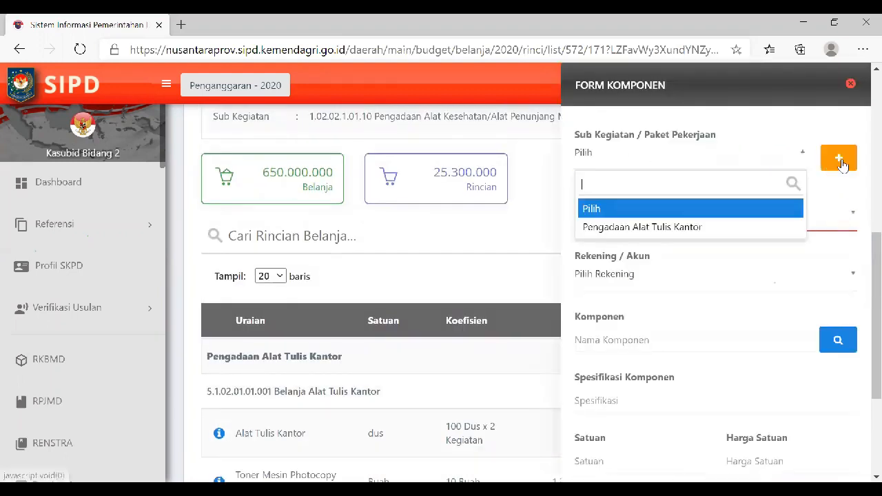
pyautogui.click(841, 164)
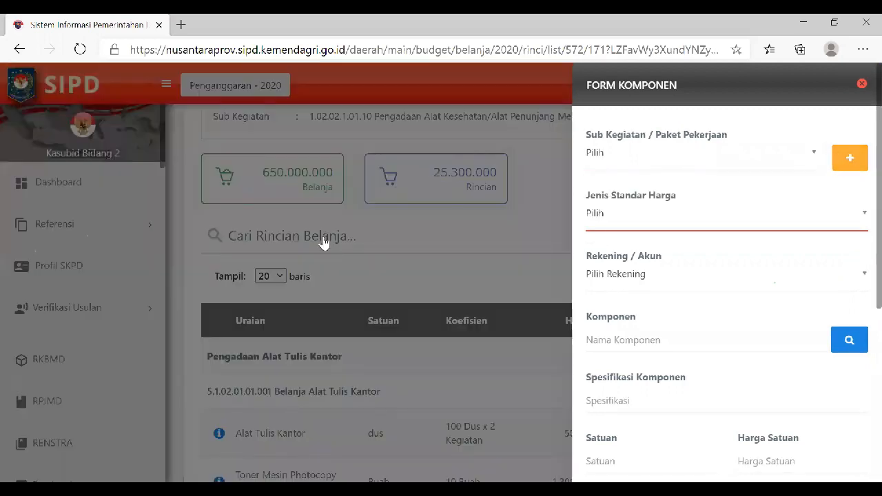
pyautogui.click(326, 164)
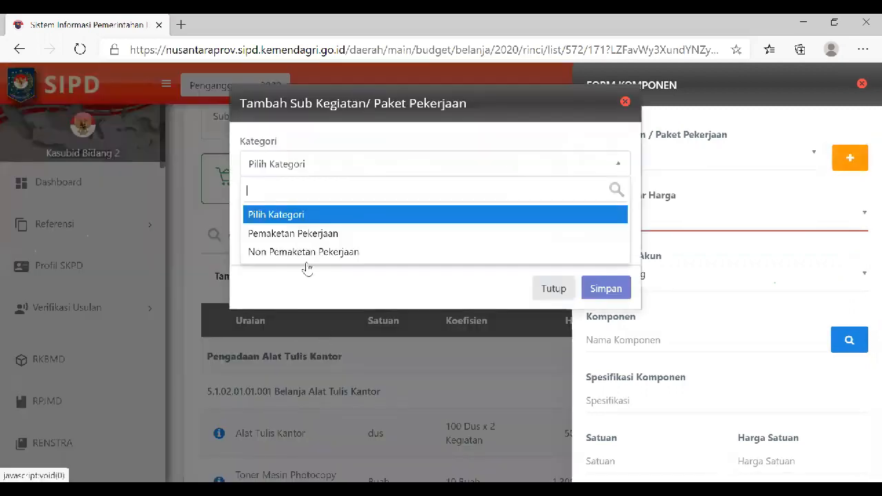
pyautogui.click(304, 232)
pyautogui.click(310, 346)
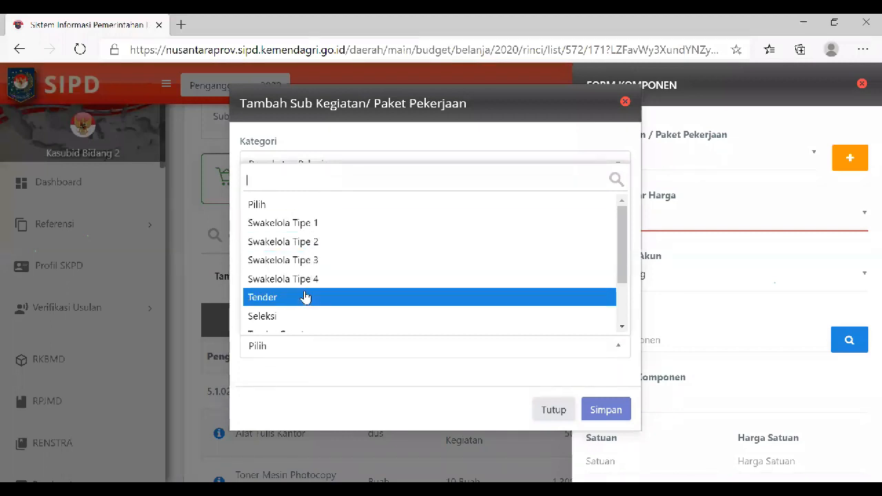
pyautogui.scroll(-3, 305, 296)
pyautogui.scroll(3, 306, 296)
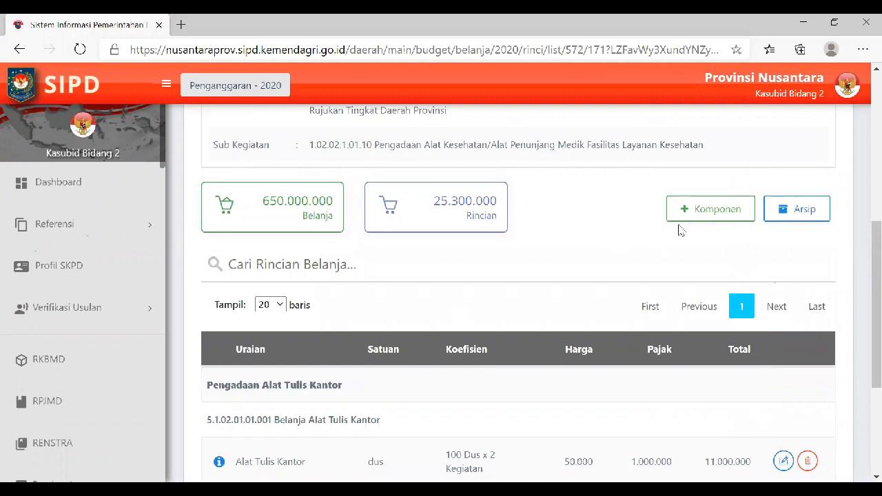
pyautogui.click(698, 218)
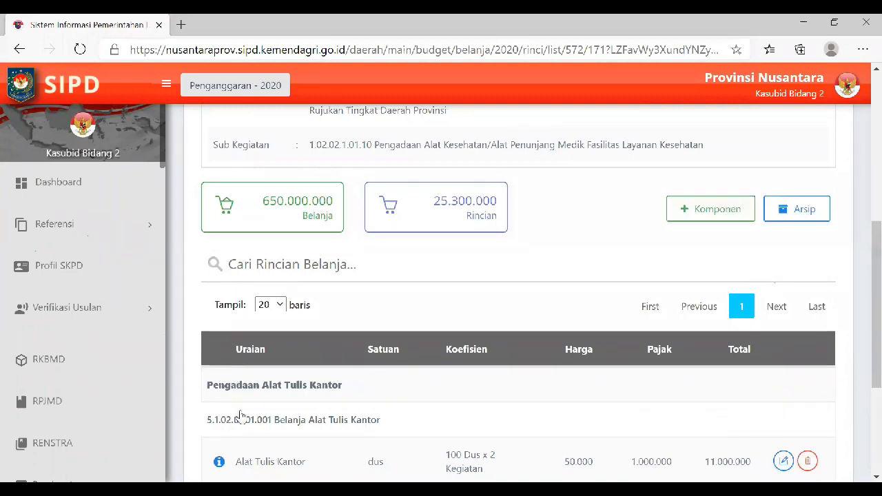
# Examine the specification and creation details of the Alat Tulis Kantor and Toner Mesin Photocopy MPG 59 components, and collapse them
pyautogui.scroll(-3, 234, 434)
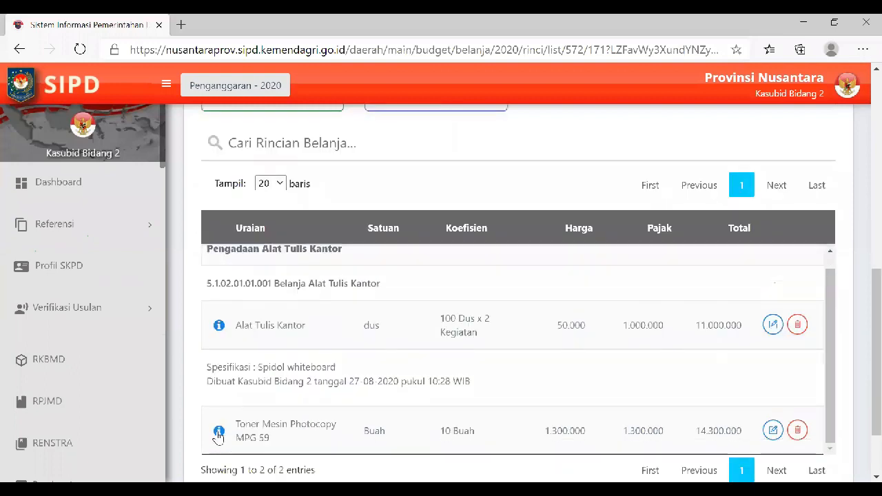
pyautogui.click(218, 432)
pyautogui.scroll(-2, 283, 343)
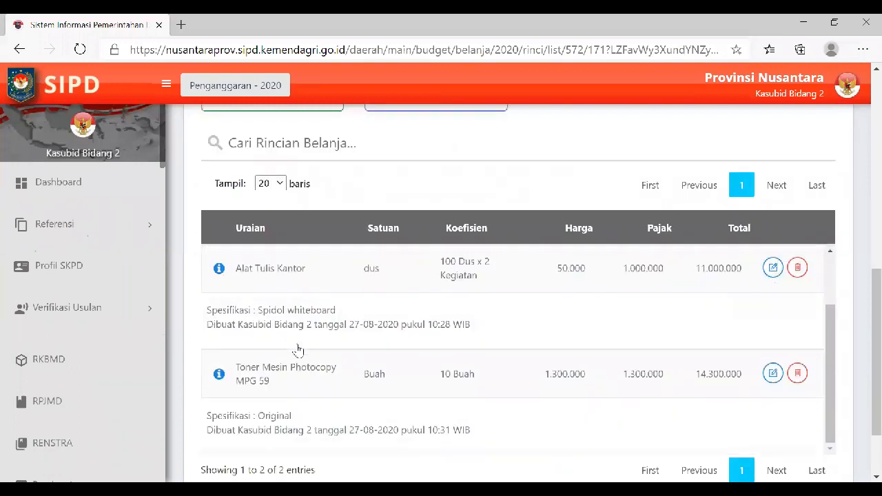
pyautogui.scroll(1, 295, 255)
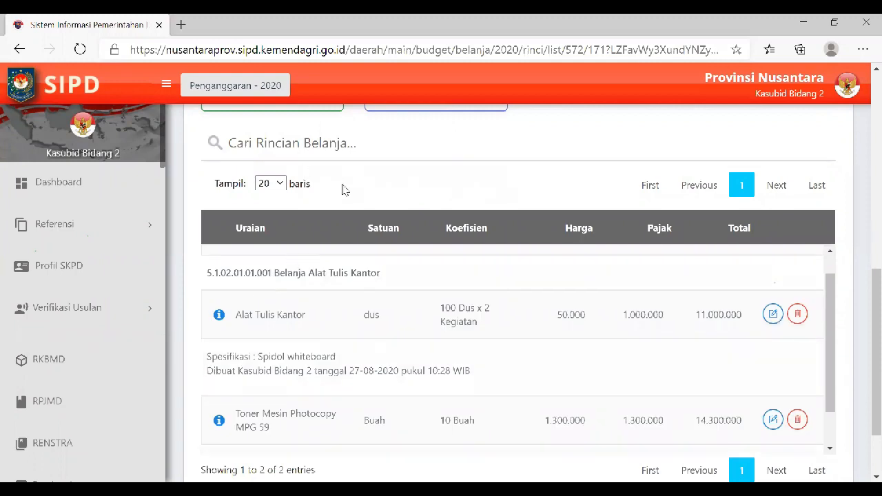
pyautogui.scroll(2, 353, 216)
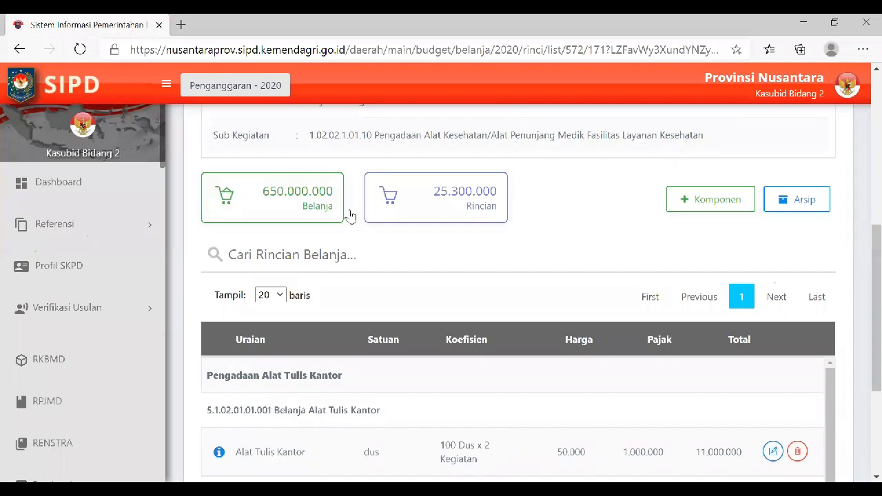
pyautogui.scroll(-3, 334, 254)
pyautogui.scroll(-1, 335, 255)
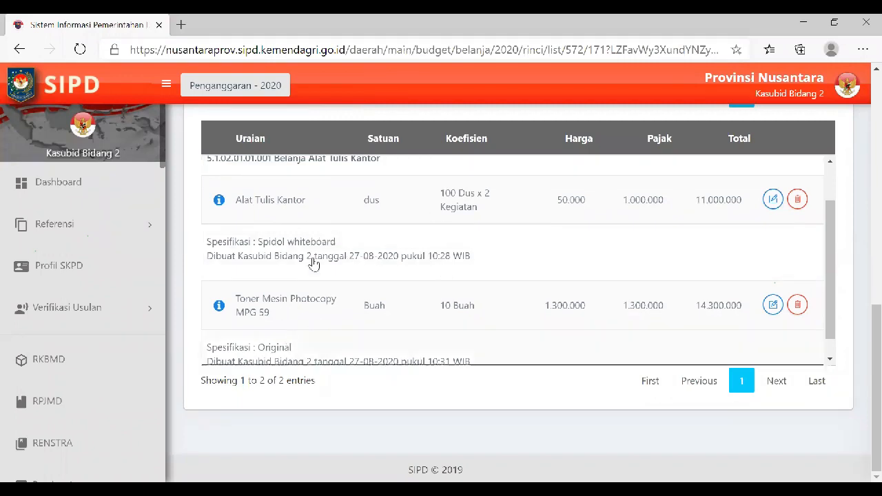
pyautogui.click(218, 200)
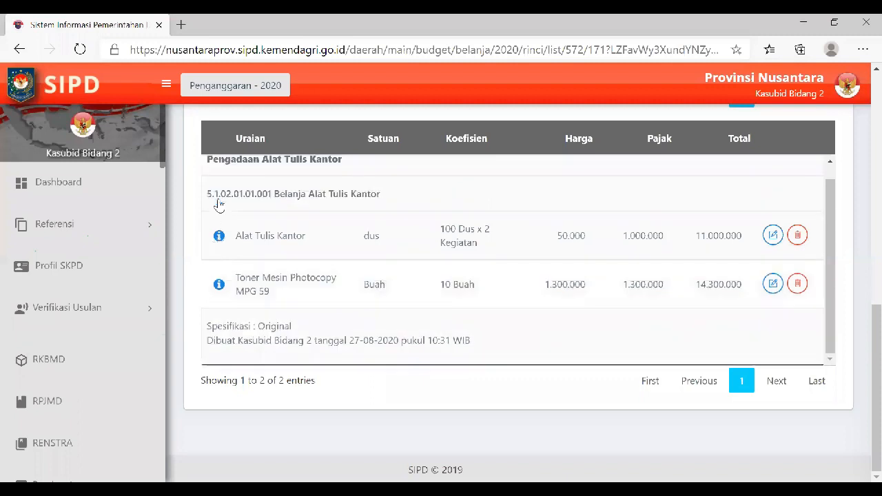
pyautogui.click(219, 237)
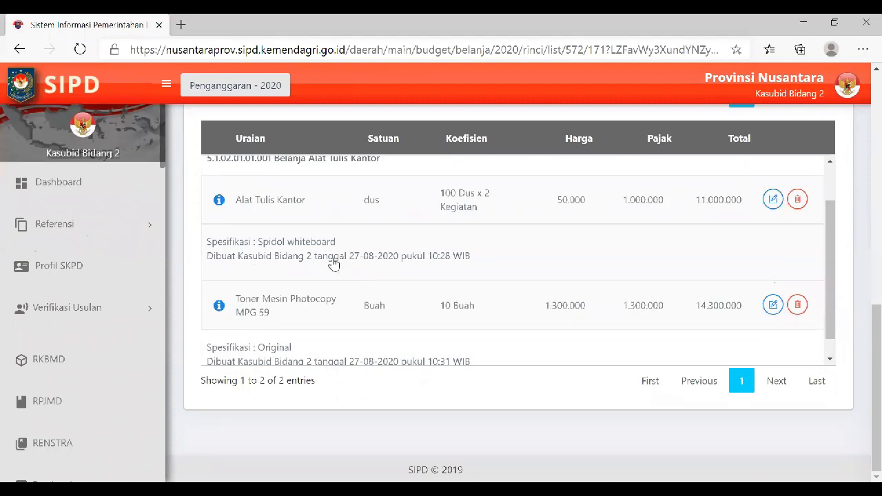
pyautogui.scroll(-1, 334, 264)
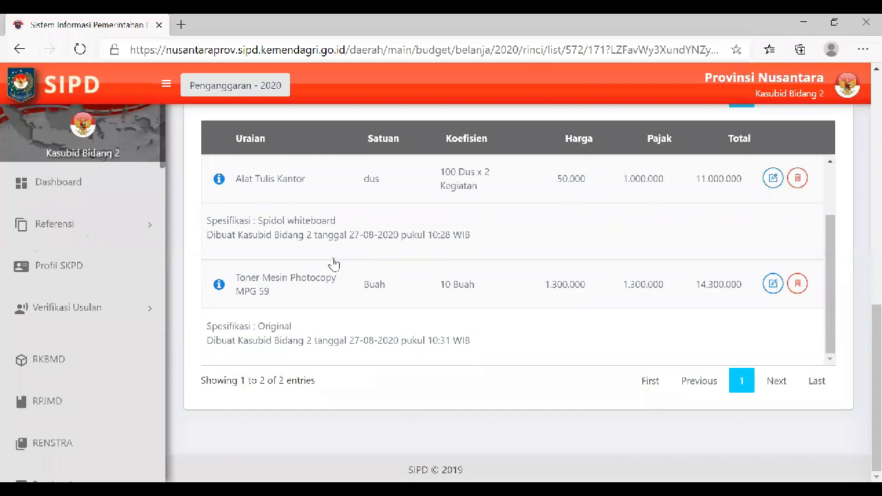
pyautogui.scroll(1, 222, 248)
pyautogui.click(220, 241)
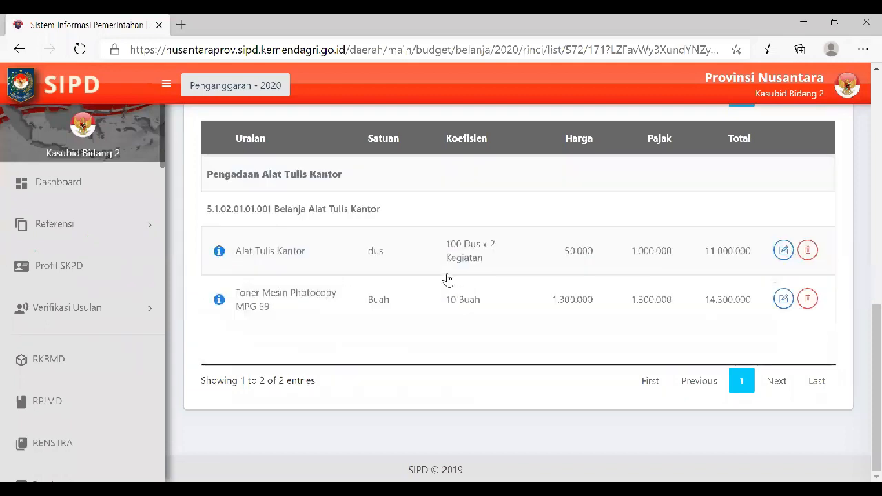
# Start a new component for the sub-activity with Belanja Bantuan Hibah (Uang) as its Jenis Standar Harga
pyautogui.scroll(1, 447, 278)
pyautogui.scroll(3, 448, 278)
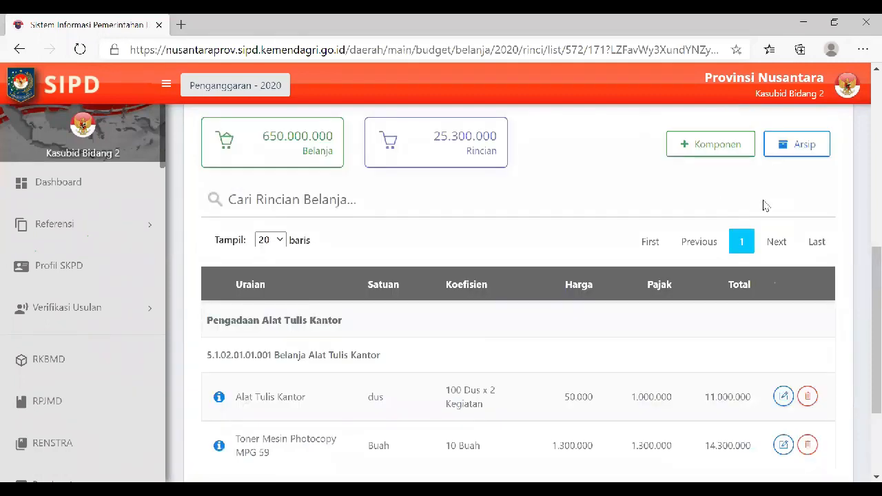
pyautogui.scroll(5, 736, 355)
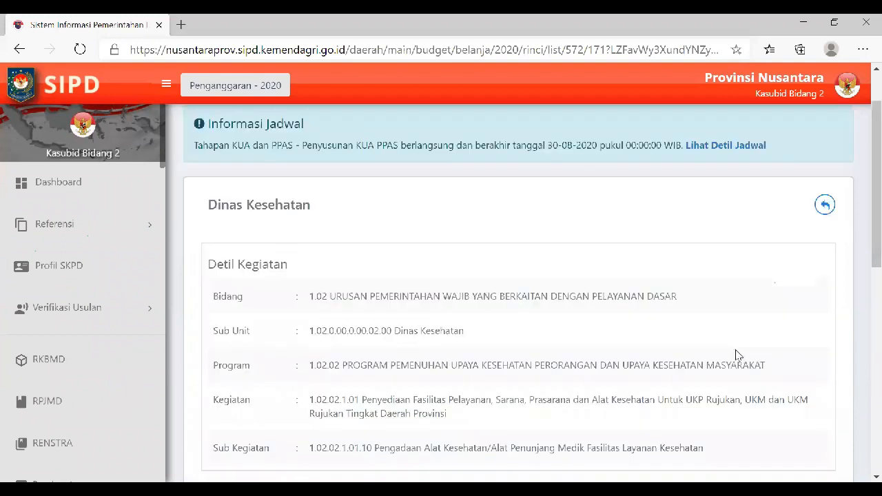
pyautogui.scroll(-2, 734, 354)
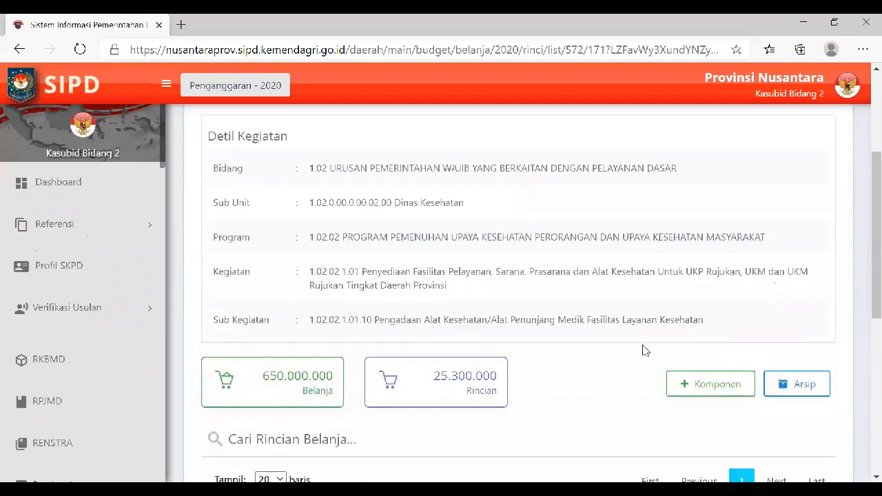
pyautogui.scroll(-1, 702, 337)
pyautogui.click(703, 329)
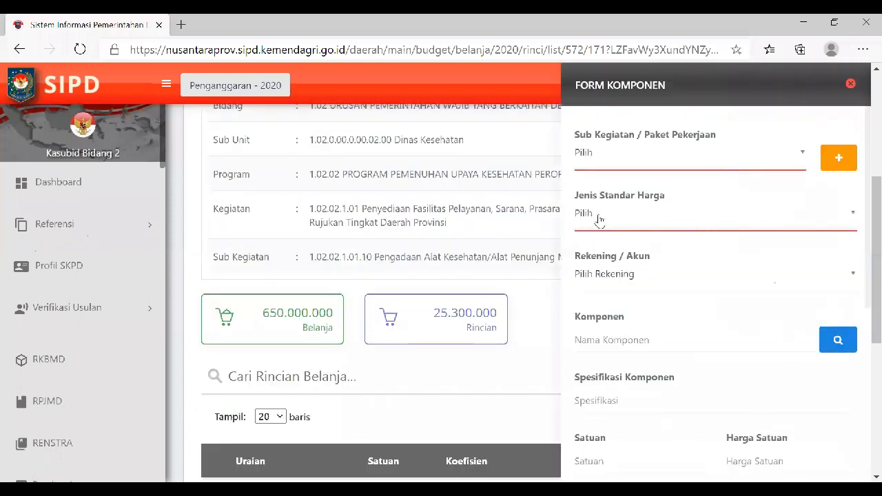
pyautogui.click(601, 221)
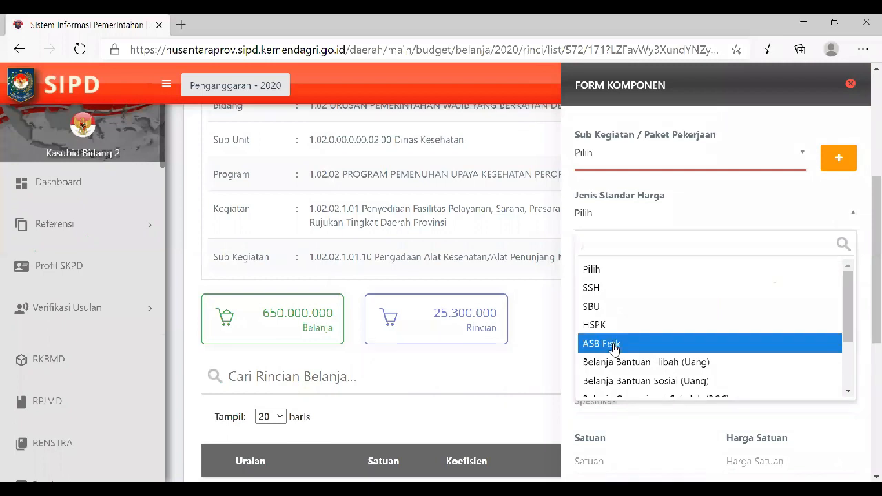
pyautogui.scroll(-3, 613, 348)
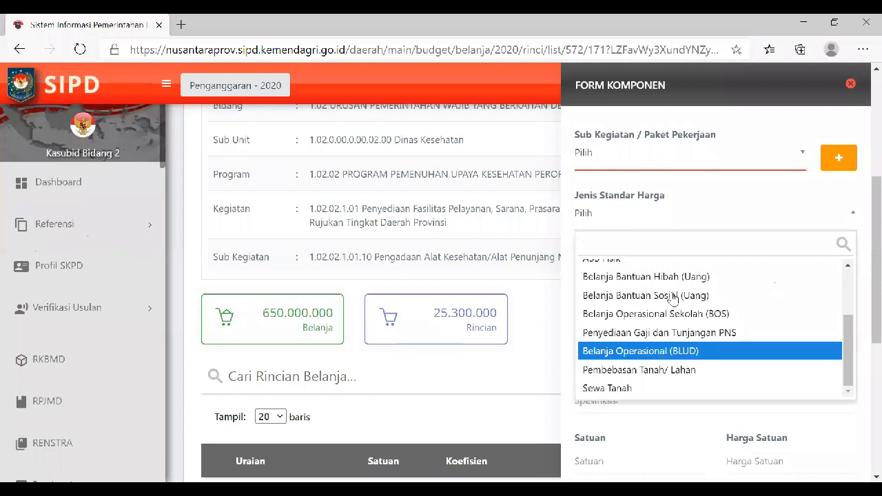
pyautogui.click(648, 276)
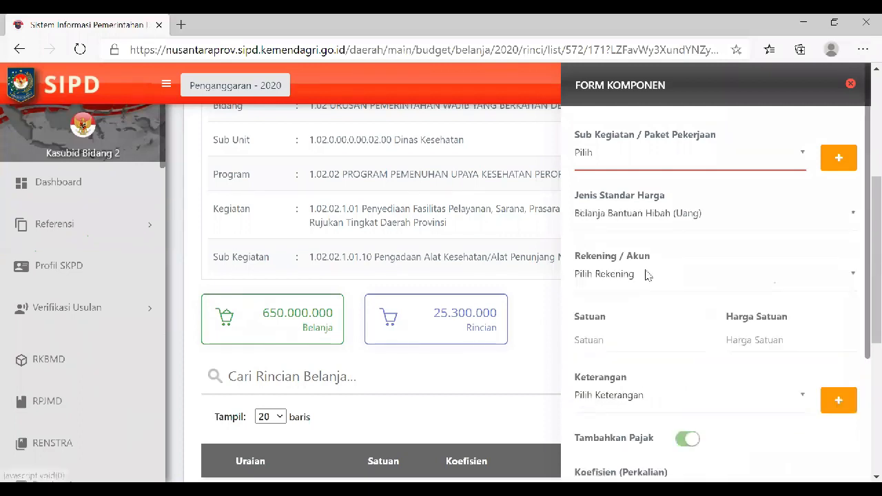
pyautogui.click(632, 218)
pyautogui.scroll(-1, 642, 332)
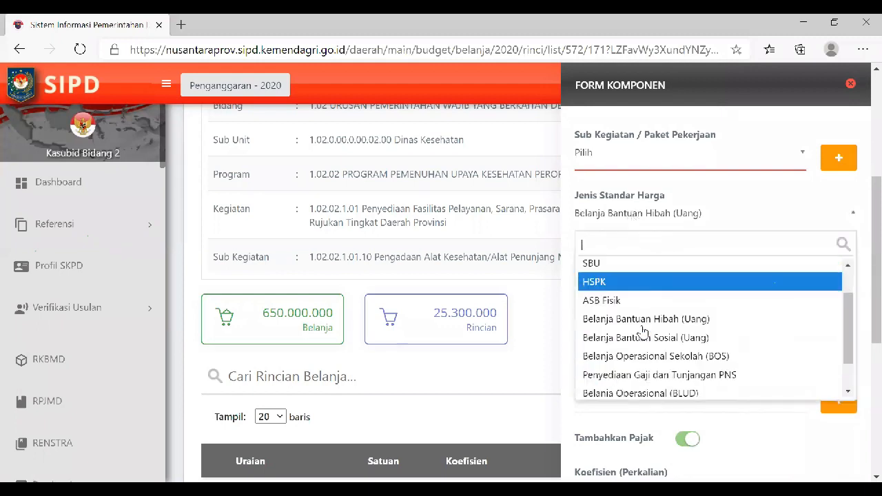
pyautogui.scroll(-1, 642, 332)
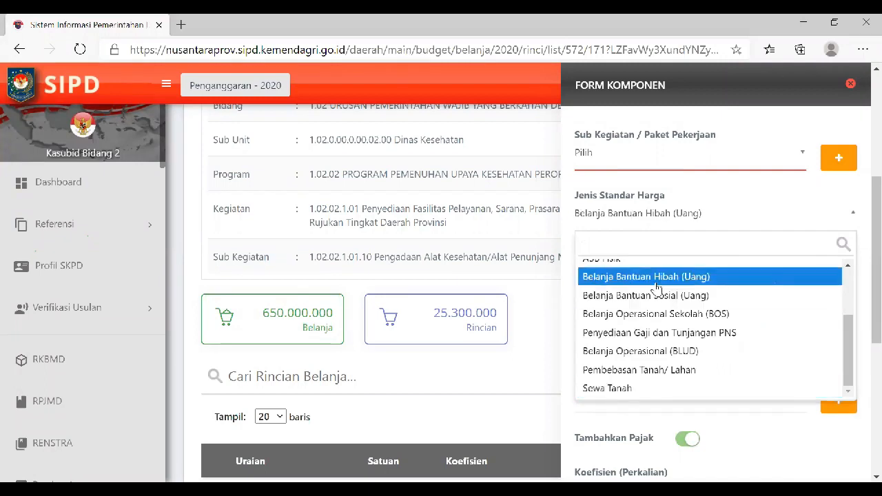
# Set the component's Rekening / Akun to 5.1.05.05.01.001 Belanja Hibah Uang kepada Badan/Lembaga ... yang Berbadan Hukum Indonesia
pyautogui.click(626, 209)
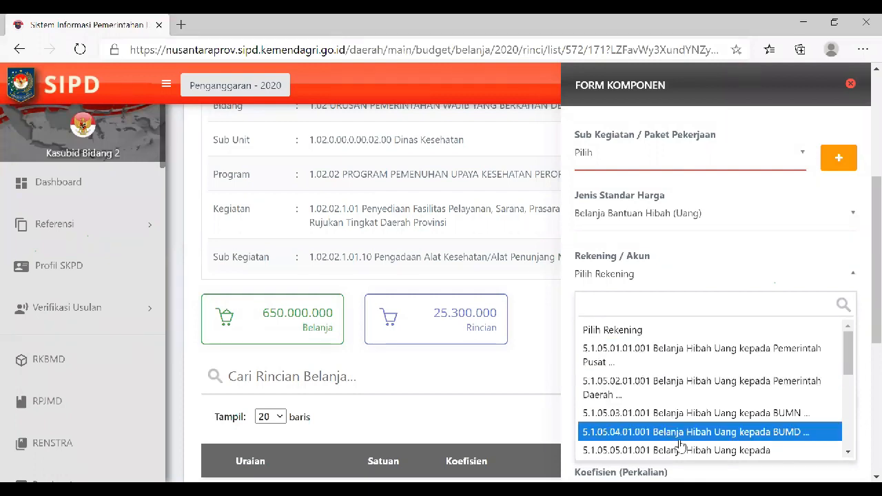
pyautogui.scroll(-2, 680, 444)
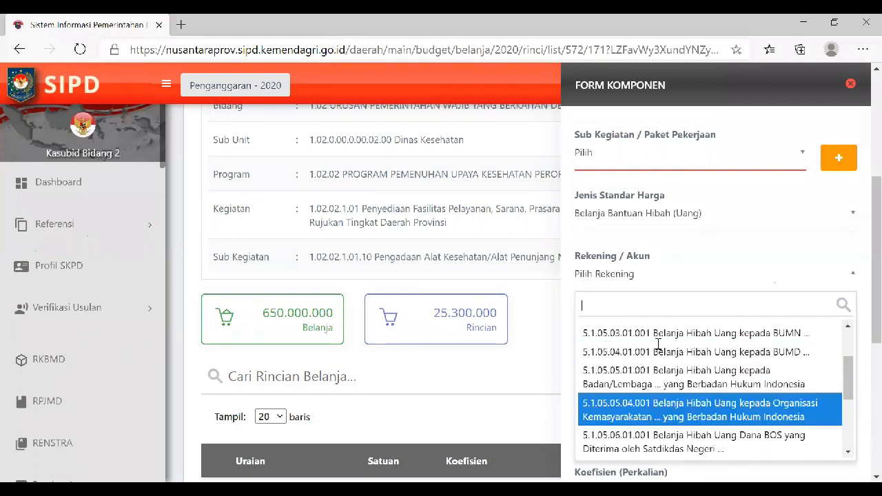
pyautogui.click(758, 377)
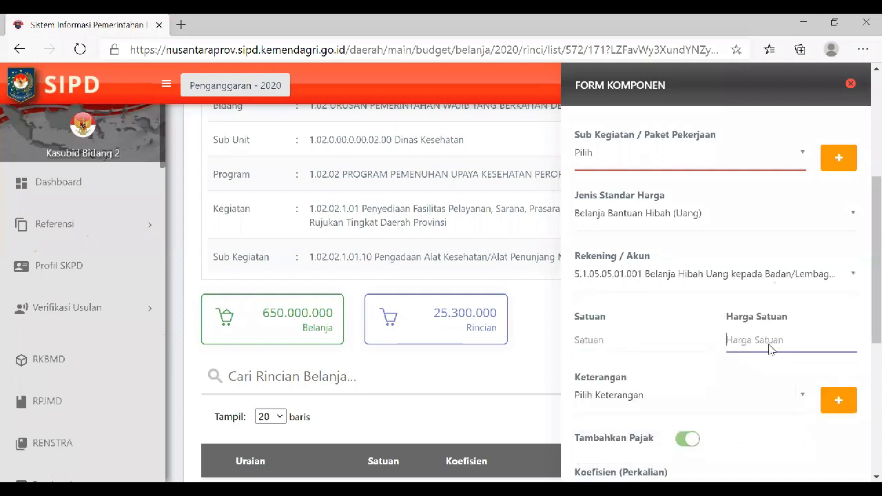
# Set the grant component's Satuan to Tahun and its Harga Satuan to 500000000
pyautogui.click(608, 341)
pyautogui.write('Tah')
pyautogui.press('BackSpace')
pyautogui.write('Tahun')
pyautogui.press('Tab')
pyautogui.write('500000')
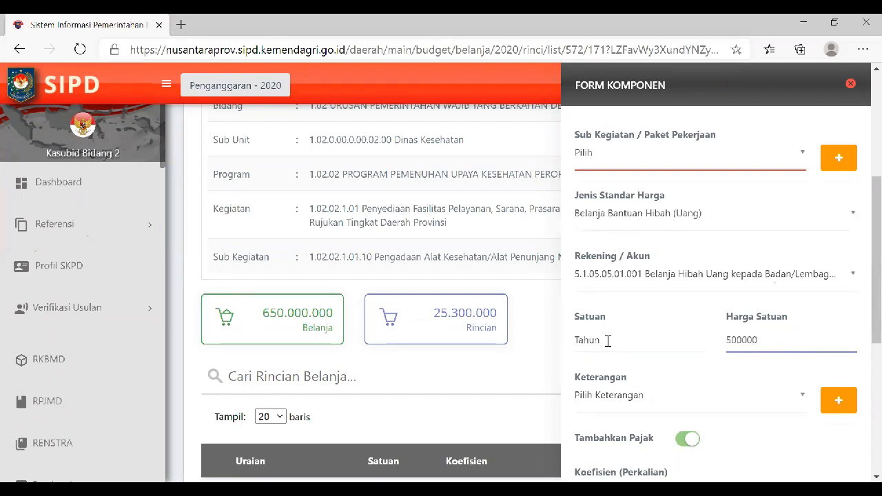
pyautogui.write('000')
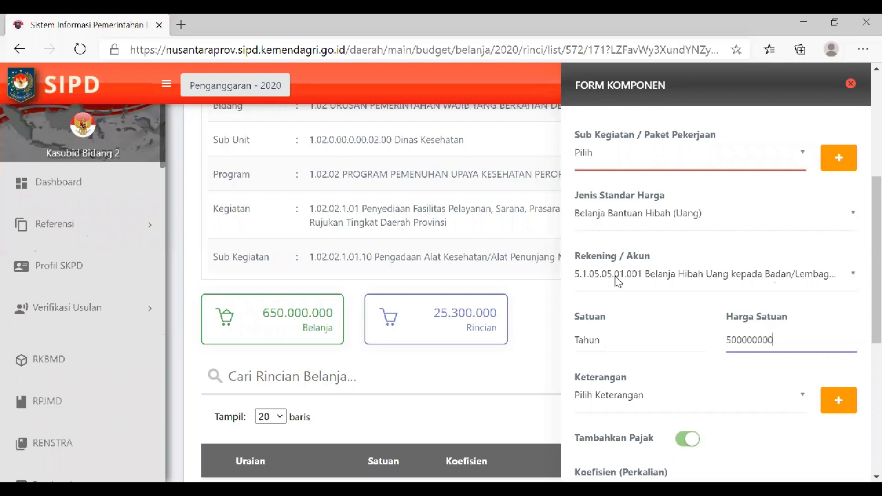
# Add and save a new Keterangan "Lembaga ABCD" for the grant component
pyautogui.scroll(-1, 679, 241)
pyautogui.scroll(-1, 837, 255)
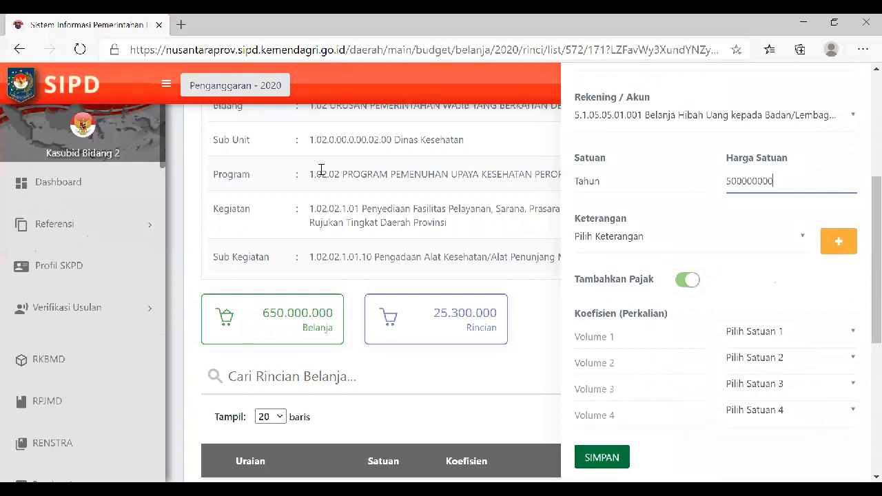
pyautogui.write('ABCD')
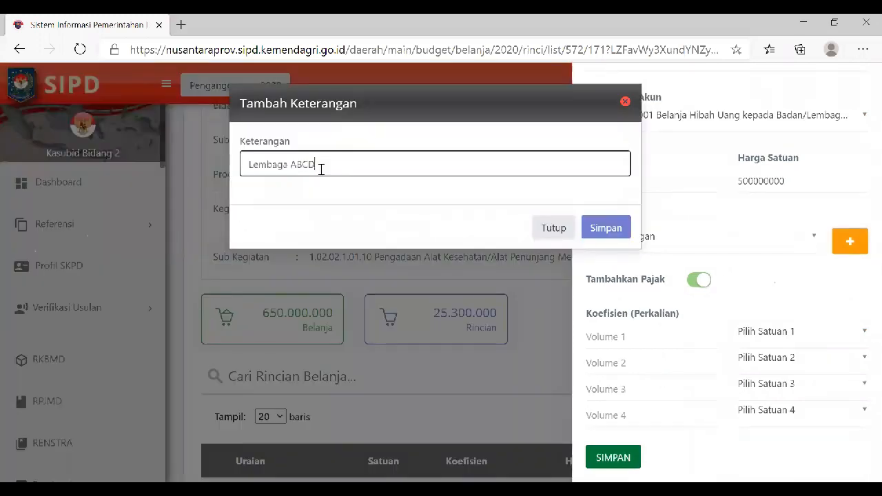
pyautogui.click(607, 229)
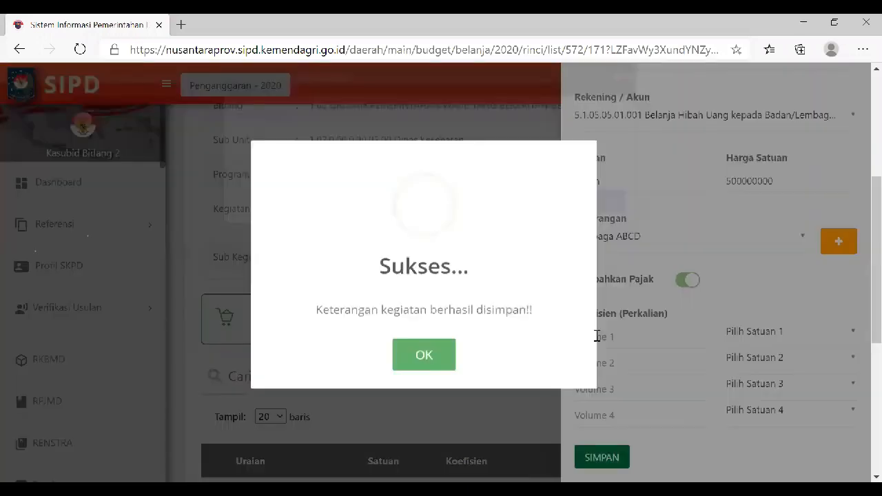
# Set the grant component's first Koefisien volume to 1 with Tahun as its unit
pyautogui.click(636, 332)
pyautogui.write('1')
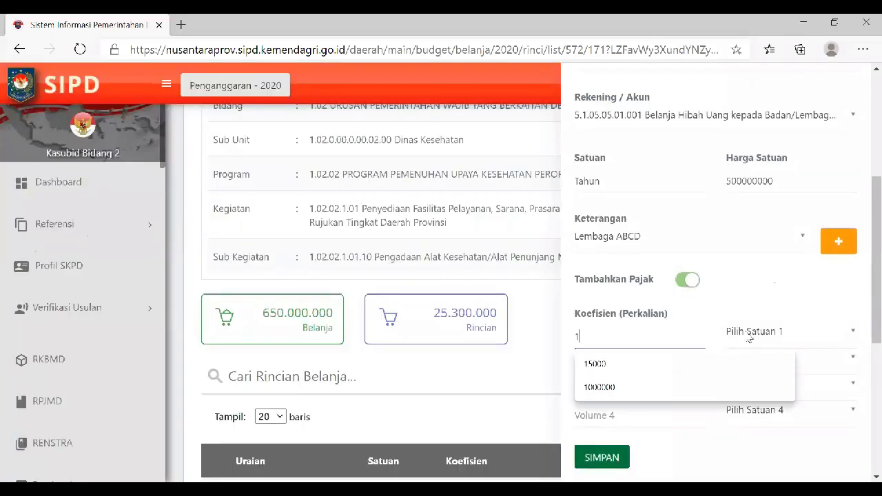
pyautogui.click(749, 334)
pyautogui.write('tahun')
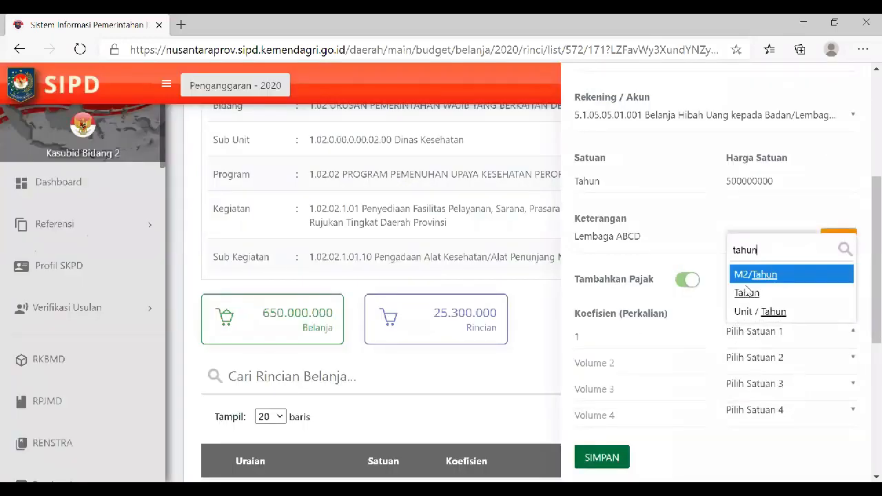
pyautogui.press('Down')
pyautogui.press('Return')
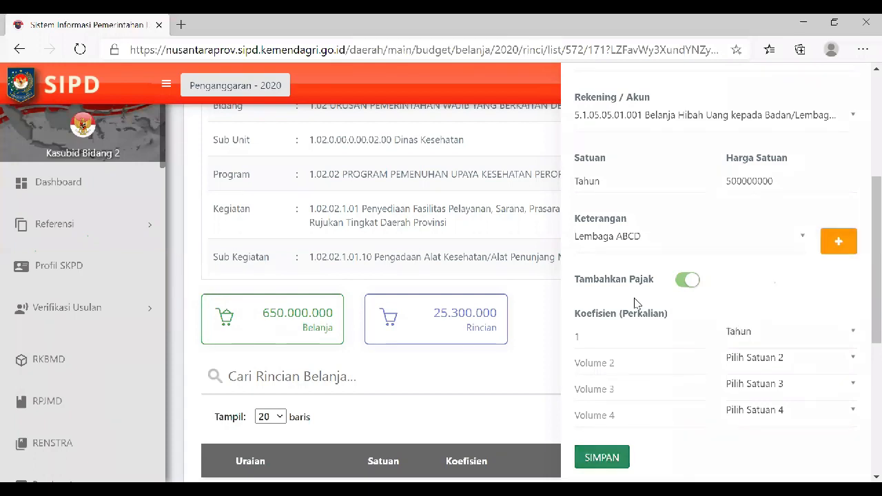
# Examine the Jenis Standar Harga options available for the component
pyautogui.scroll(2, 637, 267)
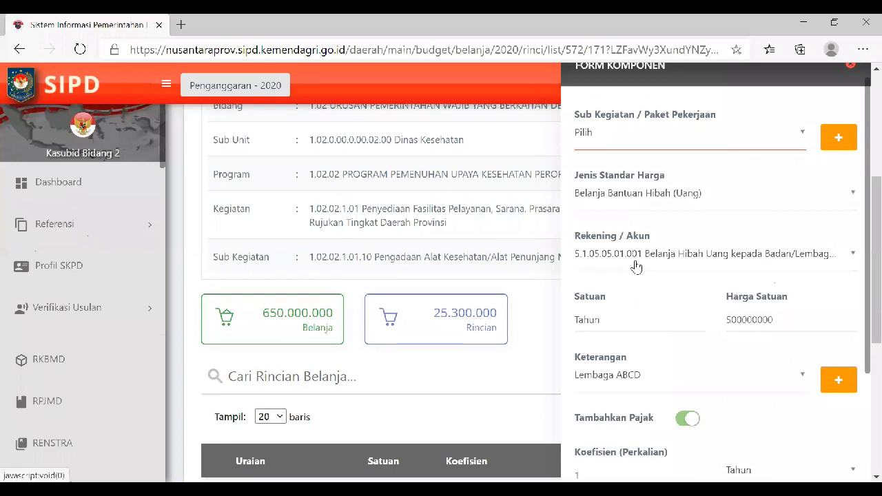
pyautogui.click(616, 196)
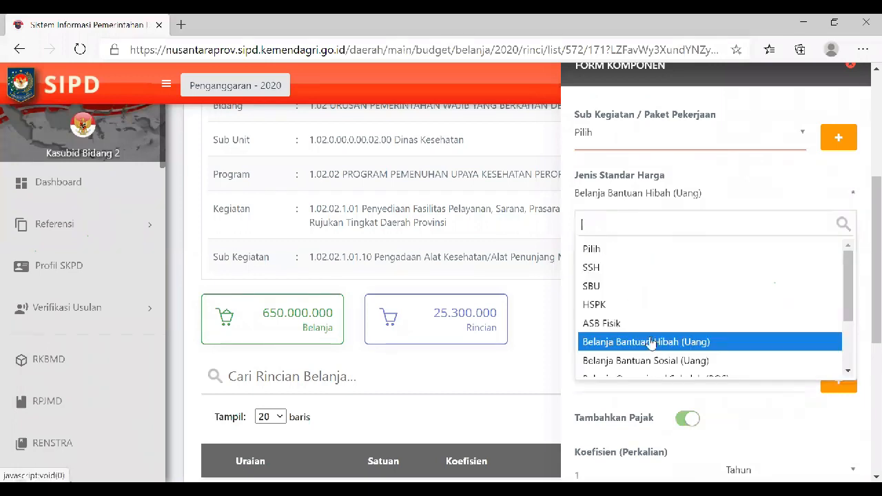
pyautogui.scroll(-1, 655, 334)
pyautogui.scroll(-2, 654, 341)
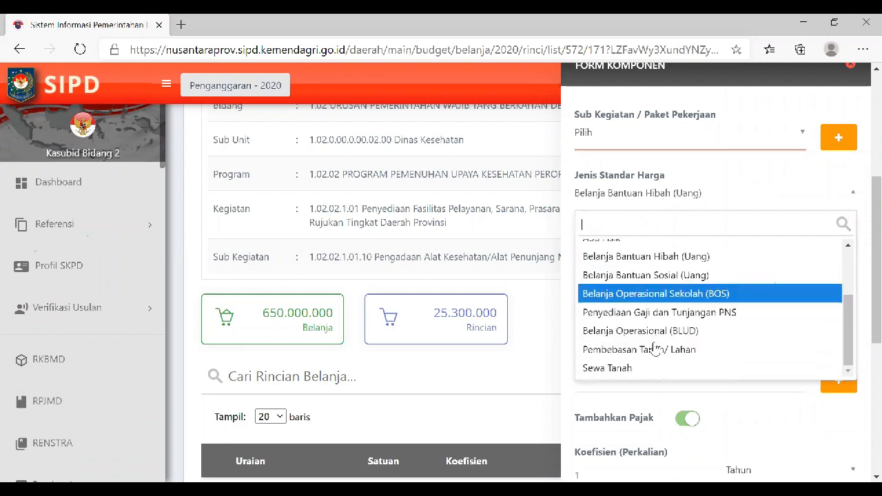
pyautogui.click(713, 186)
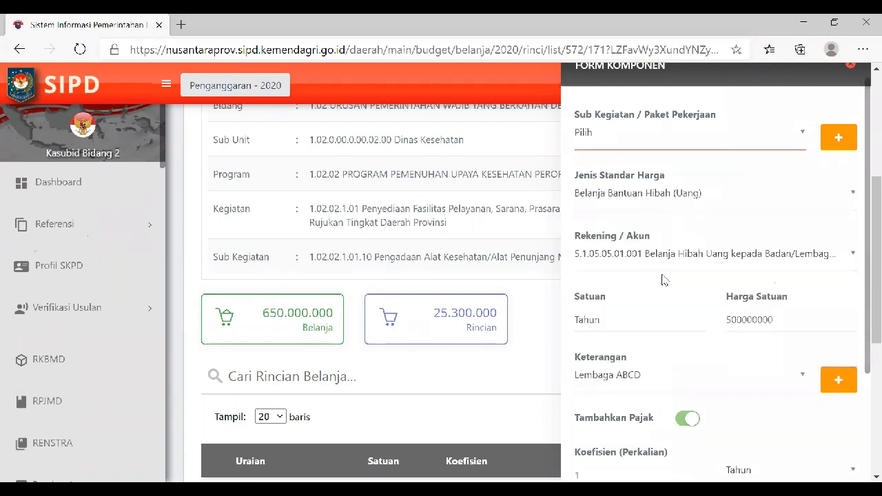
# Save the Lembaga ABCD cash grant component to the sub-activity's spending details
pyautogui.scroll(-2, 729, 191)
pyautogui.click(753, 190)
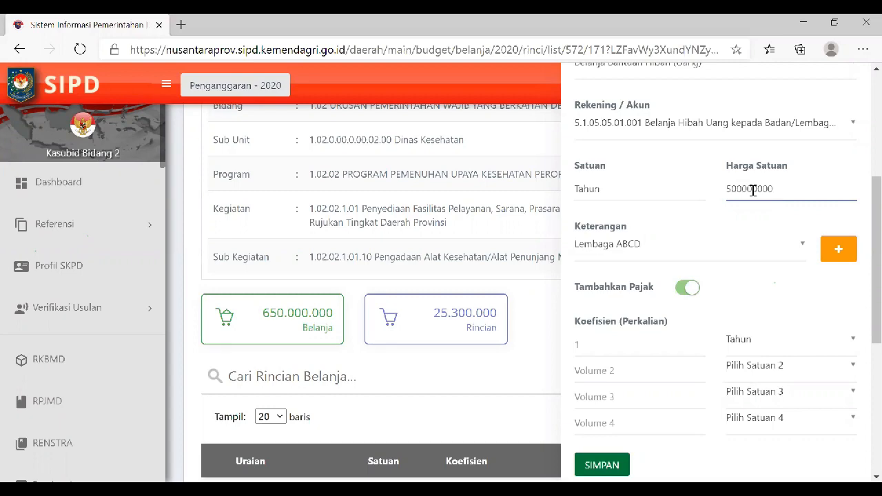
pyautogui.scroll(-1, 753, 190)
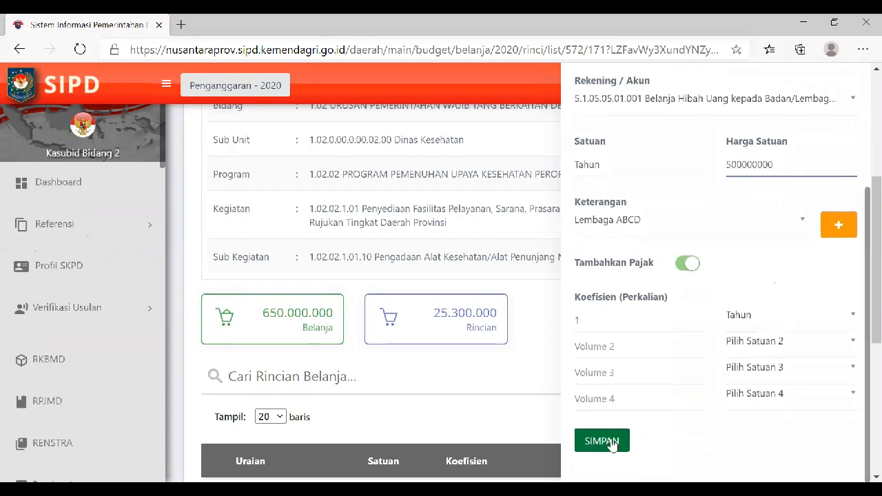
pyautogui.click(610, 442)
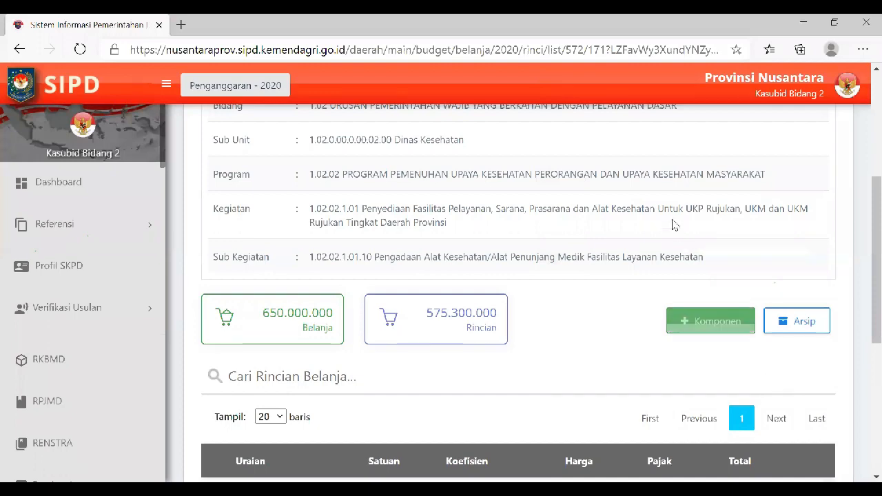
# Add and save a Non Pemaketan Pekerjaan package described as "Hibah Untuk Lembaga" from a new component form, then close the form
pyautogui.scroll(-1, 674, 225)
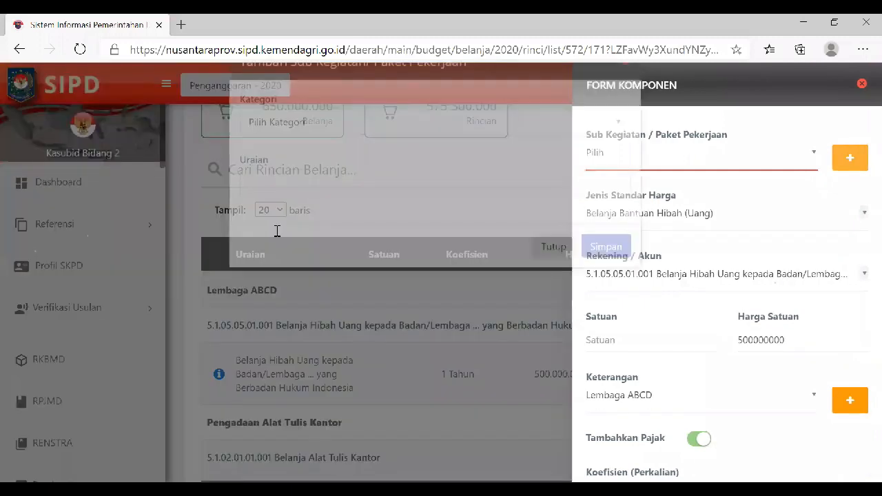
pyautogui.click(277, 164)
pyautogui.click(277, 252)
pyautogui.click(277, 231)
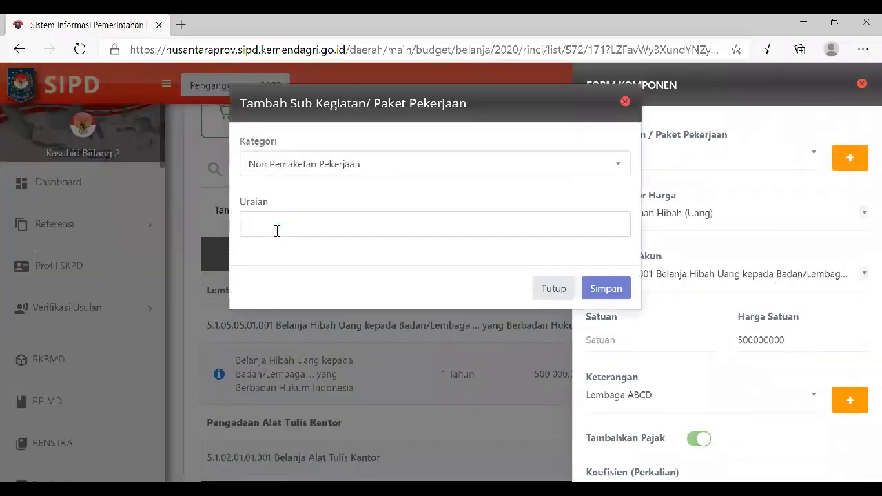
pyautogui.write('Hibah')
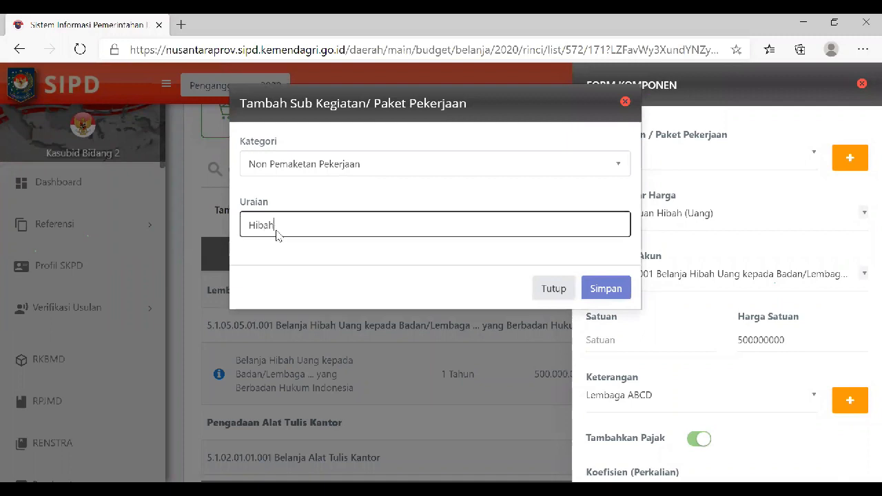
pyautogui.write(' Untuk Lembaga')
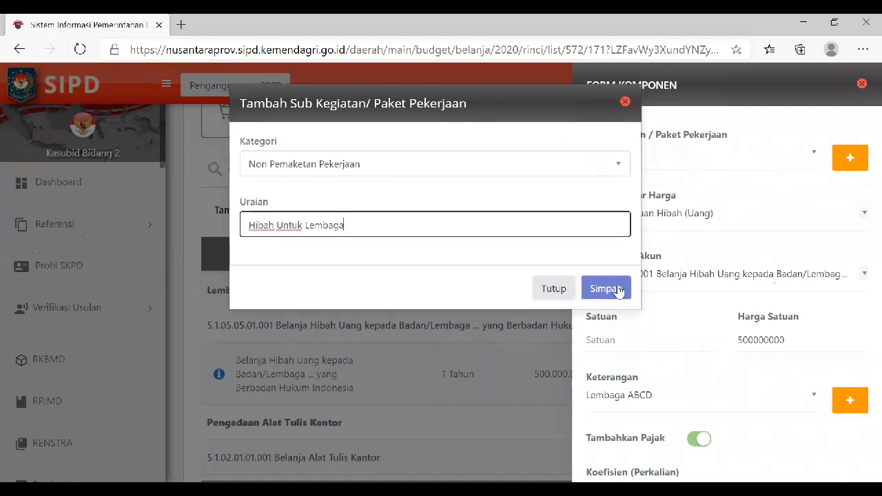
pyautogui.click(618, 287)
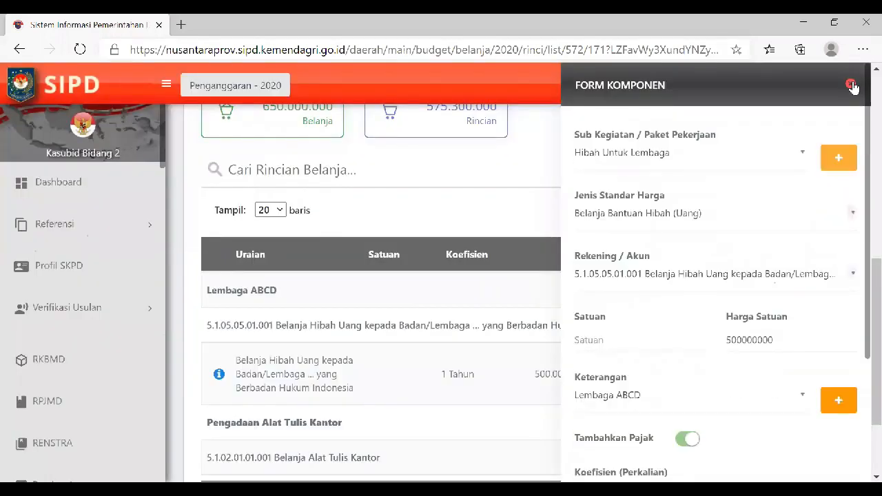
pyautogui.click(853, 86)
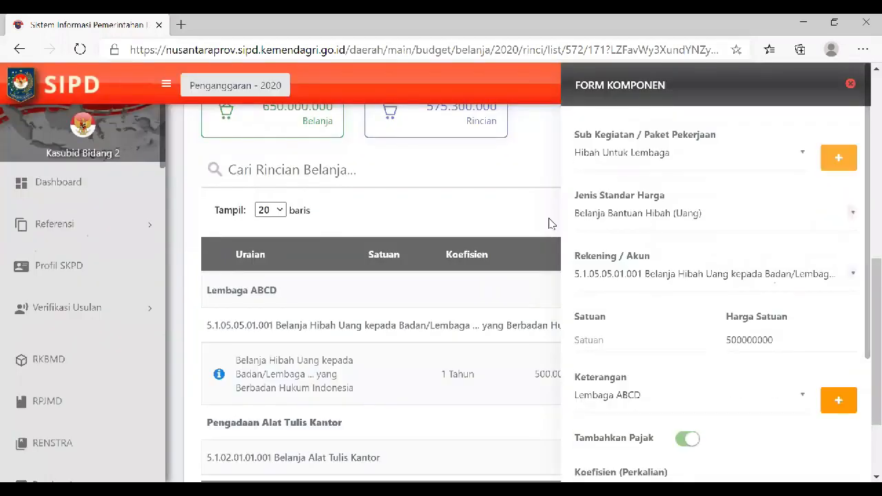
# Return to Dinas Kesehatan's sub-activity list and open the Detil Rincian of 1.02.01.1.02.01 Penyediaan Gaji dan Tunjangan ASN
pyautogui.scroll(2, 549, 223)
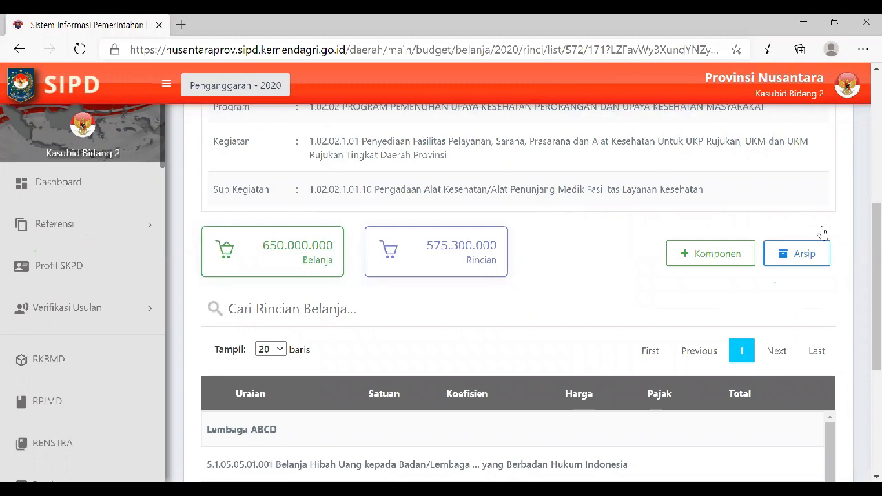
pyautogui.click(482, 273)
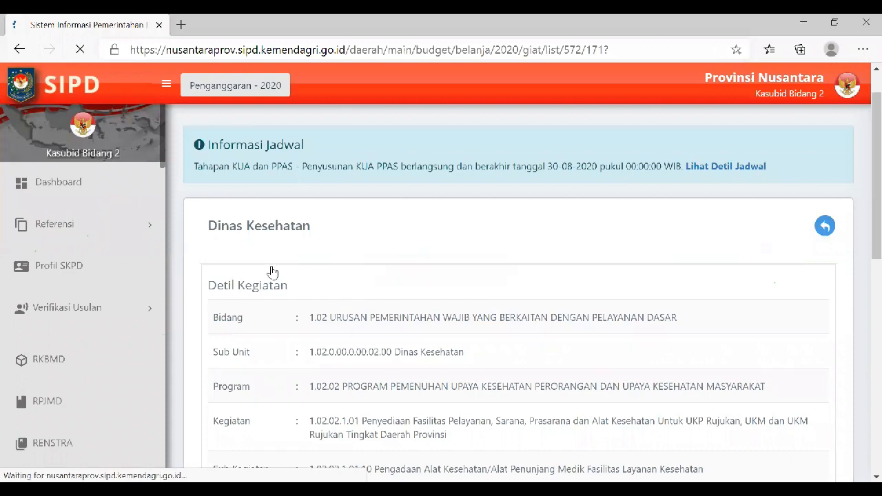
pyautogui.scroll(-3, 325, 285)
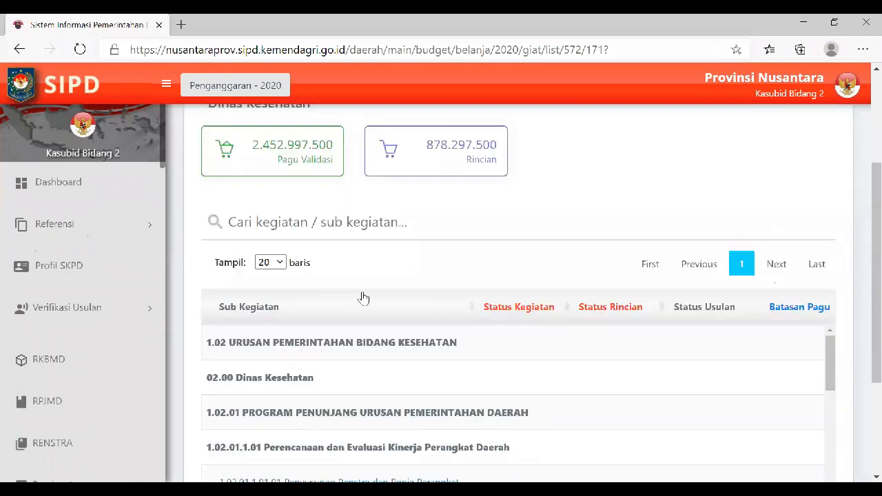
pyautogui.scroll(-2, 363, 298)
pyautogui.scroll(-2, 363, 297)
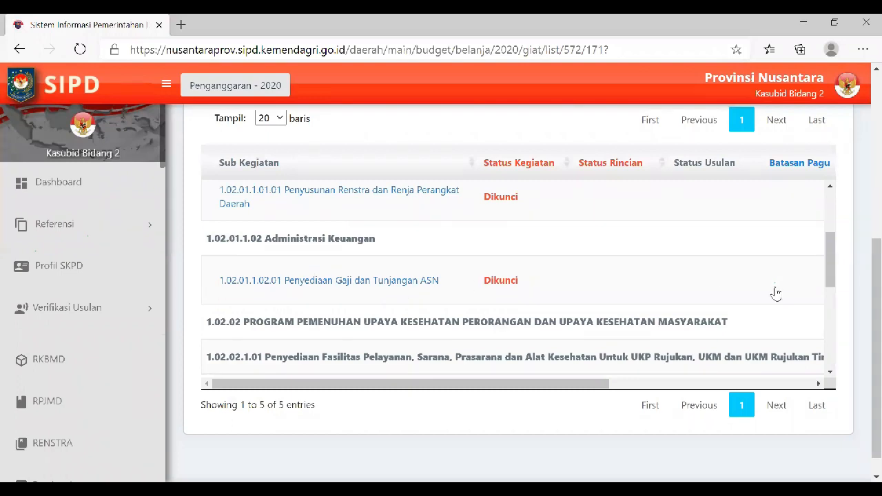
pyautogui.hscroll(5, 776, 293)
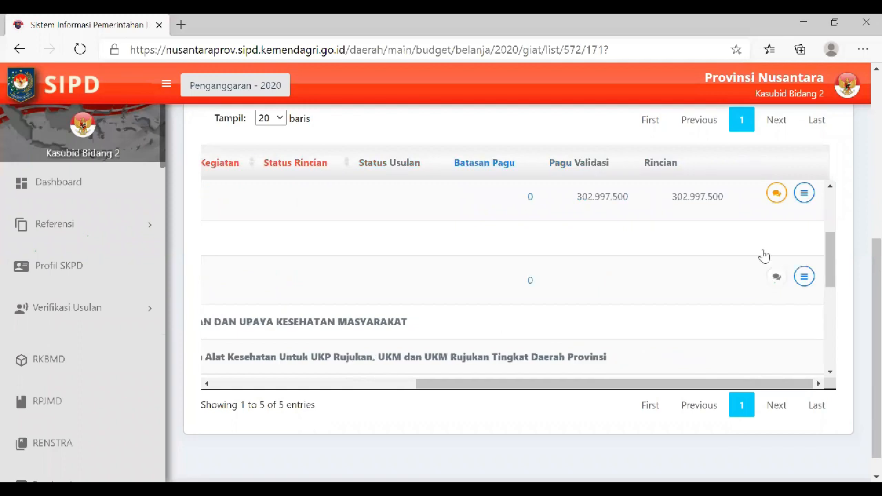
pyautogui.click(804, 276)
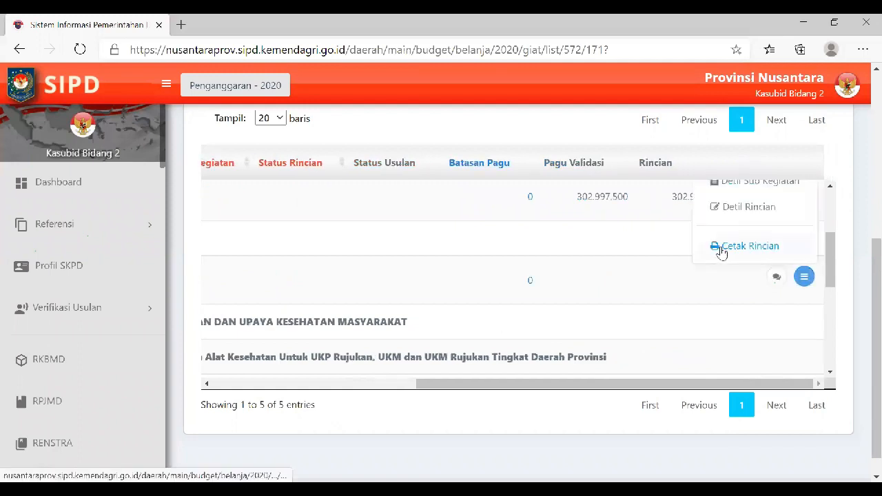
pyautogui.scroll(1, 720, 253)
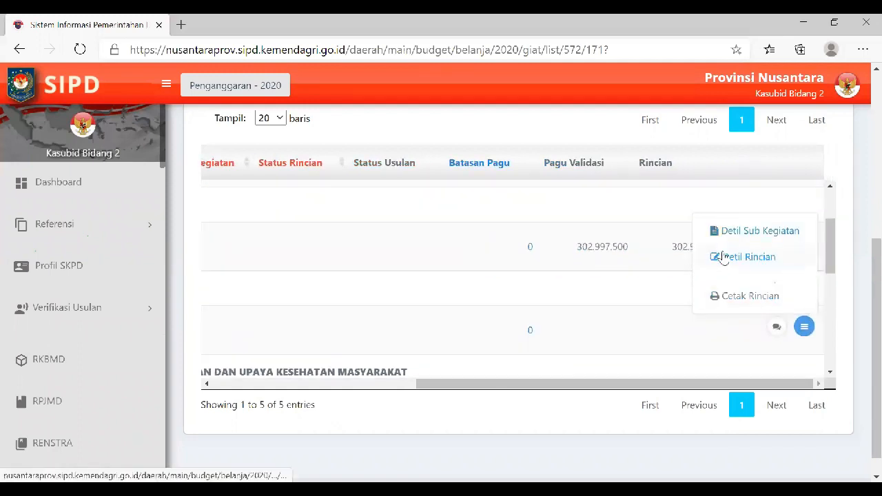
pyautogui.click(724, 257)
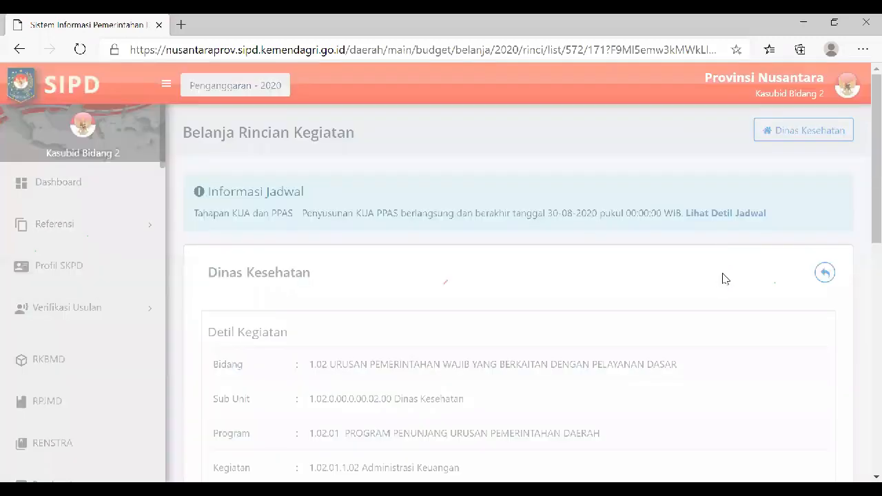
# Start a new component and save a Non Pemaketan Pekerjaan package for it described as "penyediaan gaji dan tunjangan"
pyautogui.scroll(-3, 715, 334)
pyautogui.scroll(-1, 714, 337)
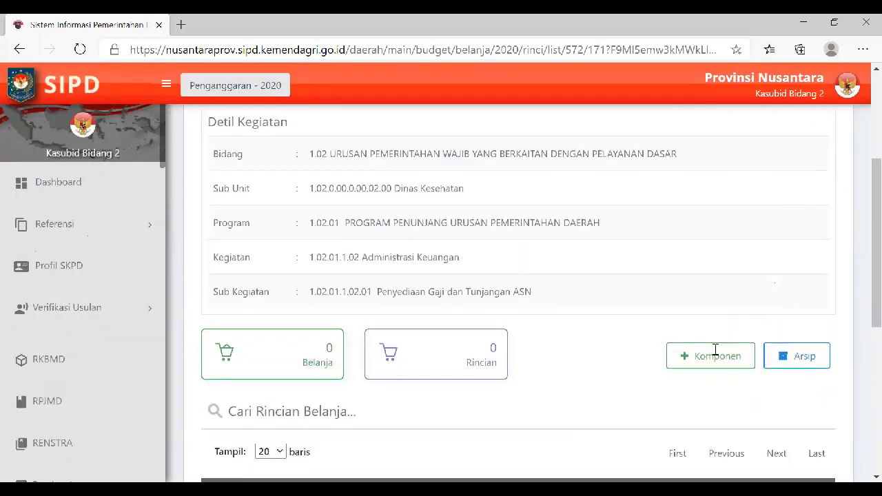
pyautogui.click(715, 350)
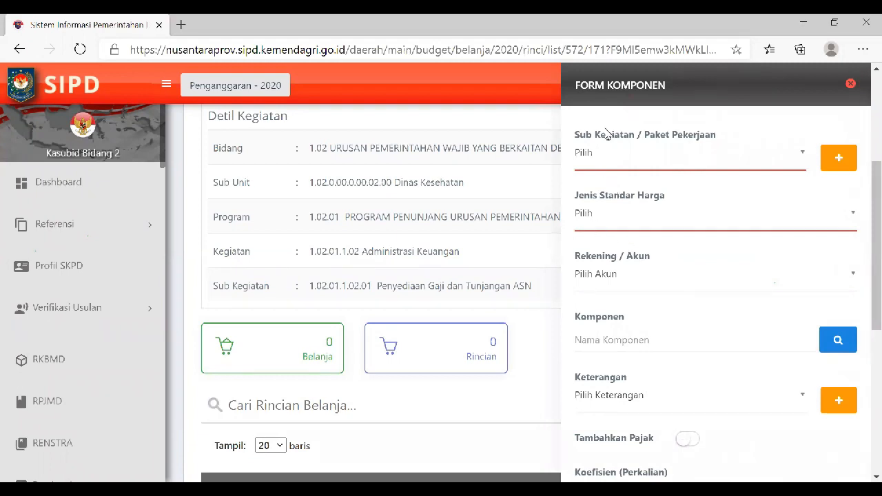
pyautogui.click(716, 213)
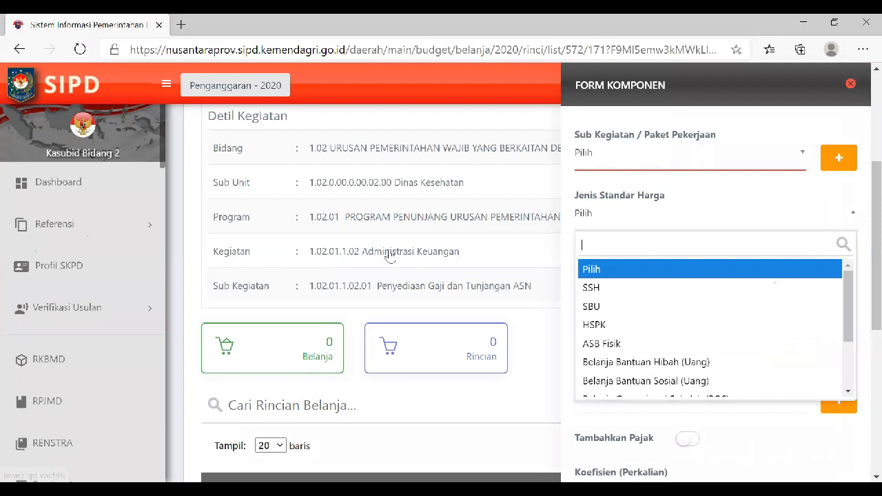
pyautogui.click(315, 228)
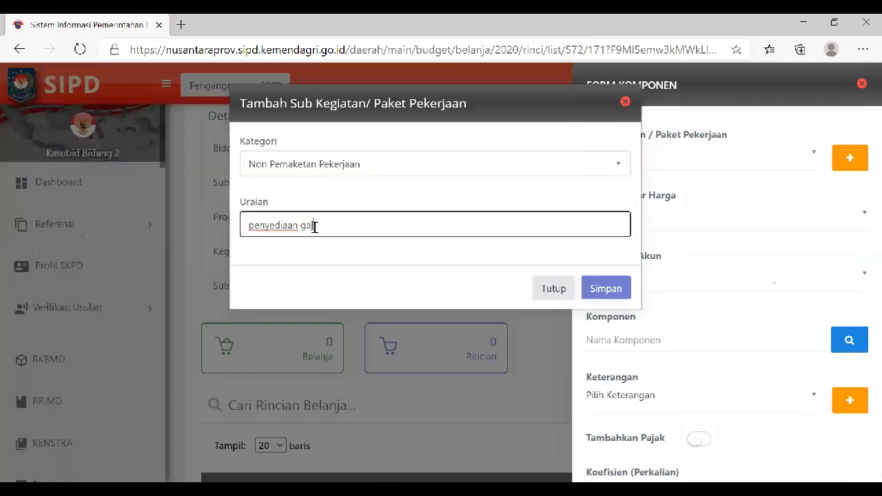
pyautogui.write('dan tunjangan')
pyautogui.click(596, 282)
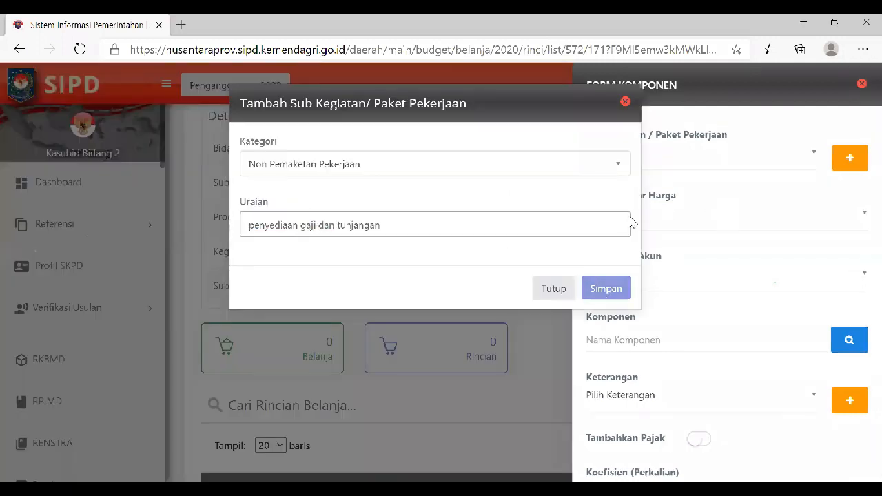
# Set the component's Jenis Standar Harga to Penyediaan Gaji dan Tunjangan PNS and its Rekening / Akun to 5.1.01.01.01.001 Belanja Gaji Pokok PNS
pyautogui.scroll(-3, 631, 355)
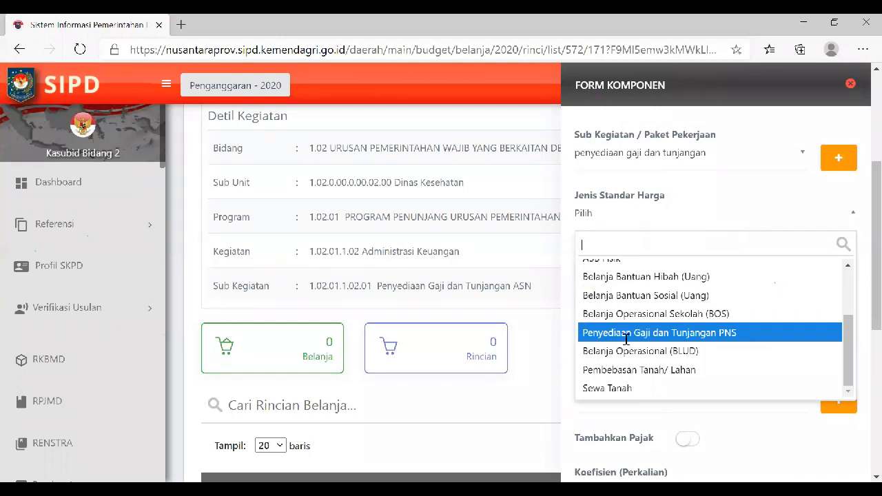
pyautogui.click(624, 336)
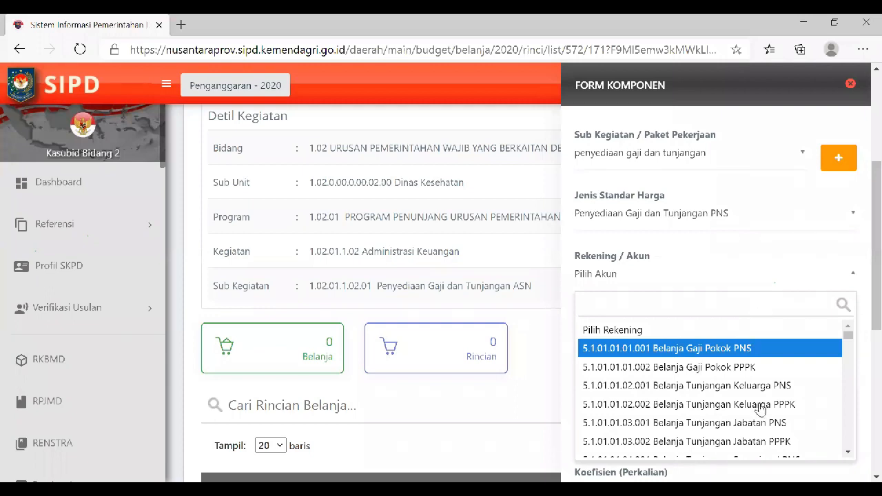
pyautogui.scroll(-2, 760, 410)
pyautogui.scroll(-4, 760, 409)
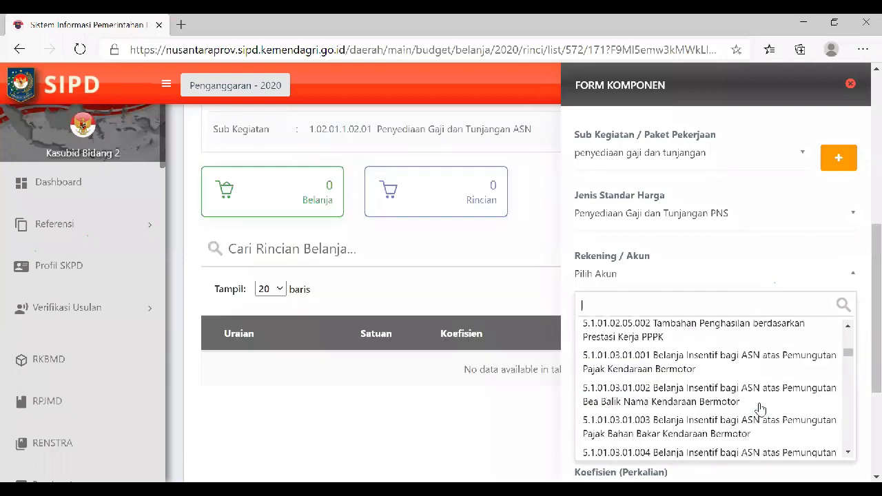
pyautogui.scroll(-10, 761, 409)
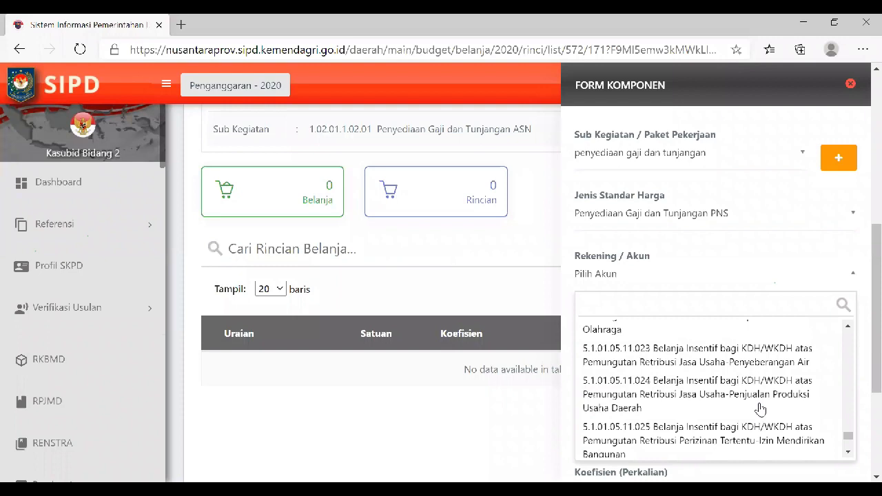
pyautogui.scroll(15, 761, 410)
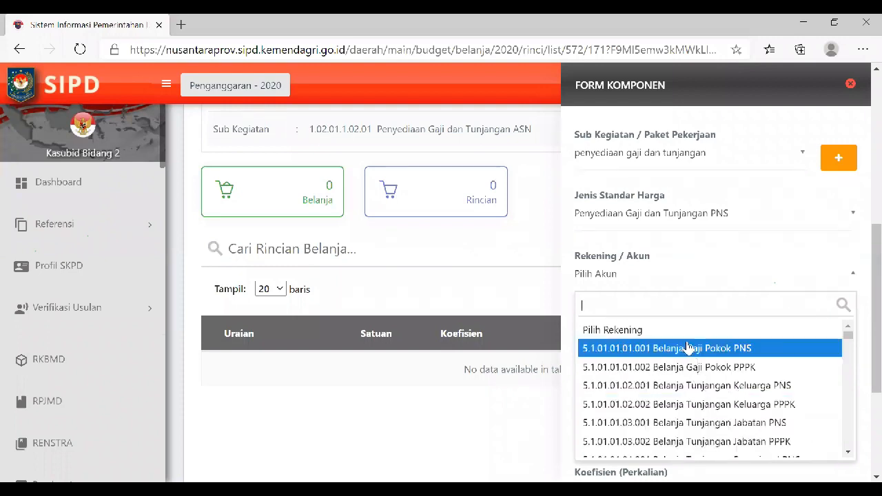
pyautogui.click(687, 343)
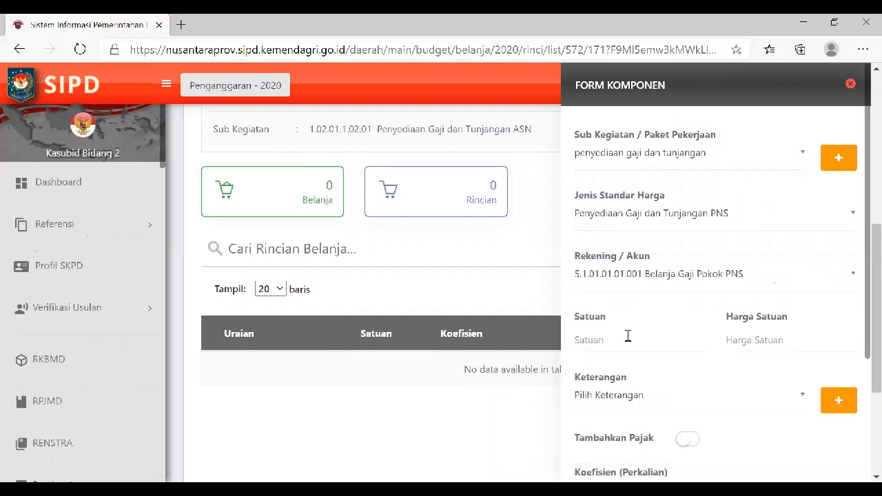
# Set the salary component's Satuan to Bulan and its Harga Satuan to 100000000
pyautogui.click(631, 335)
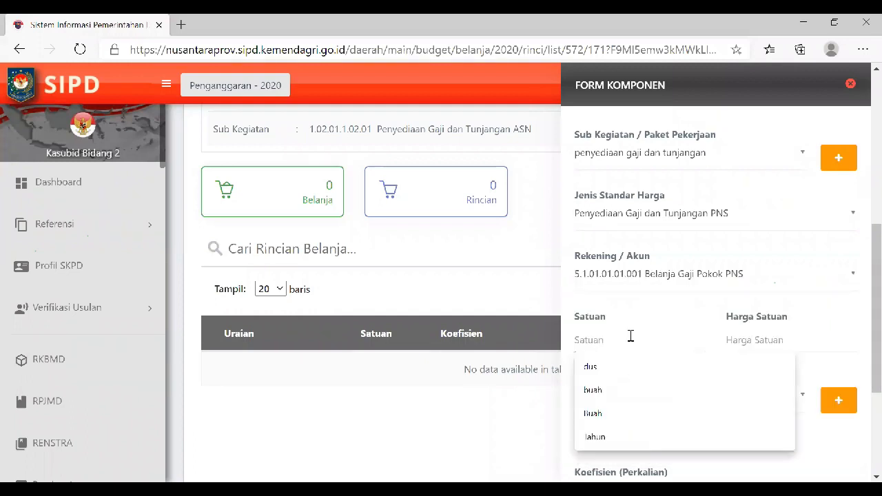
pyautogui.write('Bulan')
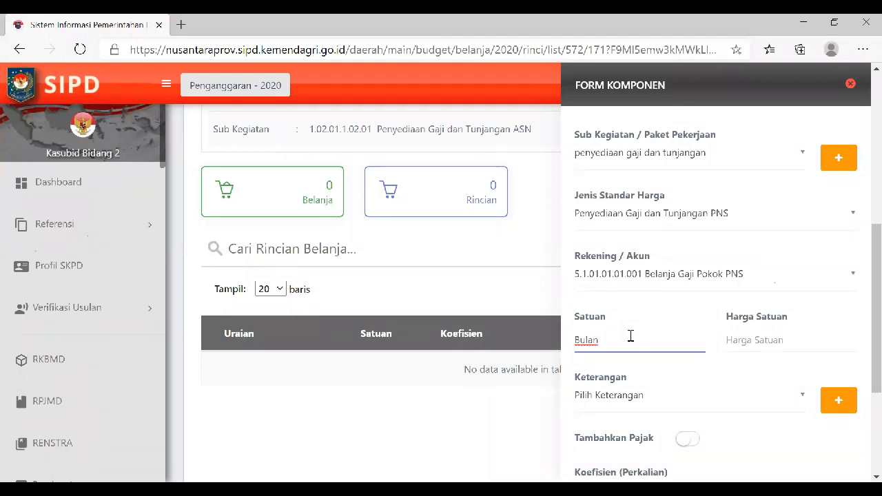
pyautogui.press('Tab')
pyautogui.write('100000')
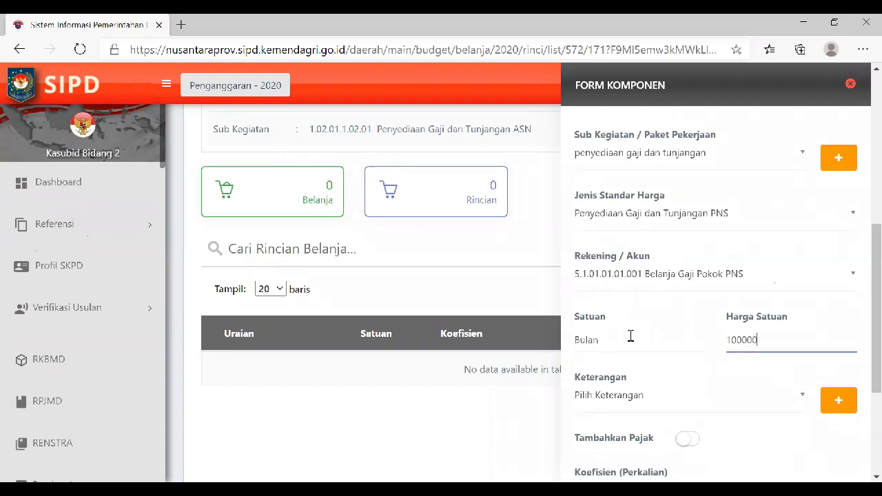
pyautogui.write('000')
pyautogui.scroll(-2, 840, 270)
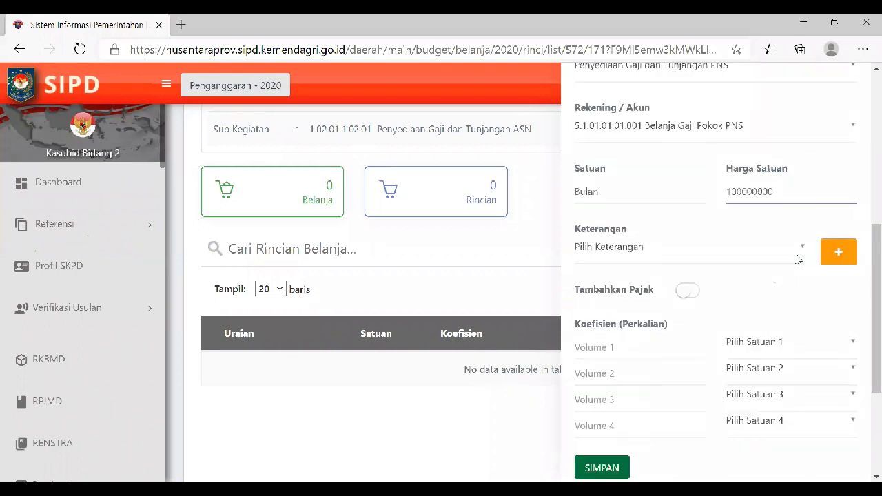
# Close the salary component form without saving it and return to Dinas Kesehatan's sub-activity list
pyautogui.click(596, 348)
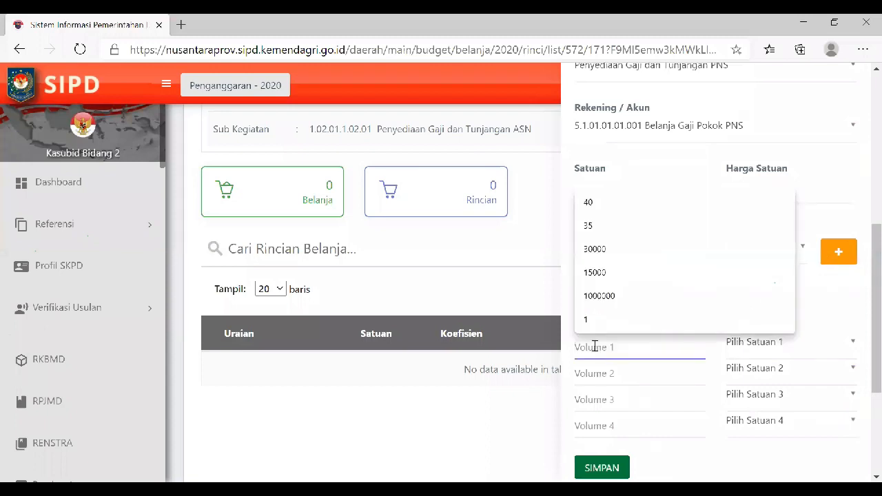
pyautogui.press('Tab')
pyautogui.click(595, 347)
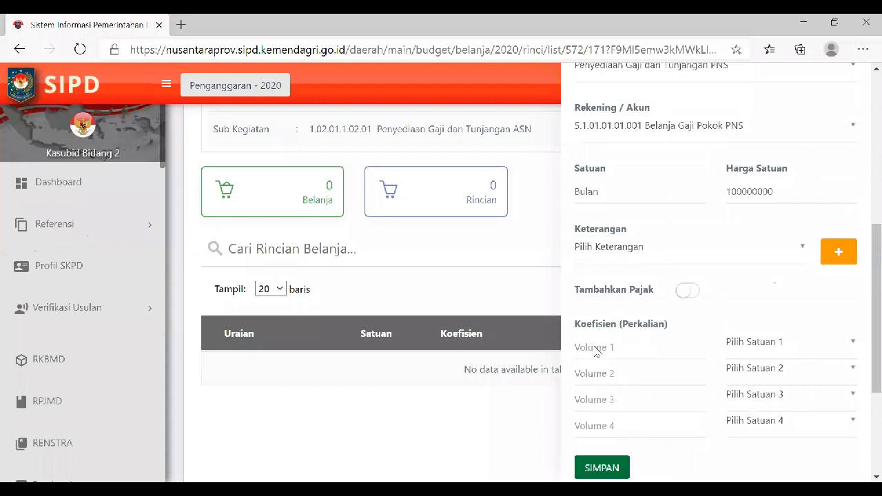
pyautogui.scroll(3, 595, 346)
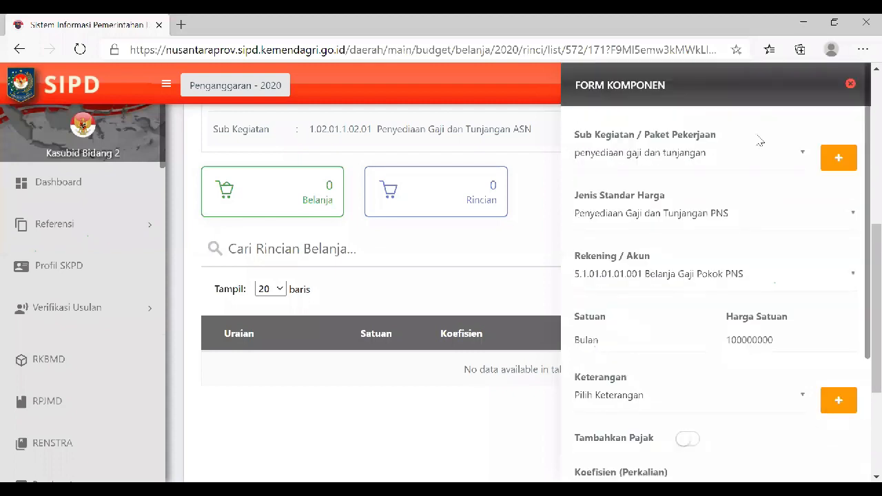
pyautogui.click(853, 86)
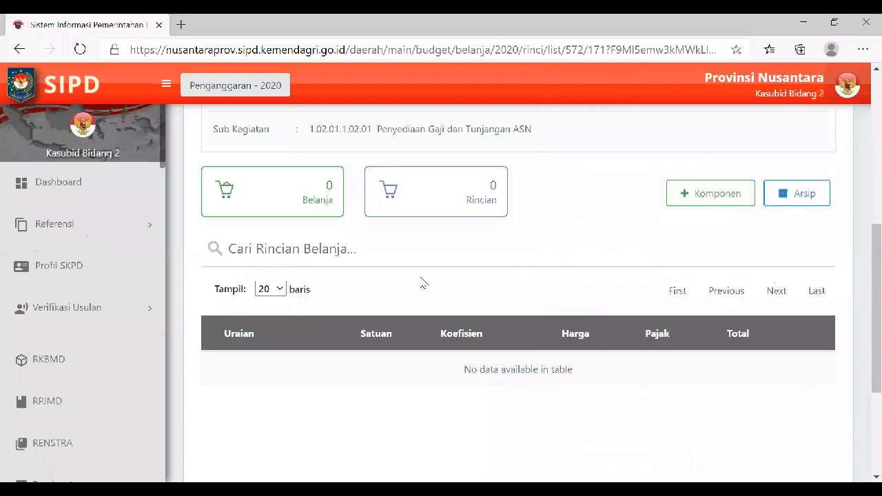
pyautogui.scroll(5, 424, 283)
pyautogui.click(825, 272)
# Examine the Pagu Validasi and Rincian amounts of Dinas Kesehatan's sub-activities
pyautogui.scroll(-3, 419, 283)
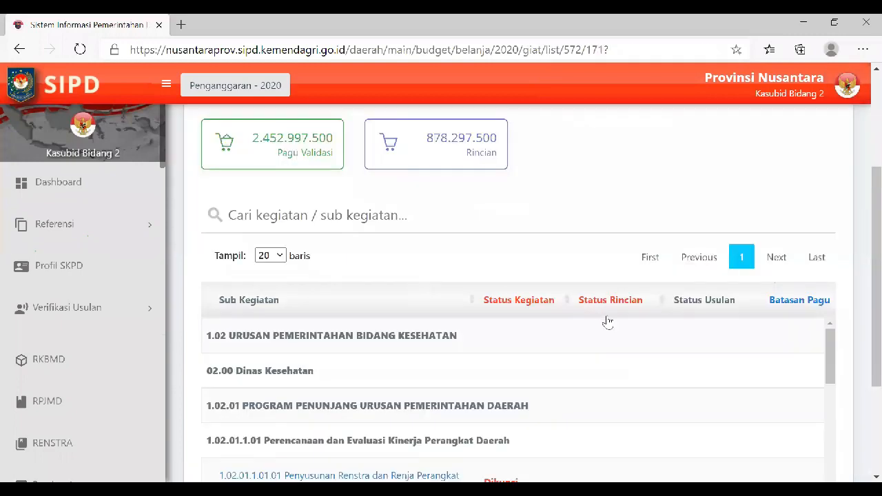
pyautogui.scroll(-2, 607, 321)
pyautogui.hscroll(2, 607, 322)
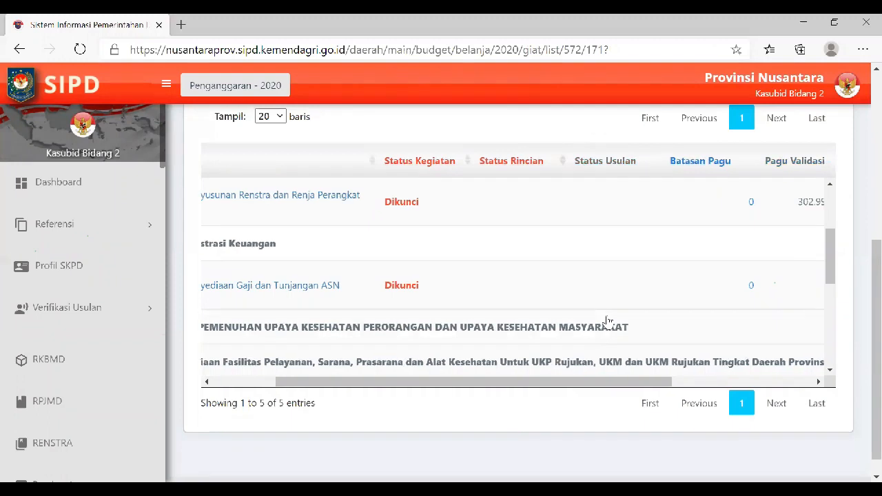
pyautogui.hscroll(3, 607, 322)
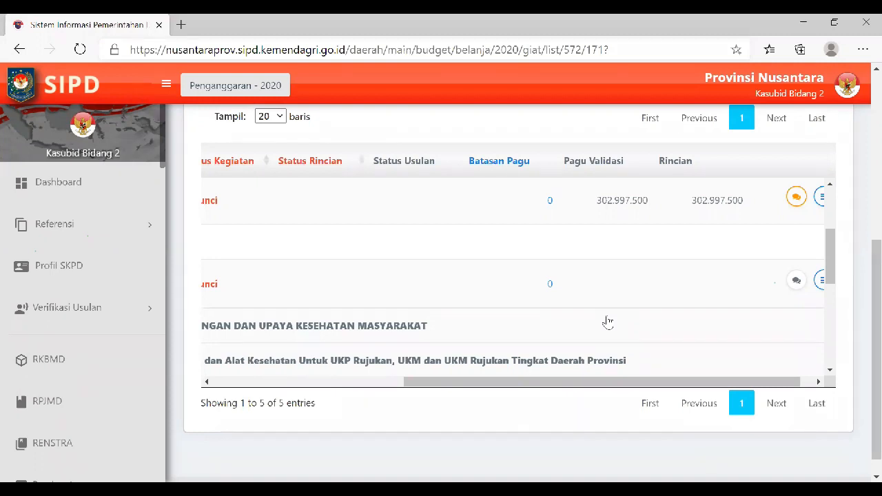
pyautogui.hscroll(1, 608, 322)
pyautogui.scroll(-1, 608, 322)
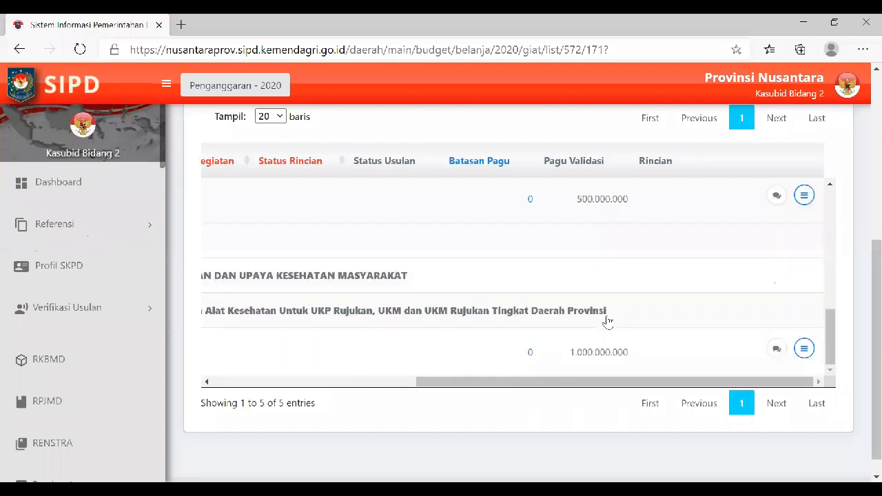
pyautogui.scroll(1, 608, 322)
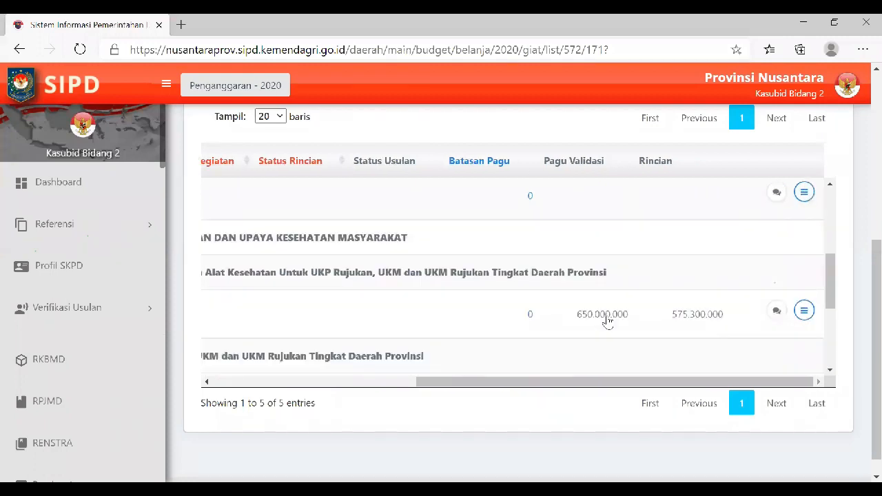
pyautogui.hscroll(-5, 607, 322)
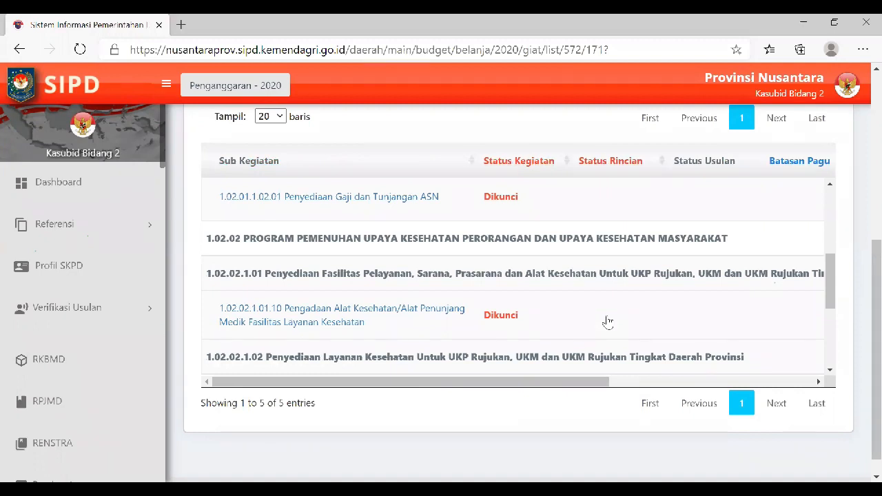
# Open the Detil Rincian of 1.02.01.1.02.01 Penyediaan Gaji dan Tunjangan ASN
pyautogui.hscroll(3, 607, 321)
pyautogui.scroll(1, 608, 322)
pyautogui.hscroll(5, 608, 321)
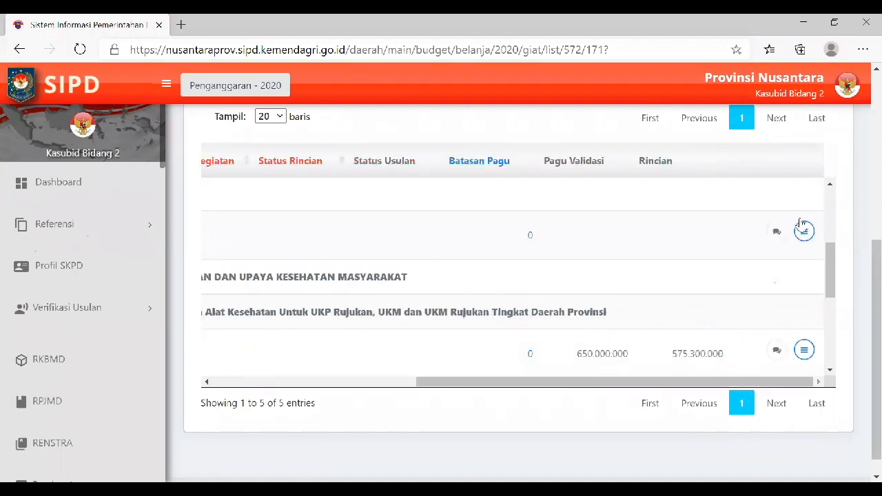
pyautogui.scroll(1, 733, 224)
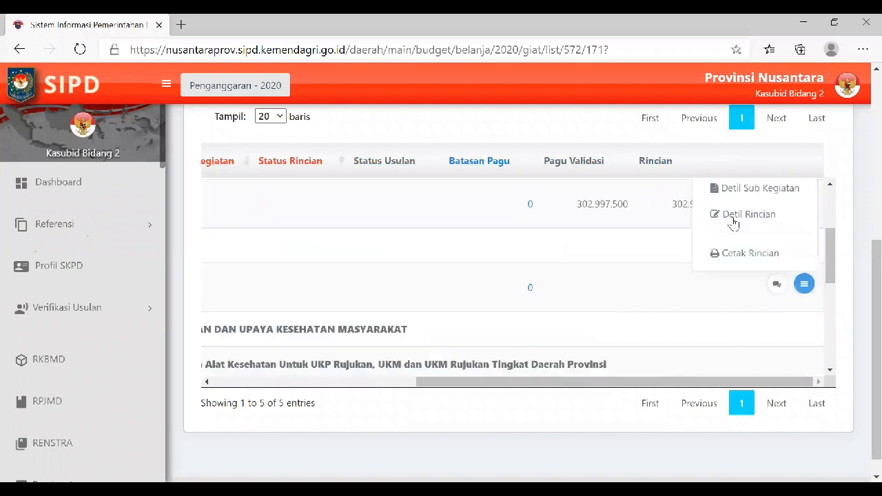
pyautogui.click(733, 216)
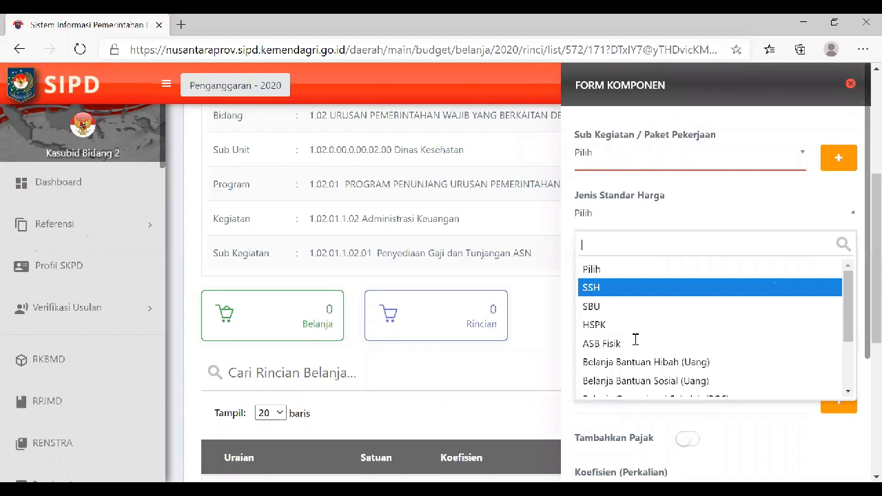
# Set the new component's Jenis Standar Harga to Penyediaan Gaji dan Tunjangan PNS
pyautogui.scroll(-2, 635, 341)
pyautogui.click(635, 337)
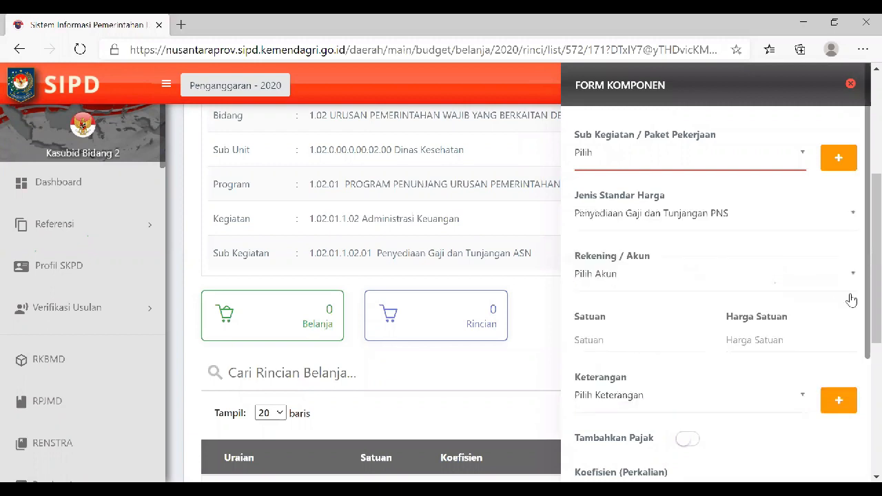
pyautogui.scroll(-2, 852, 300)
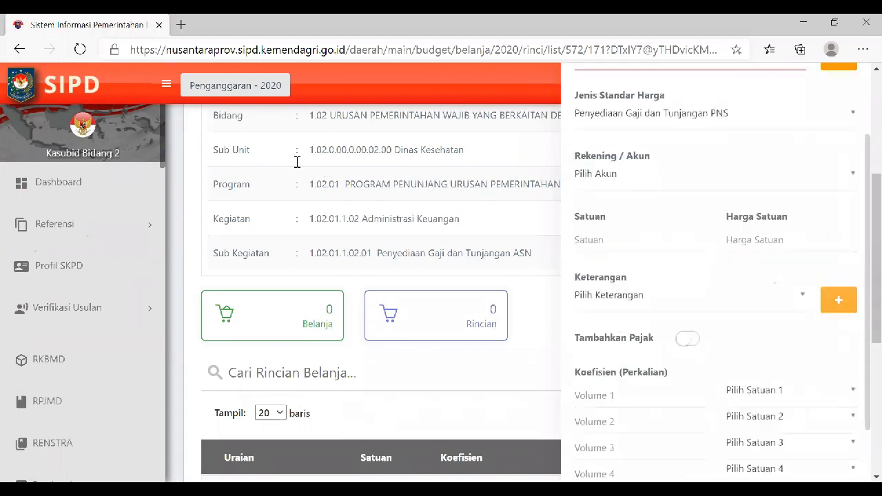
# Try to add a Keterangan to the new component, then abandon it and close the form without saving
pyautogui.write('E')
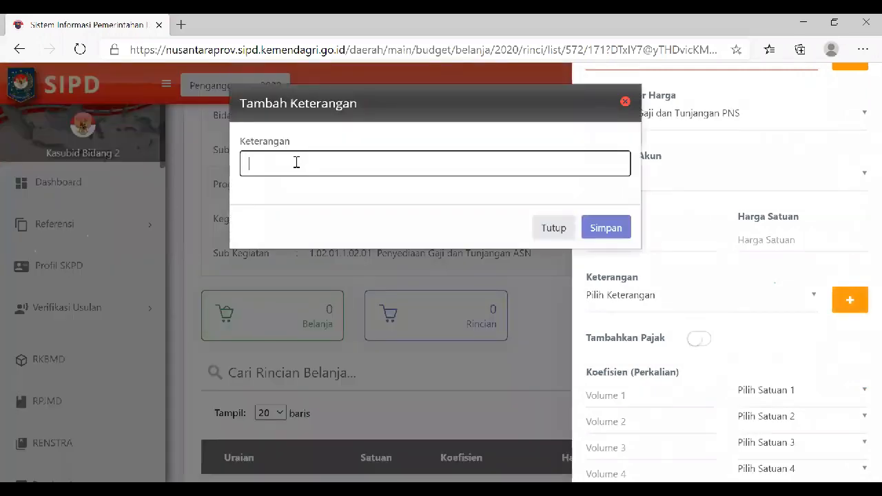
pyautogui.write('Estmia')
pyautogui.press('BackSpace')
pyautogui.press('BackSpace')
pyautogui.press('BackSpace')
pyautogui.press('BackSpace')
pyautogui.click(695, 272)
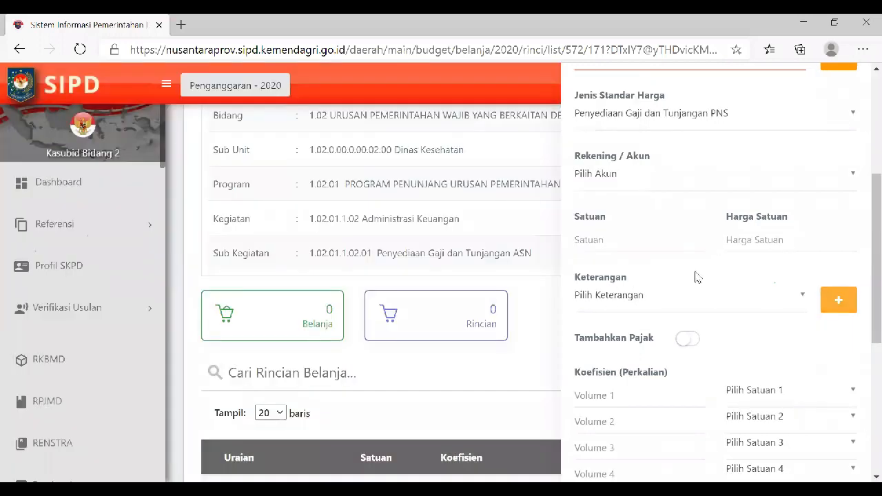
pyautogui.scroll(2, 695, 277)
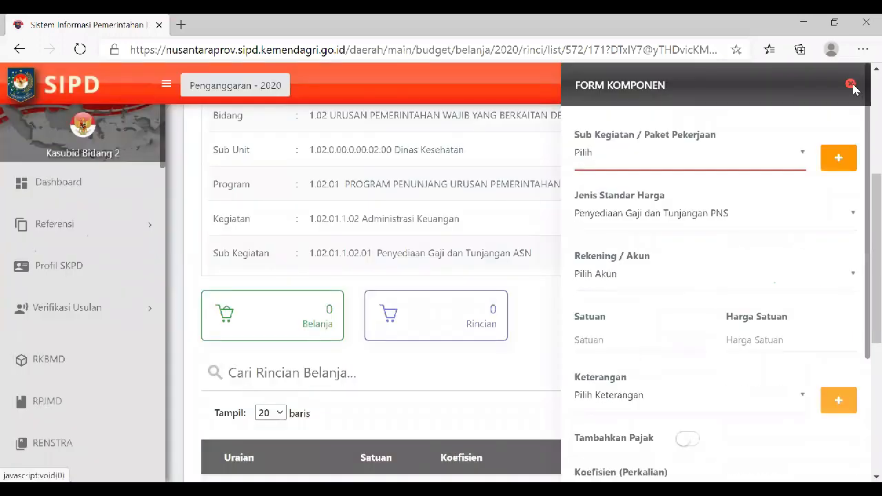
pyautogui.click(509, 157)
# Review the fields of a blank component form from Sub Kegiatan / Paket Pekerjaan to Koefisien, then close it
pyautogui.scroll(-1, 719, 287)
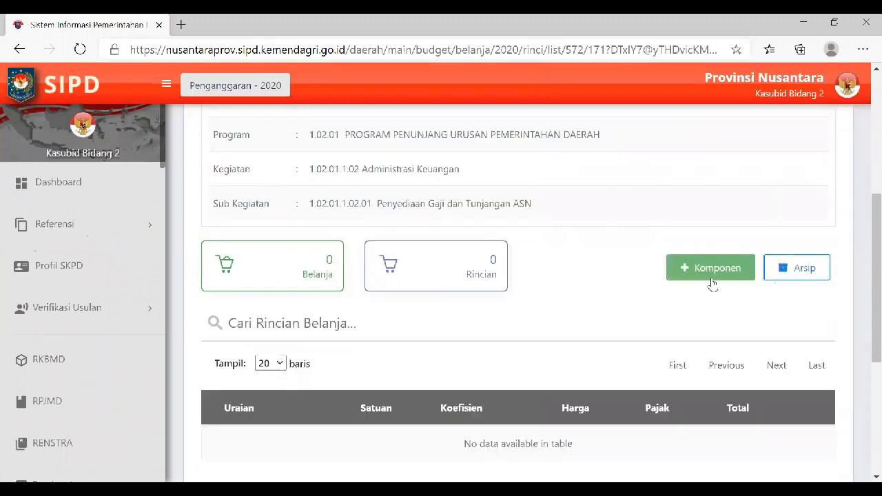
pyautogui.click(711, 280)
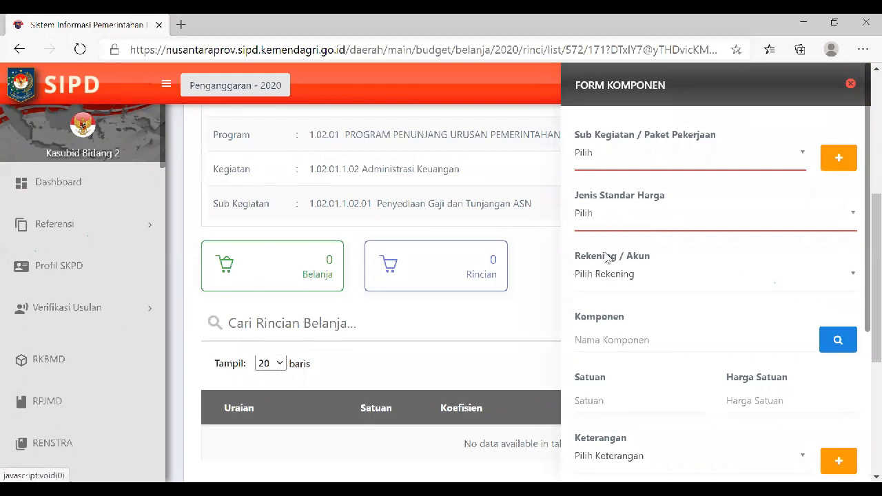
pyautogui.scroll(-4, 620, 254)
pyautogui.click(629, 219)
pyautogui.click(645, 163)
pyautogui.scroll(1, 598, 143)
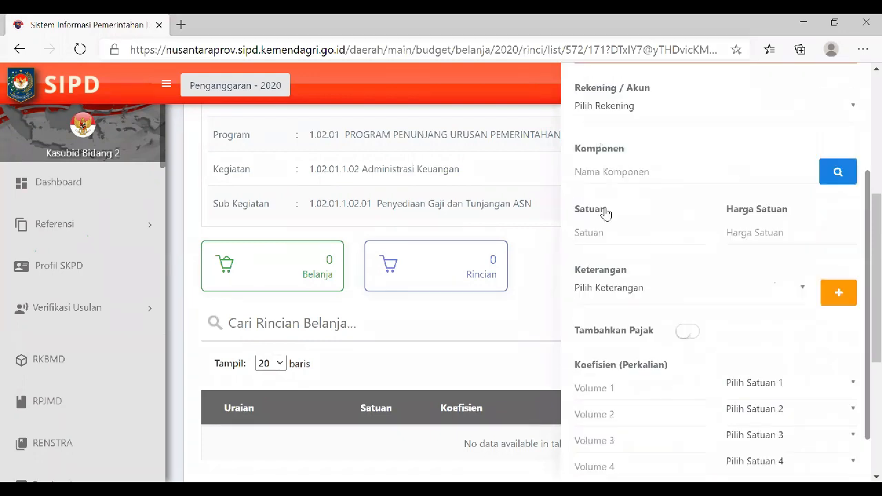
pyautogui.scroll(3, 606, 213)
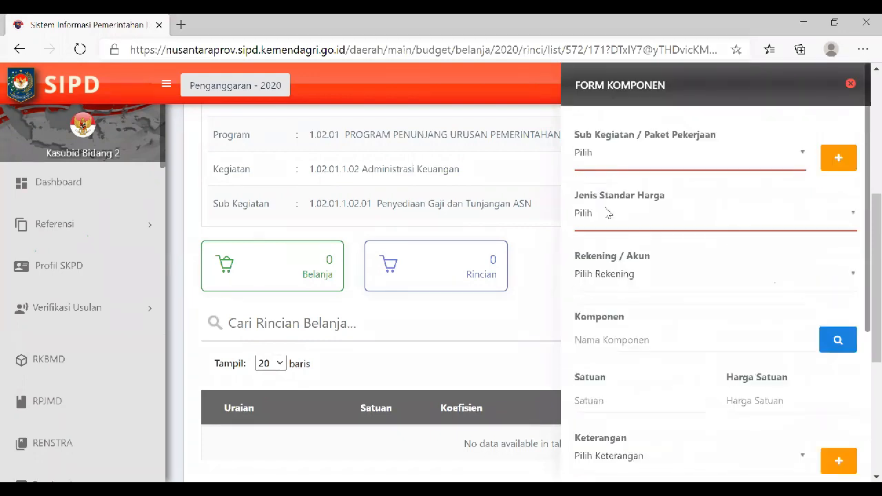
pyautogui.click(851, 84)
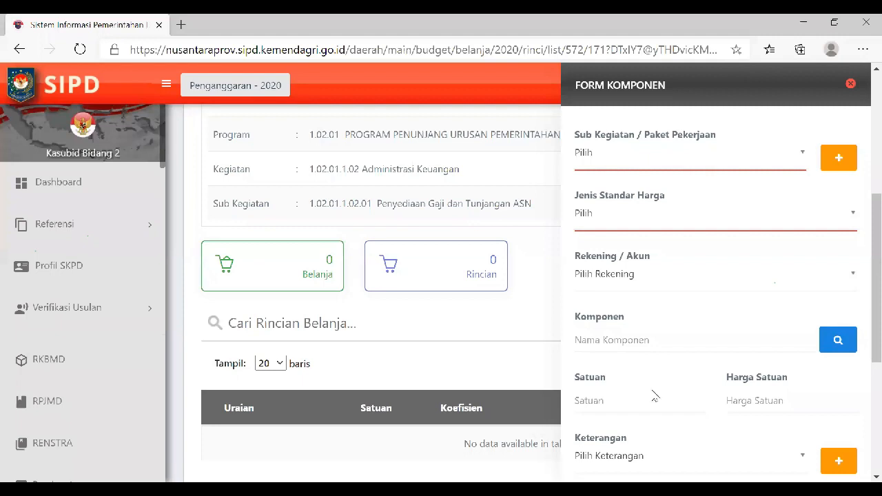
pyautogui.scroll(-1, 655, 395)
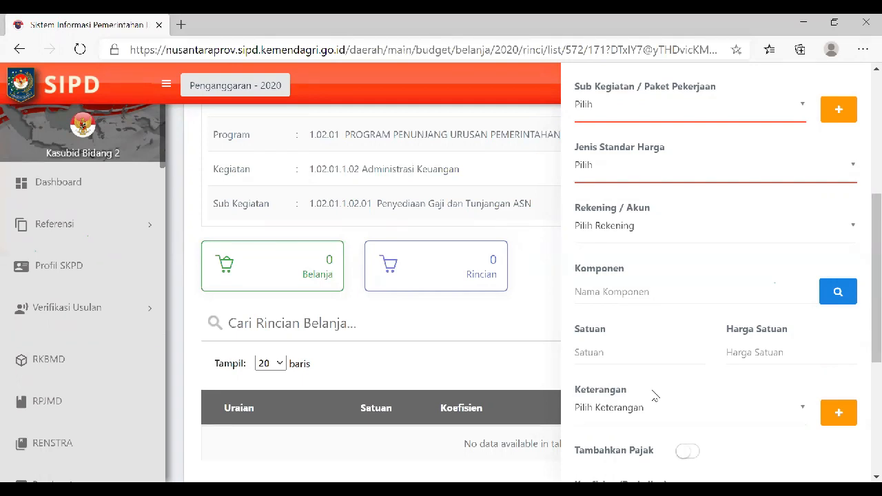
pyautogui.scroll(1, 691, 270)
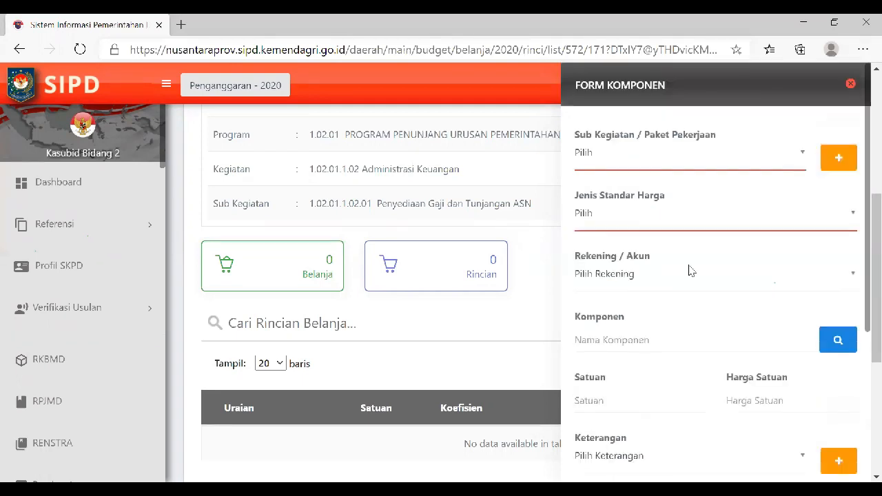
pyautogui.click(851, 85)
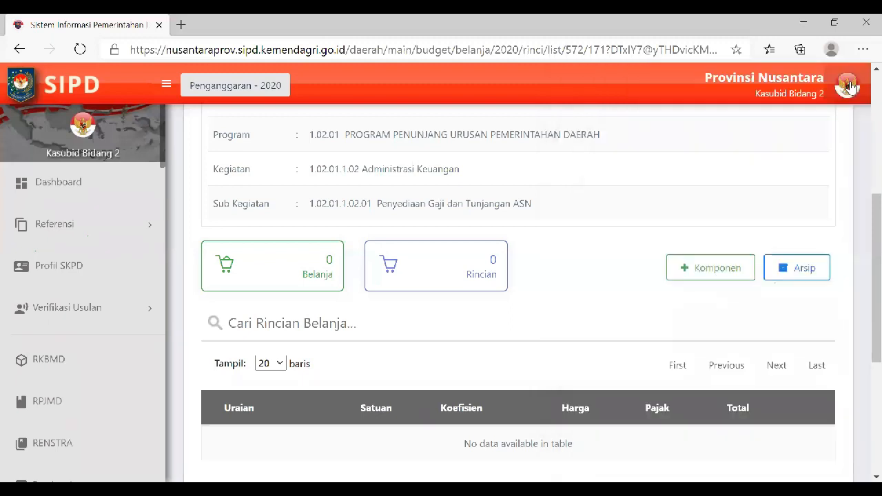
# Return to Dinas Kesehatan's sub-activity list and compare each sub-activity's Pagu Validasi with its Rincian
pyautogui.scroll(3, 570, 256)
pyautogui.click(825, 170)
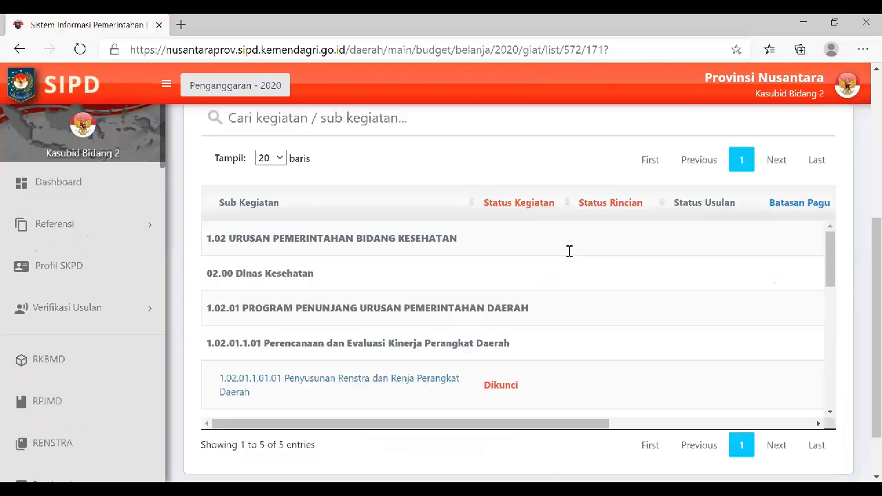
pyautogui.scroll(2, 424, 228)
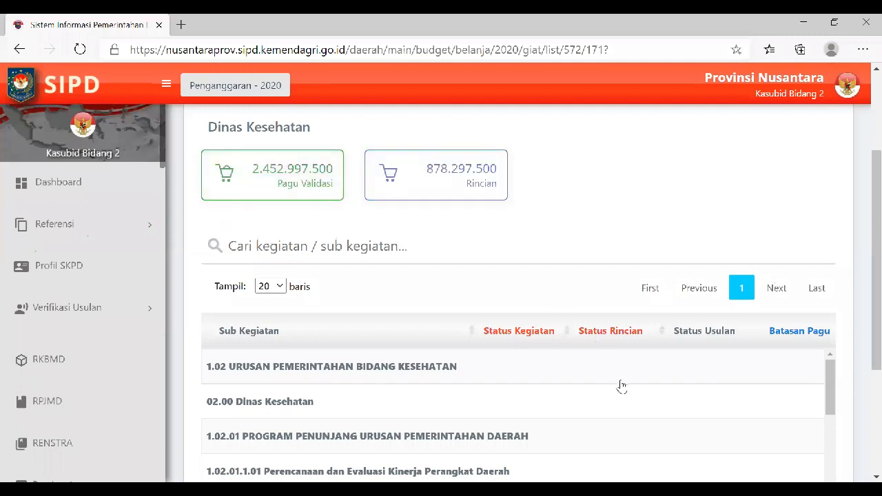
pyautogui.scroll(-2, 621, 386)
pyautogui.scroll(-3, 596, 291)
pyautogui.hscroll(3, 596, 291)
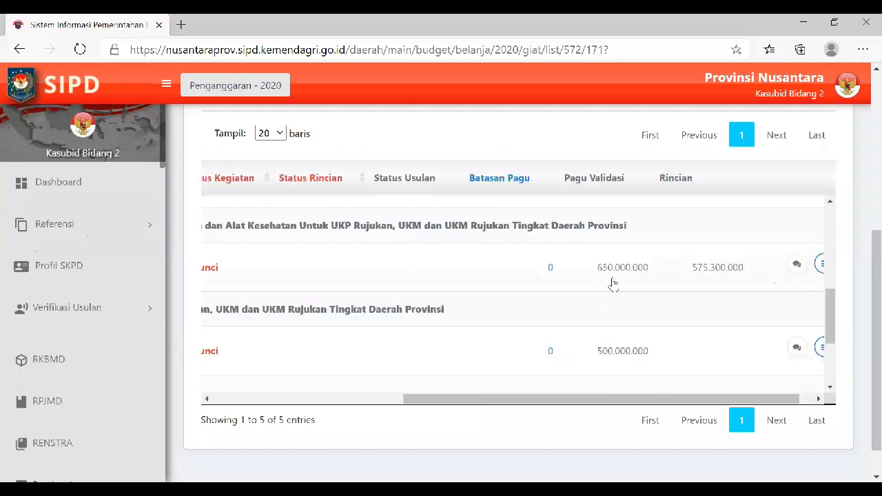
pyautogui.hscroll(-3, 611, 286)
pyautogui.hscroll(3, 721, 286)
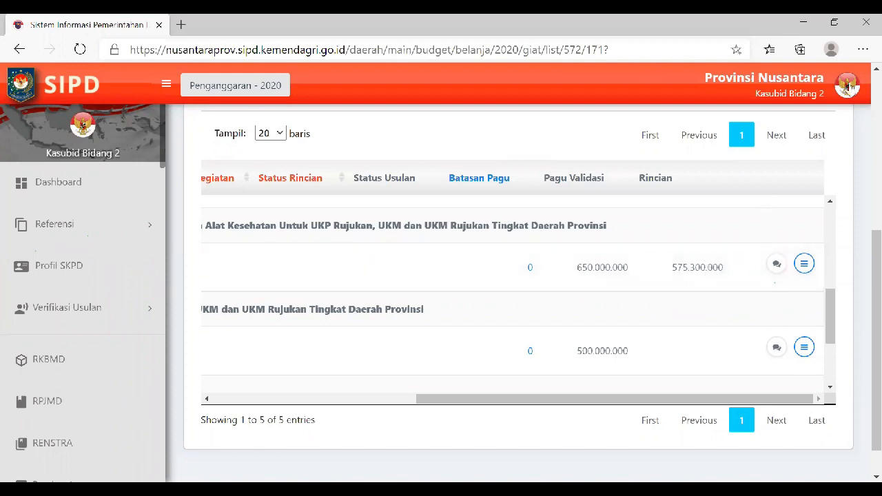
# Log out of the Kasubid Bidang 2 account
pyautogui.click(827, 100)
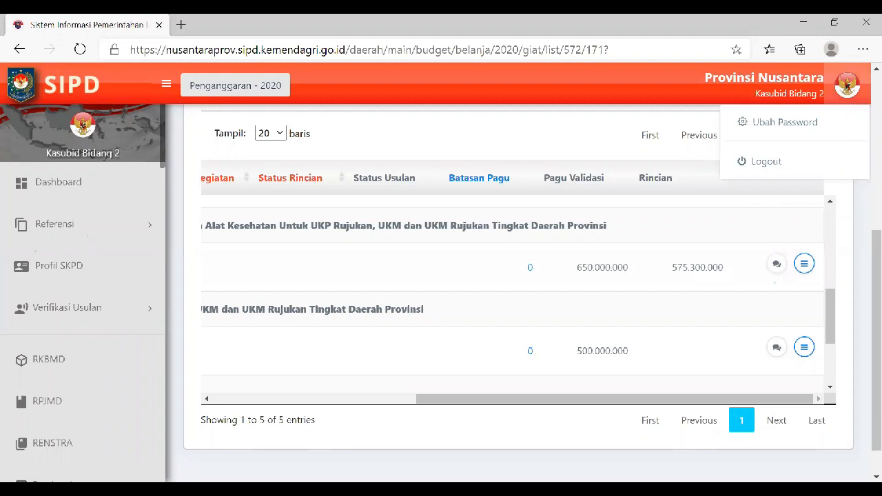
pyautogui.hotkey('alt', 'Tab')
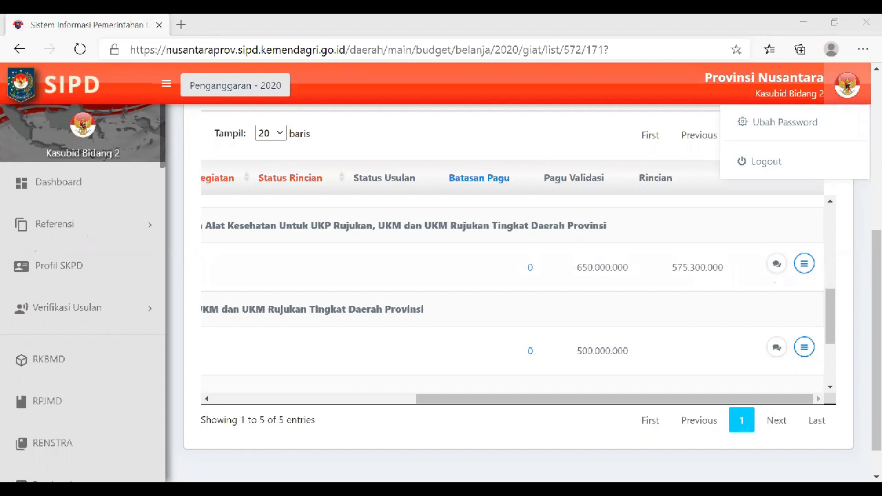
pyautogui.hotkey('alt', 'Tab')
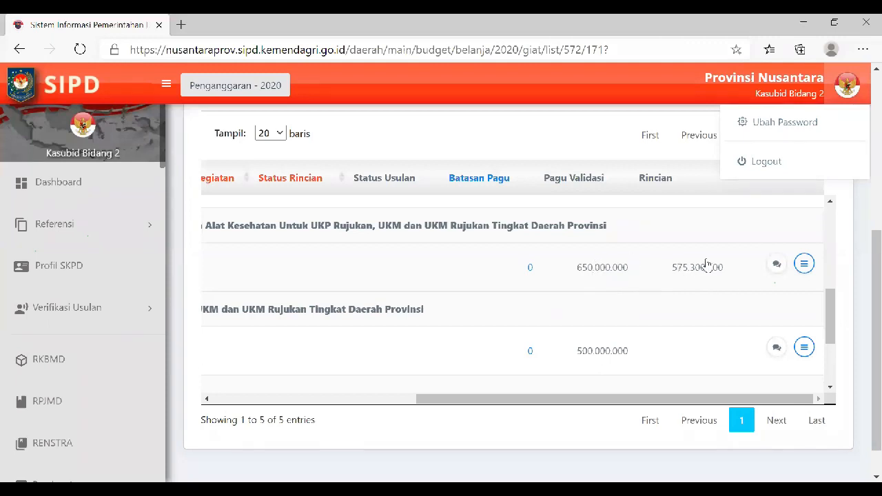
pyautogui.scroll(1, 706, 265)
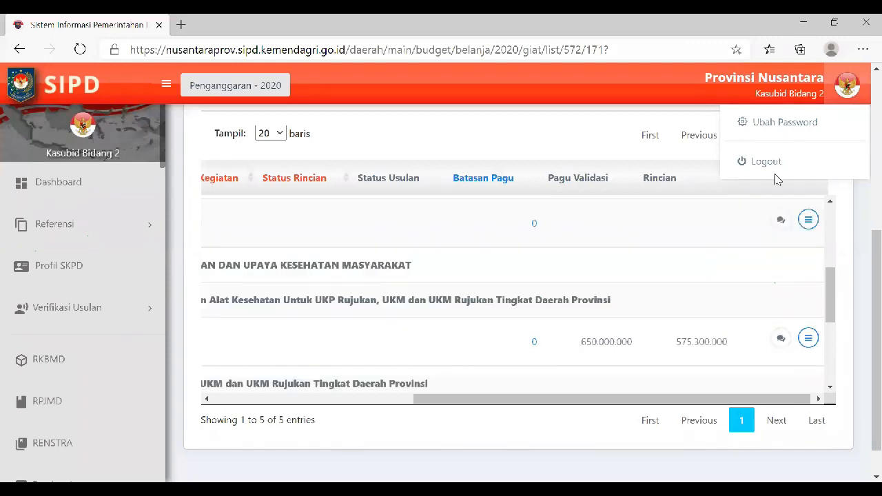
pyautogui.scroll(4, 775, 178)
pyautogui.scroll(1, 776, 178)
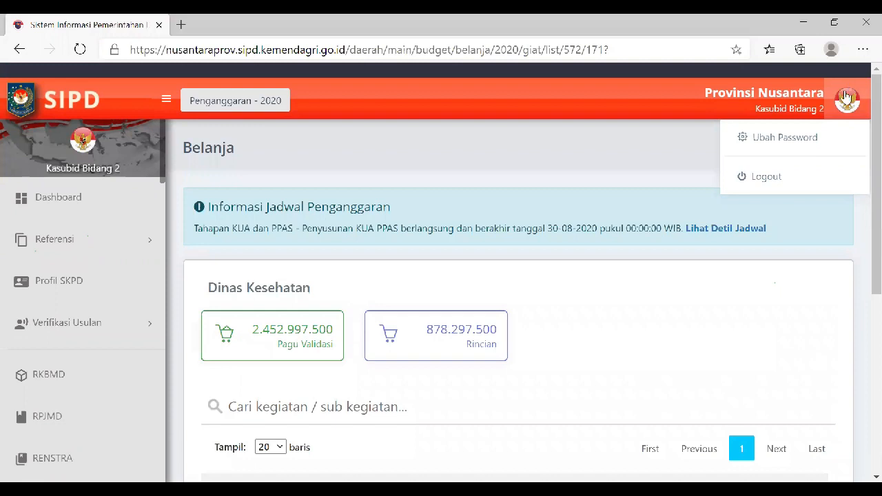
pyautogui.click(846, 96)
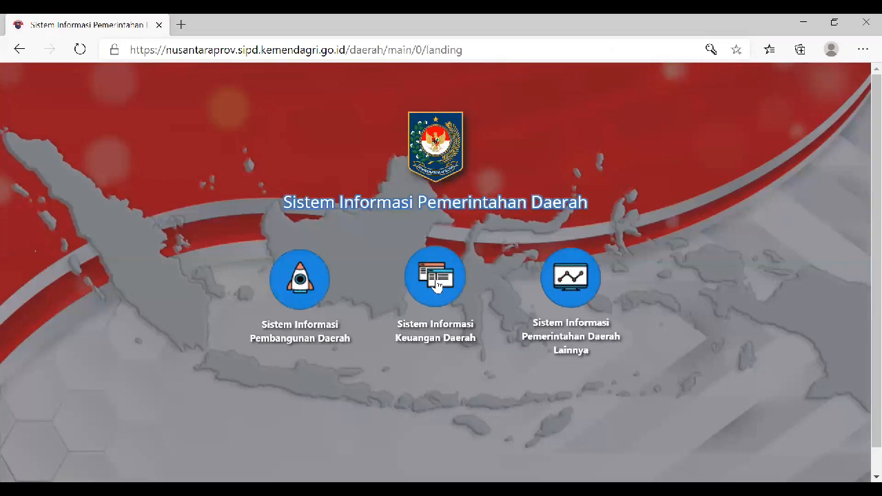
# Sign in to Sistem Informasi Keuangan Daerah with the Kepala Dinas Kesehatan's user number and password, decline saving the password, and open year 2020
pyautogui.click(436, 286)
pyautogui.hotkey('ctrl', 'v')
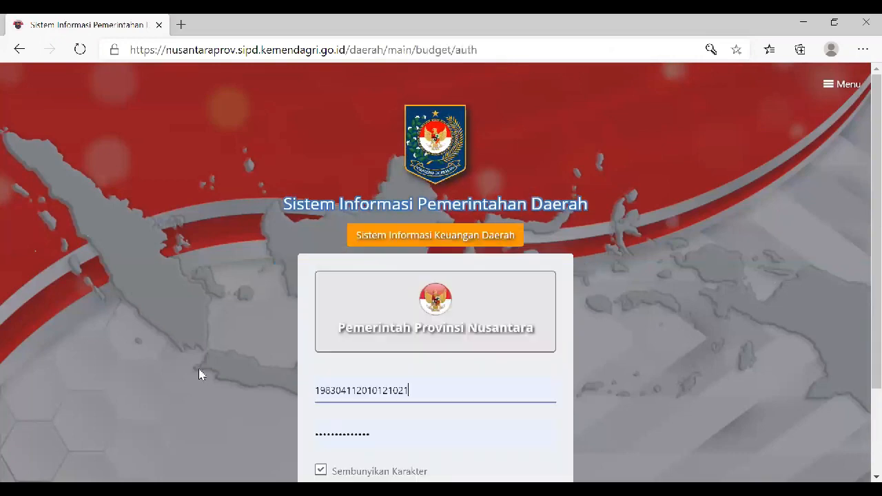
pyautogui.press('Tab')
pyautogui.write('•••••••••••••')
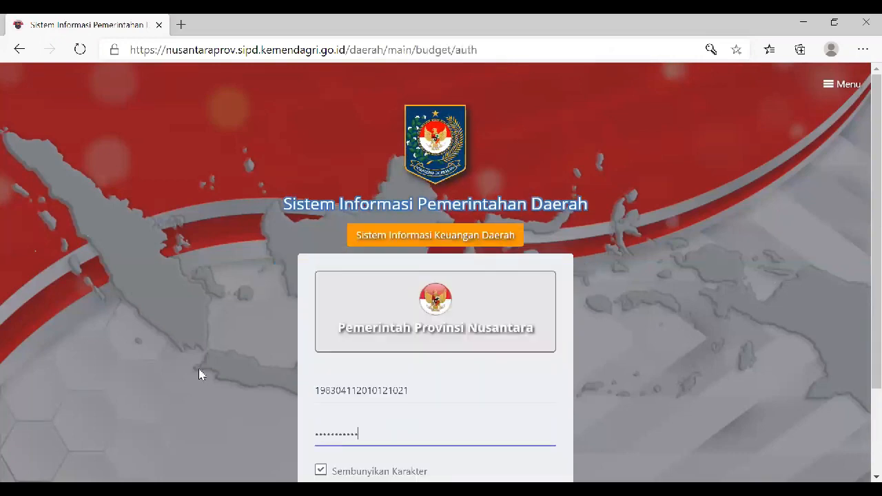
pyautogui.press('Return')
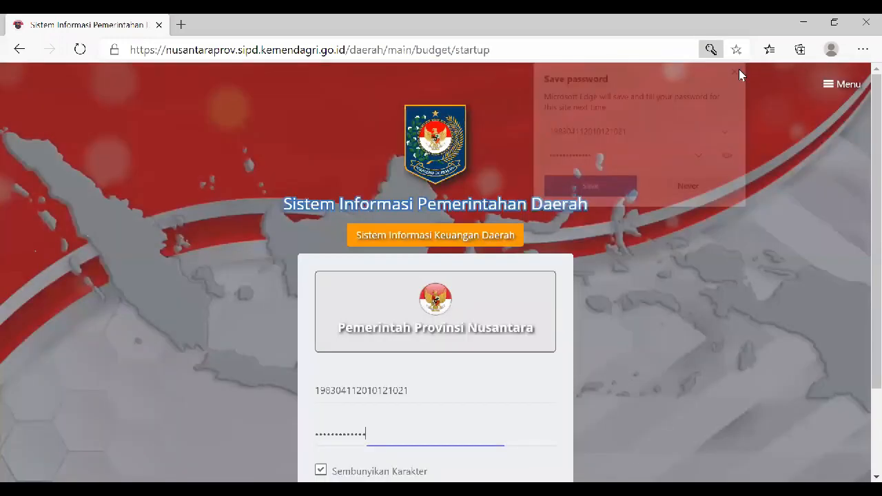
pyautogui.click(739, 72)
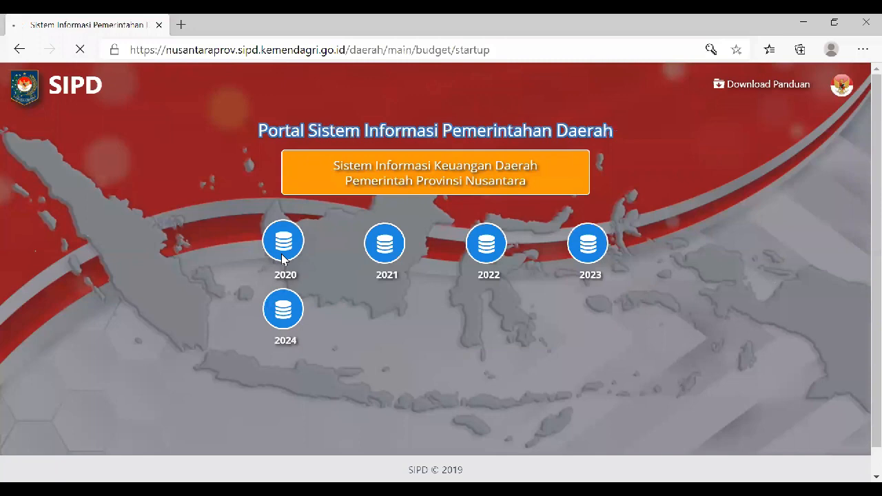
pyautogui.click(282, 242)
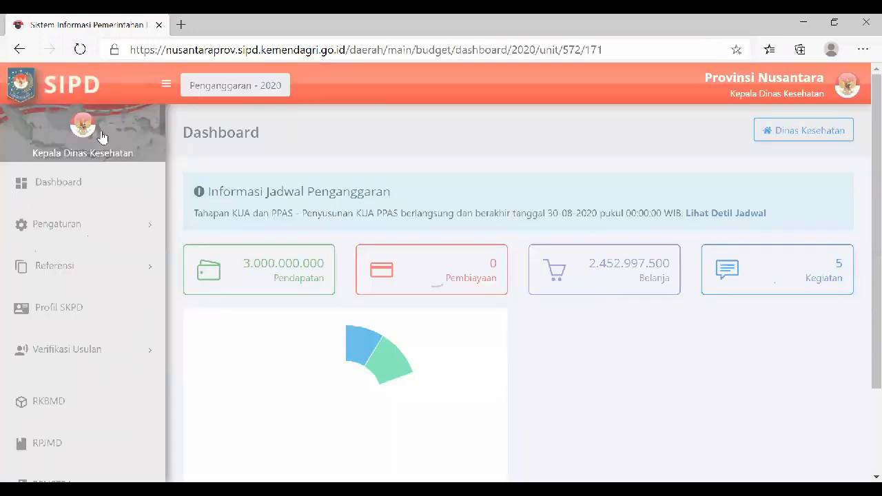
# Open Dinas Kesehatan's sub-activity spending list under Kegiatan / Sub Kegiatan
pyautogui.scroll(-4, 71, 183)
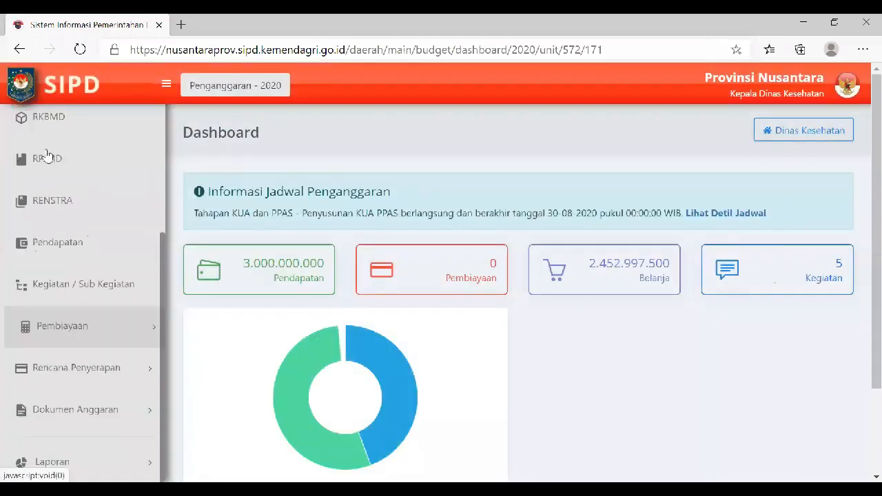
pyautogui.scroll(5, 74, 124)
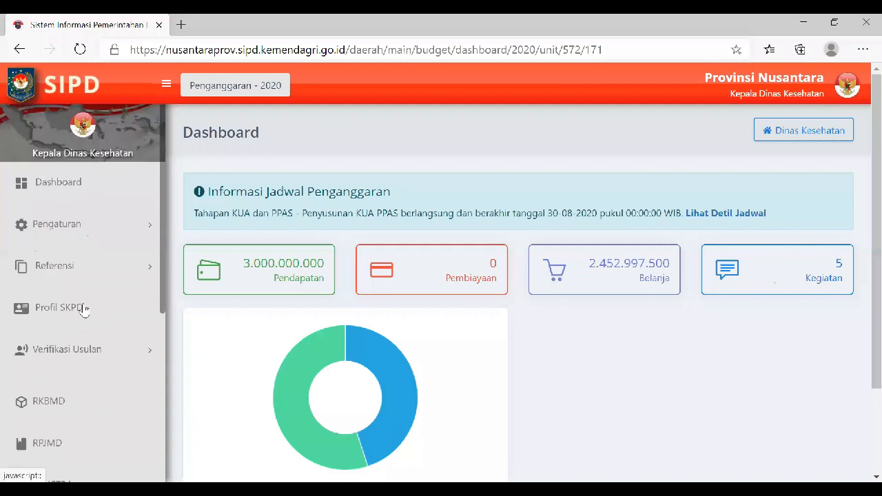
pyautogui.scroll(-1, 82, 310)
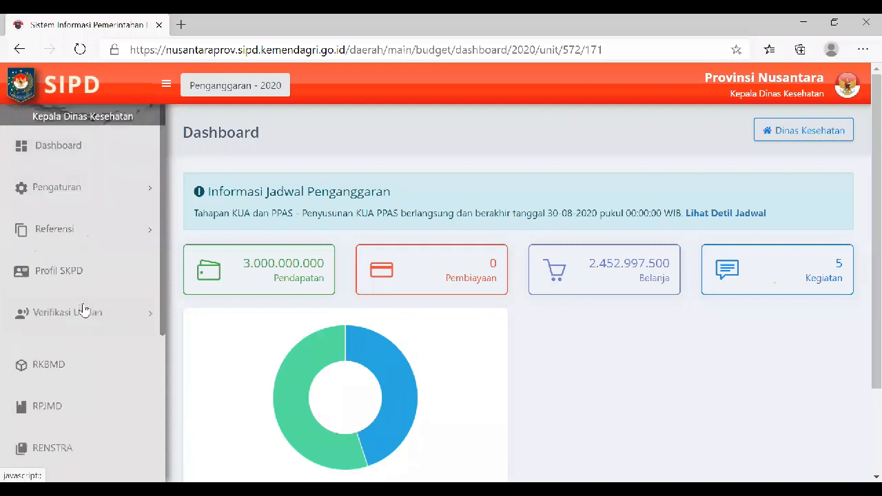
pyautogui.scroll(-2, 83, 310)
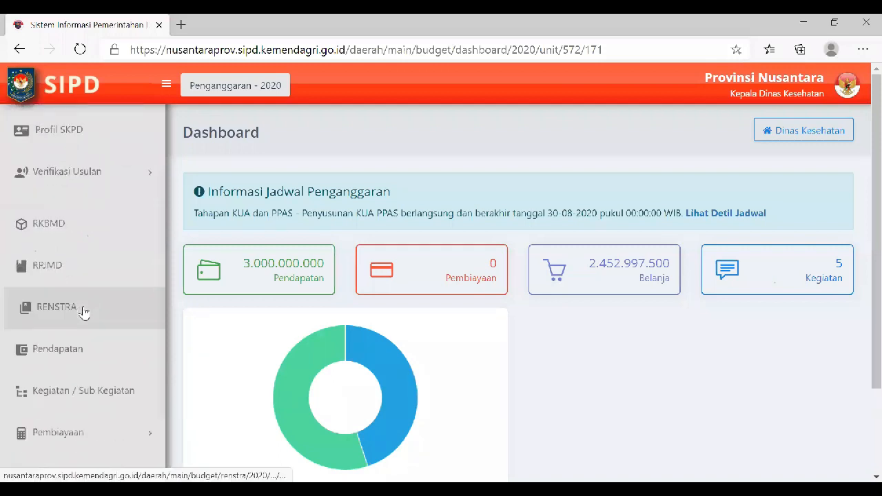
pyautogui.click(83, 308)
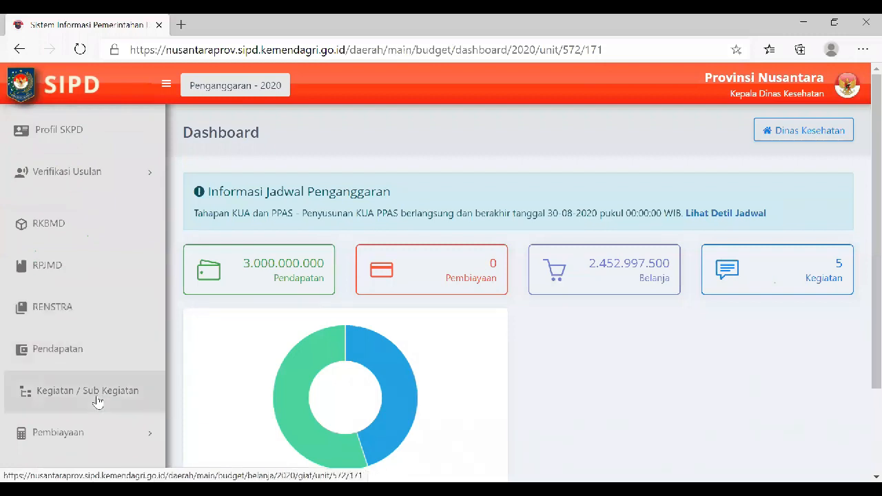
pyautogui.click(97, 401)
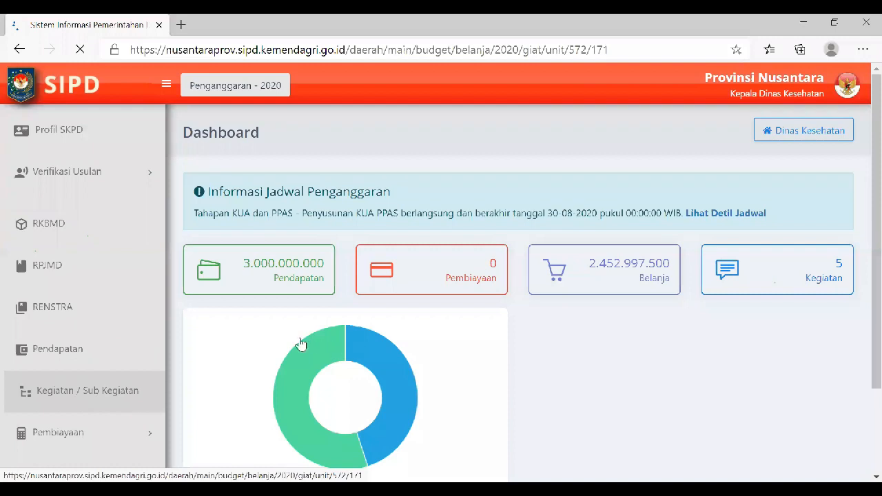
pyautogui.scroll(-2, 575, 348)
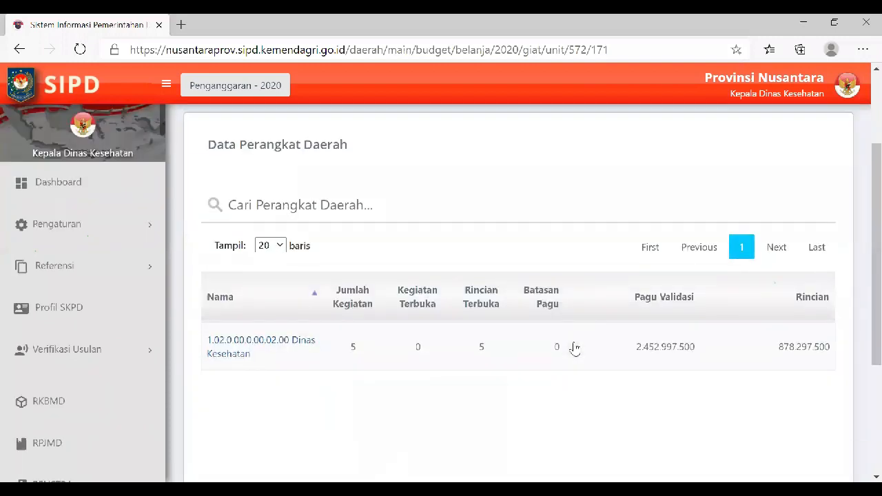
pyautogui.click(575, 348)
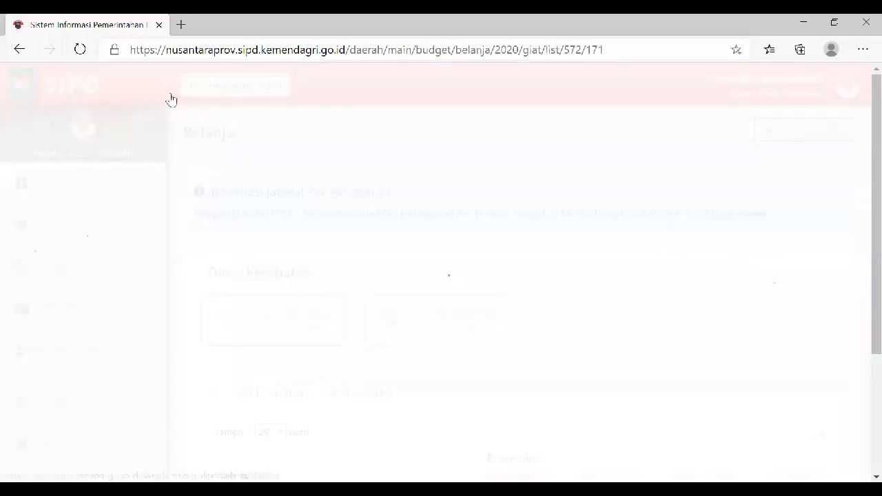
# Validate the Pagu of the Pengadaan Alat Kesehatan/Alat Penunjang sub-activity at 575.300.000, in line with its Rincian
pyautogui.scroll(-3, 609, 313)
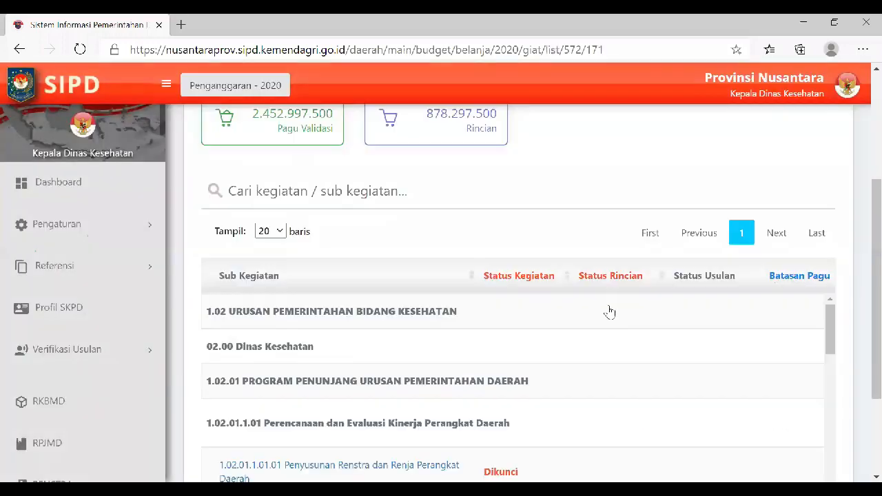
pyautogui.hscroll(2, 610, 311)
pyautogui.scroll(-3, 611, 310)
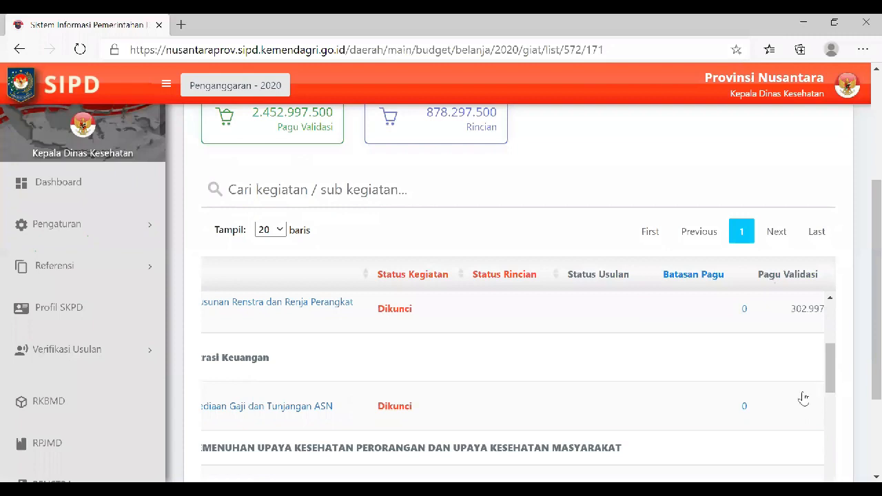
pyautogui.hotkey('ctrl', '-')
pyautogui.scroll(2, 811, 398)
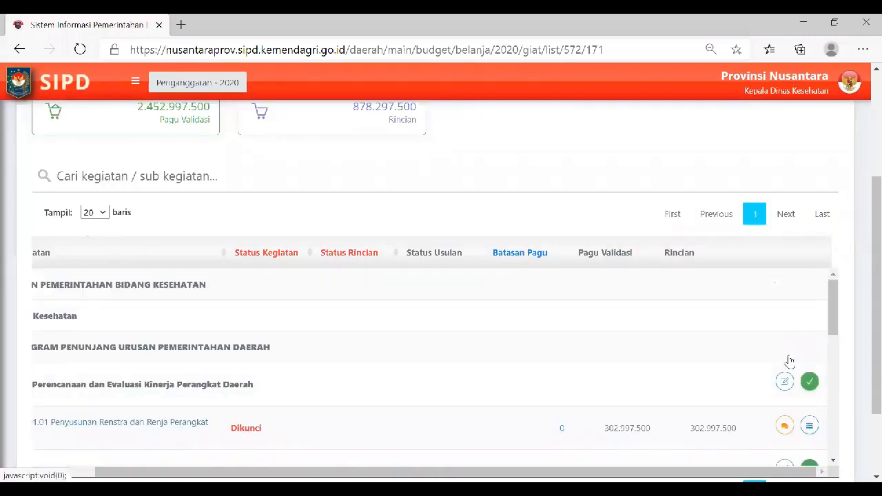
pyautogui.scroll(-1, 789, 361)
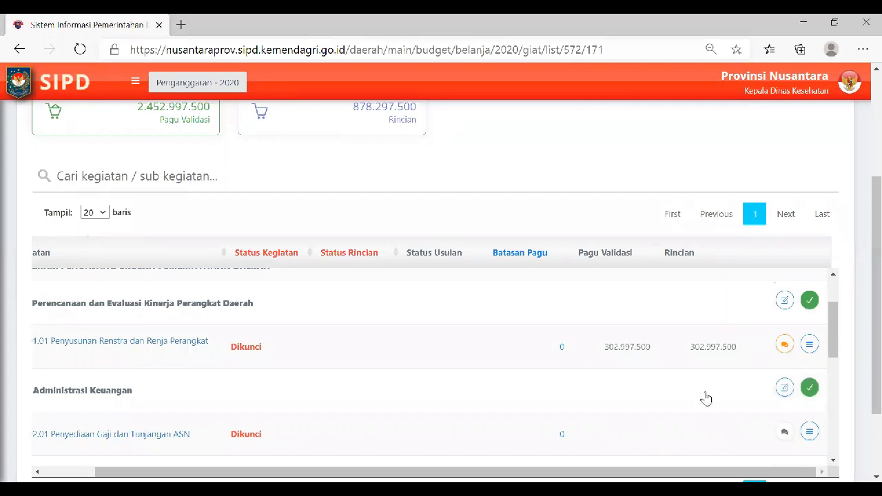
pyautogui.scroll(-1, 707, 398)
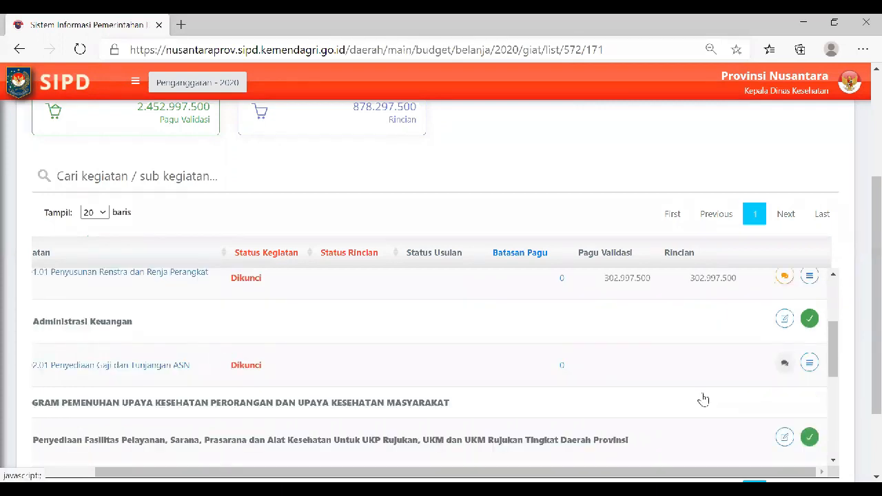
pyautogui.scroll(-2, 591, 347)
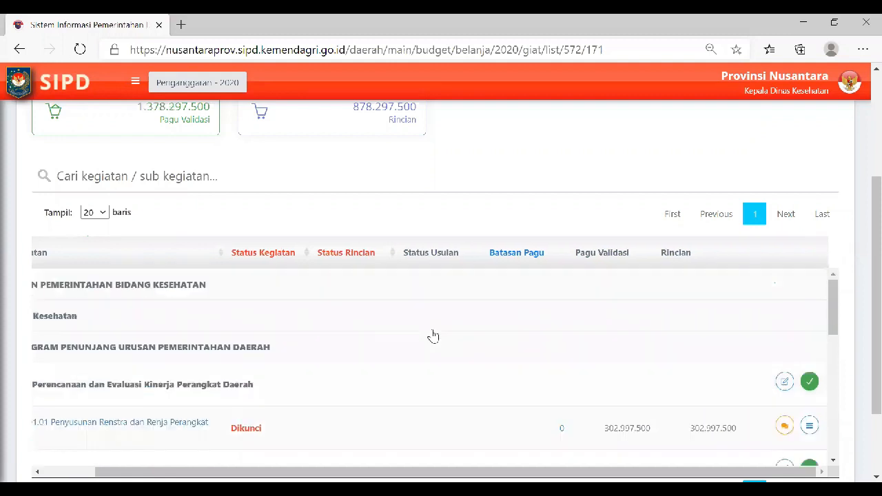
# Compare Pagu Validasi with Rincian for the Pengadaan Alat Kesehatan and Pengelolaan Pelayanan Kesehatan Ibu sub-activities
pyautogui.scroll(-5, 557, 384)
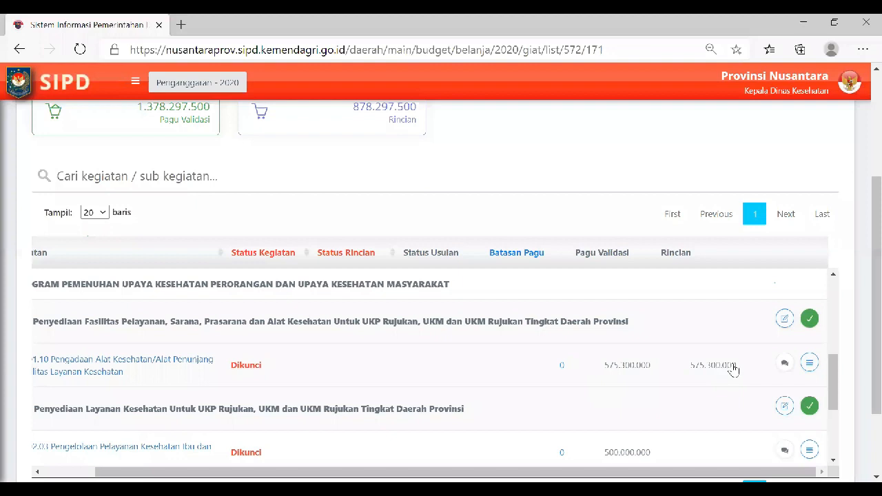
pyautogui.scroll(-1, 734, 369)
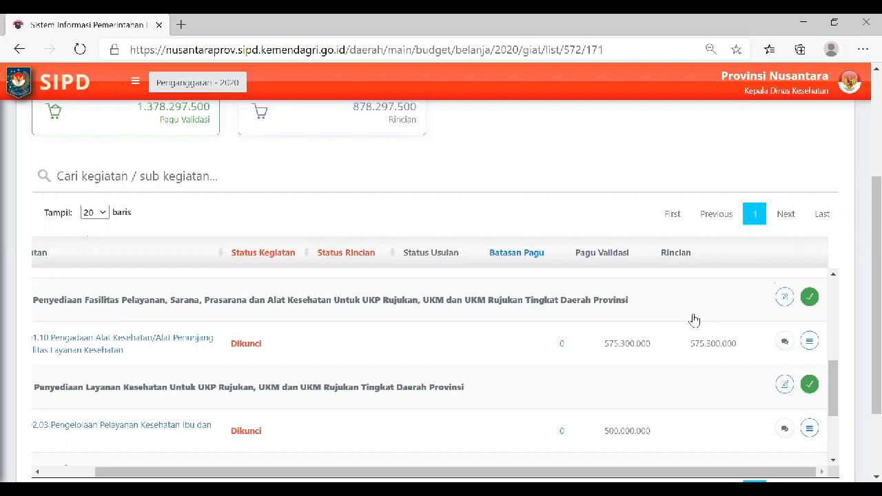
pyautogui.scroll(-1, 694, 319)
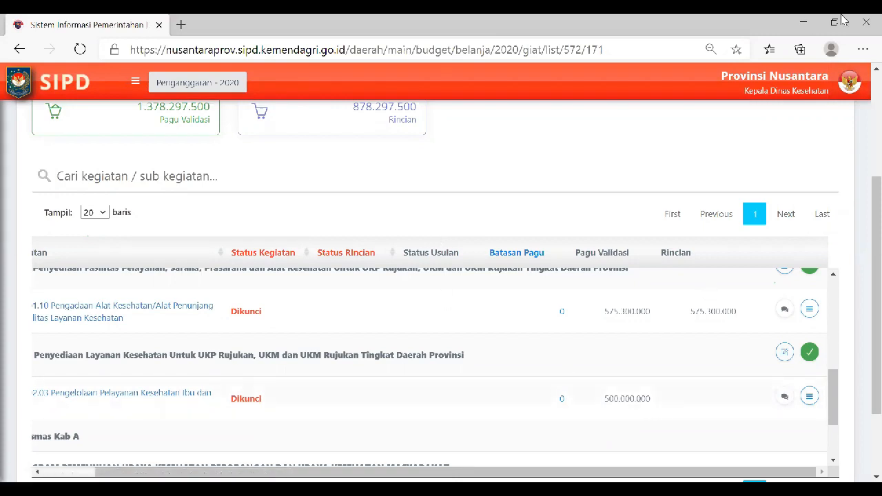
# Log out of the Kepala Dinas Kesehatan account and try to sign in as tapd.perencanaan with the account password
pyautogui.click(837, 73)
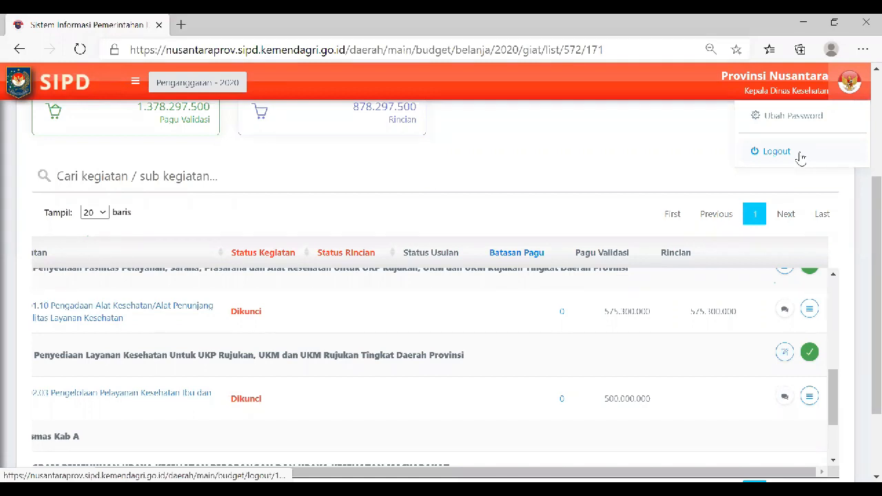
pyautogui.click(757, 152)
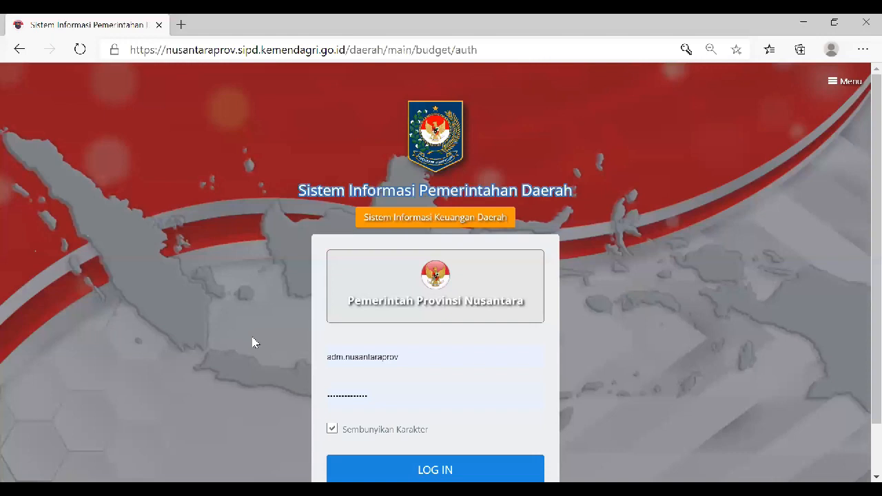
pyautogui.hotkey('ctrl', 'a')
pyautogui.write('tapd.perenc')
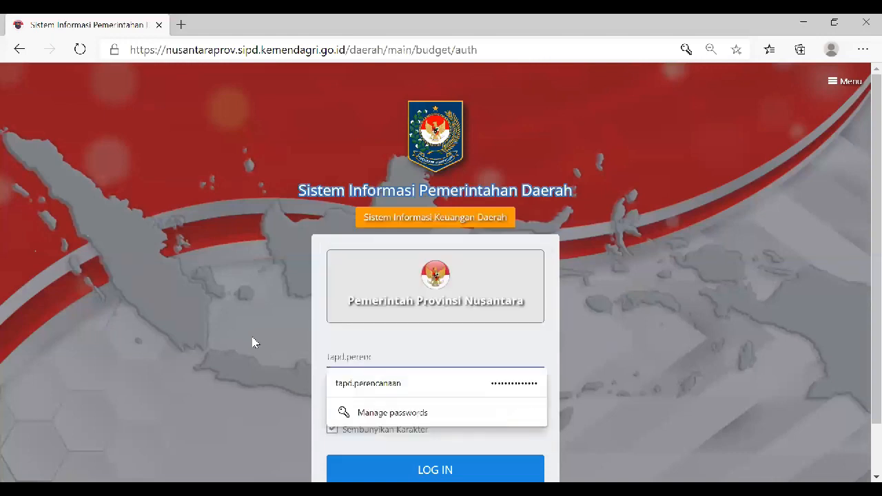
pyautogui.write('anaan')
pyautogui.press('Tab')
pyautogui.write('************')
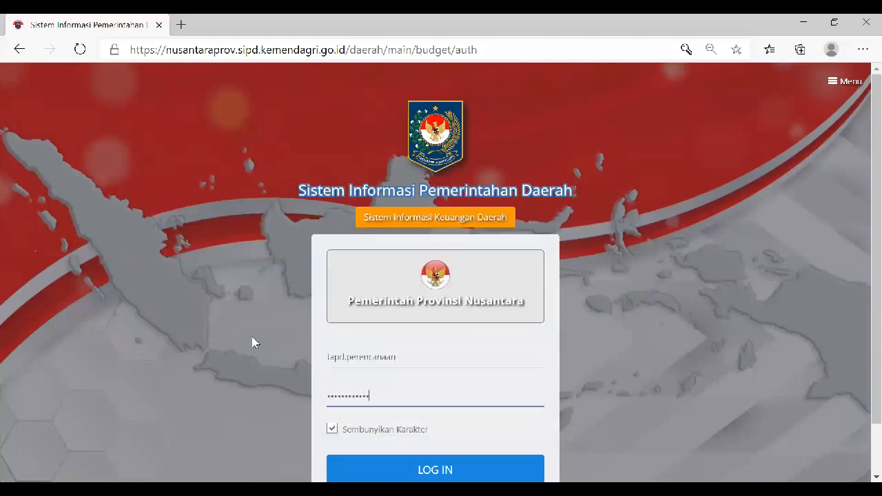
pyautogui.write('*')
pyautogui.press('Return')
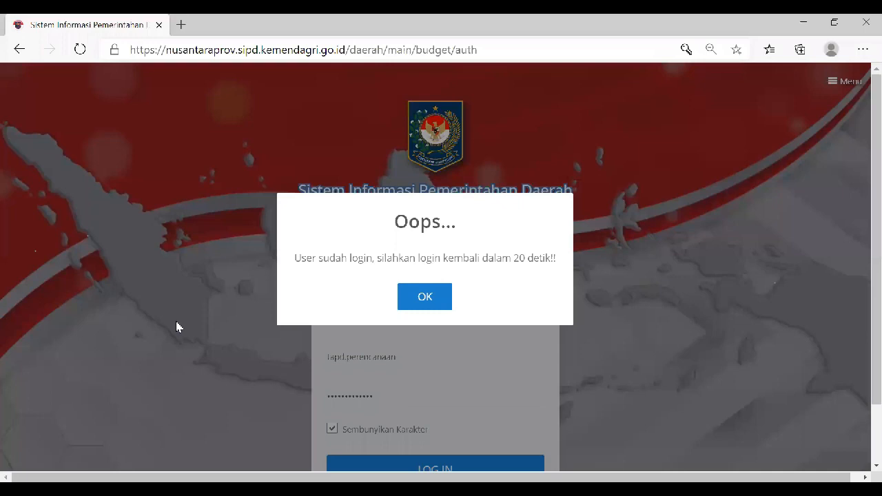
# Dismiss the login notice and sign in again as tapd.perencanaan with the account password
pyautogui.press('Return')
pyautogui.write('tapd.perencanaan')
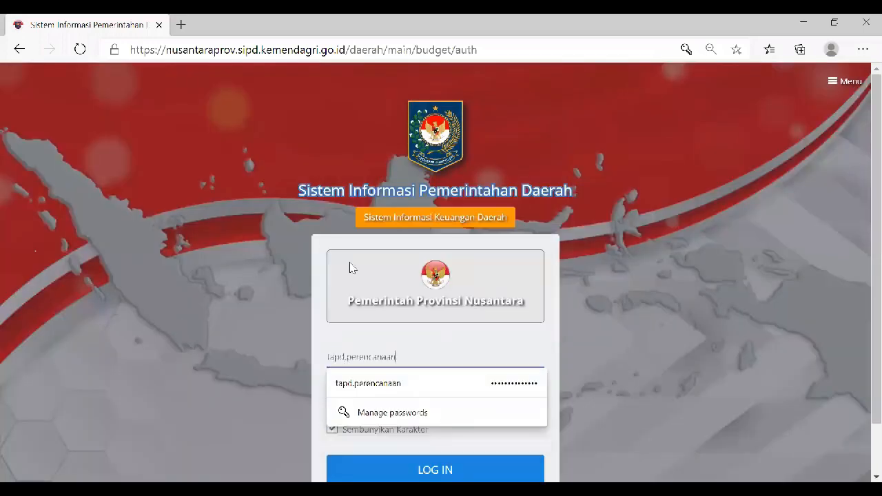
pyautogui.press('Tab')
pyautogui.write('•••••••••••••')
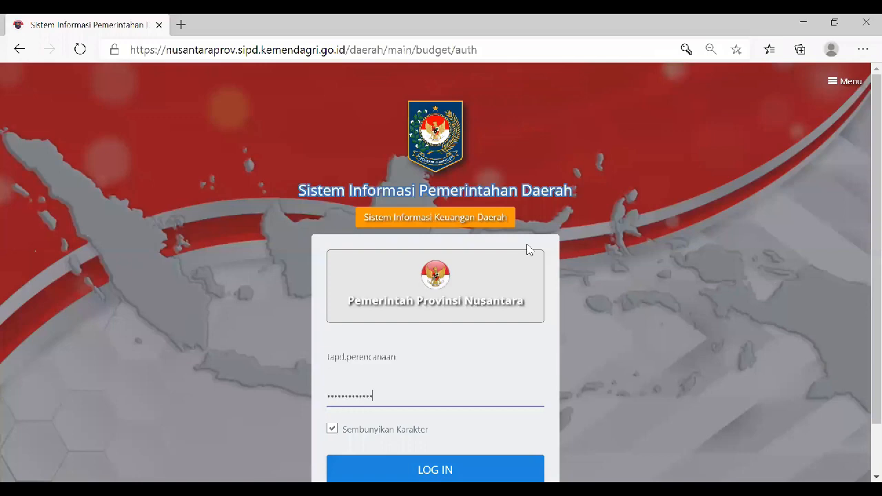
pyautogui.press('Return')
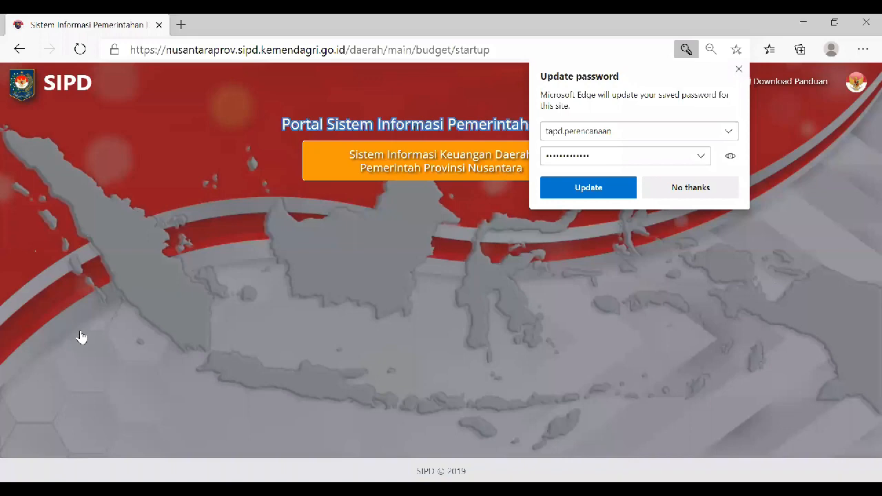
# Open Dinas Kesehatan's sub-activity list under Kegiatan / Sub Kegiatan for Penganggaran 2020
pyautogui.scroll(-3, 79, 334)
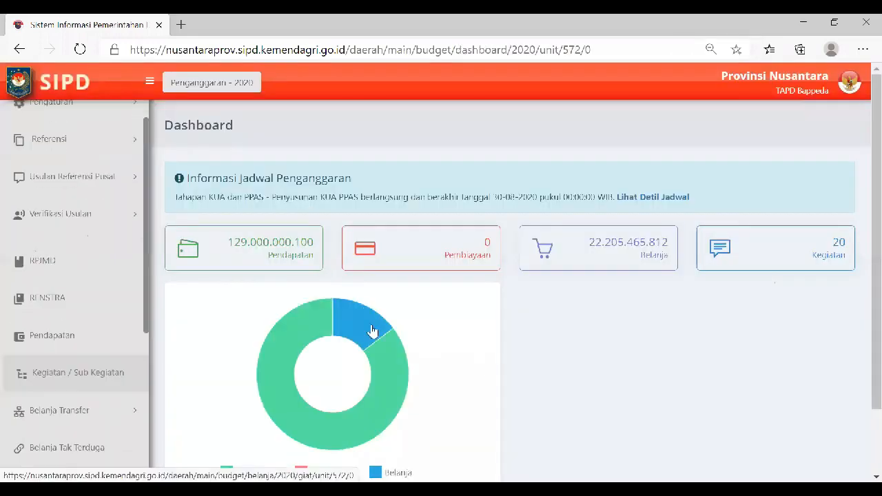
pyautogui.scroll(-2, 309, 324)
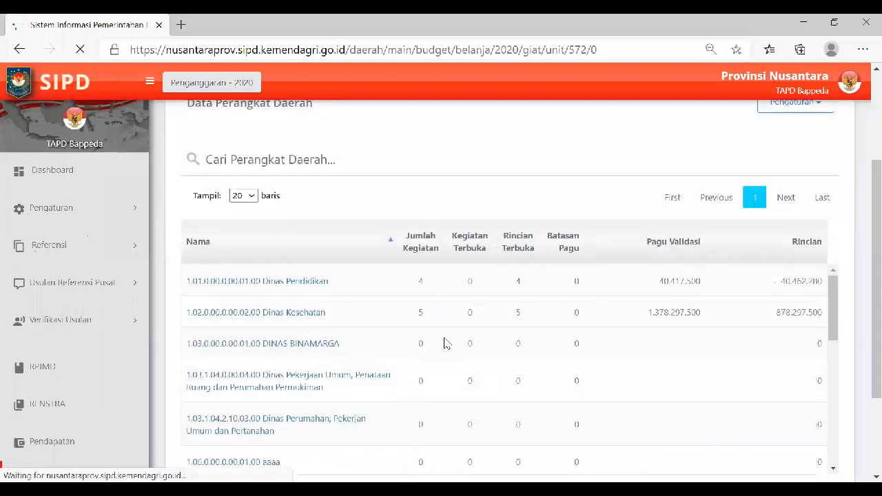
pyautogui.click(151, 85)
pyautogui.scroll(-2, 580, 347)
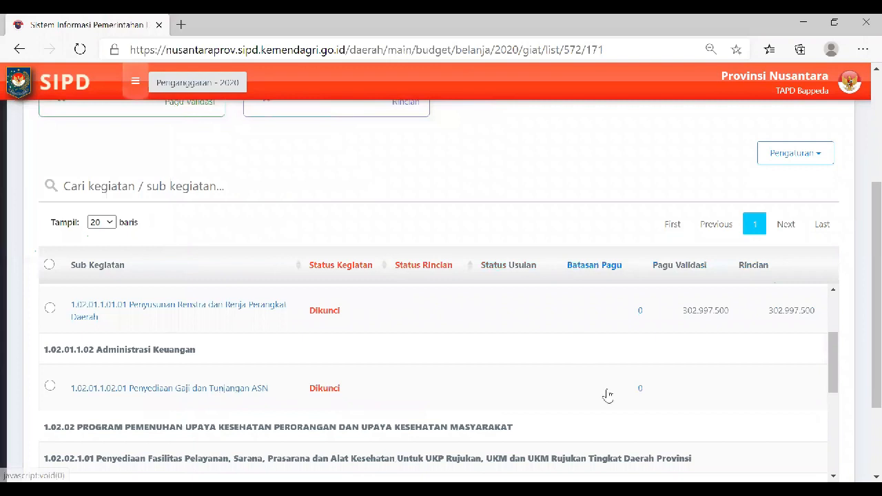
# Unlock the Pengelolaan Pelayanan Kesehatan Ibu dan Anak sub-activity with Buka Kunci Kegiatan
pyautogui.scroll(-3, 248, 362)
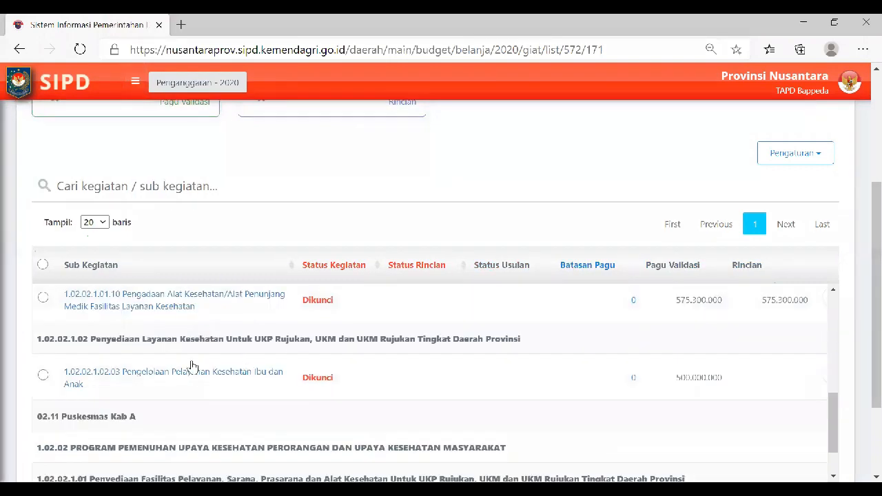
pyautogui.hscroll(1, 223, 385)
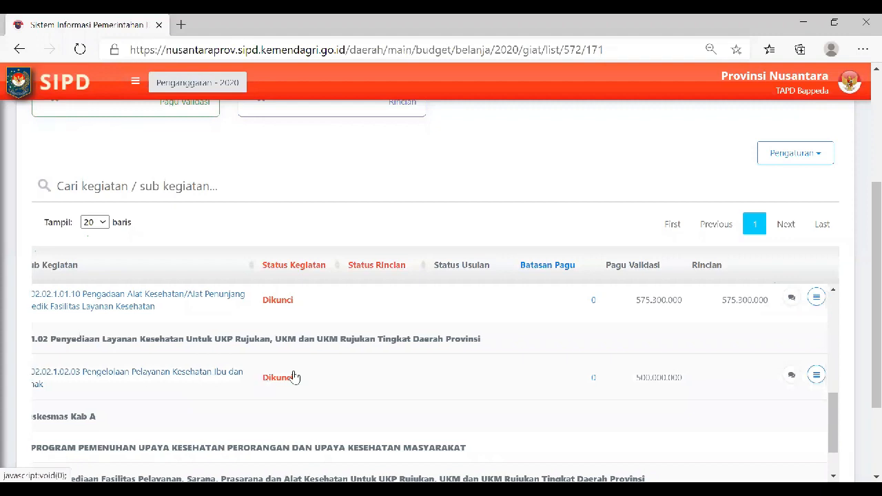
pyautogui.hscroll(1, 294, 376)
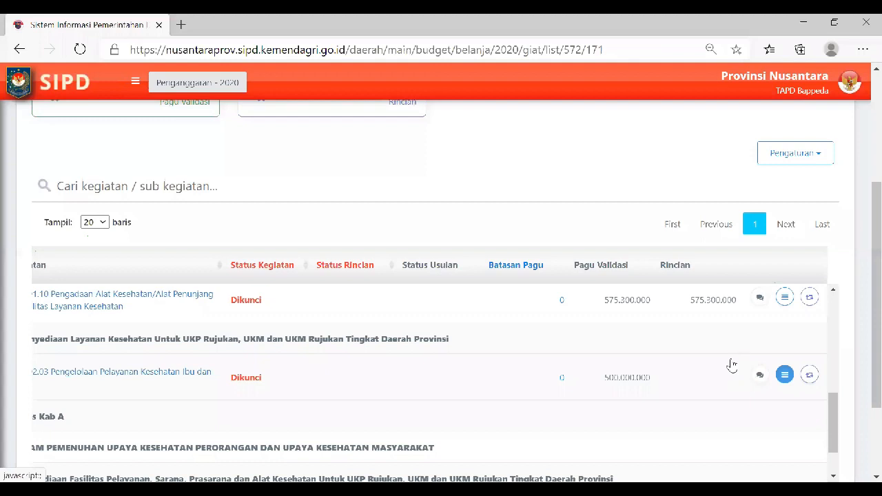
pyautogui.scroll(1, 731, 366)
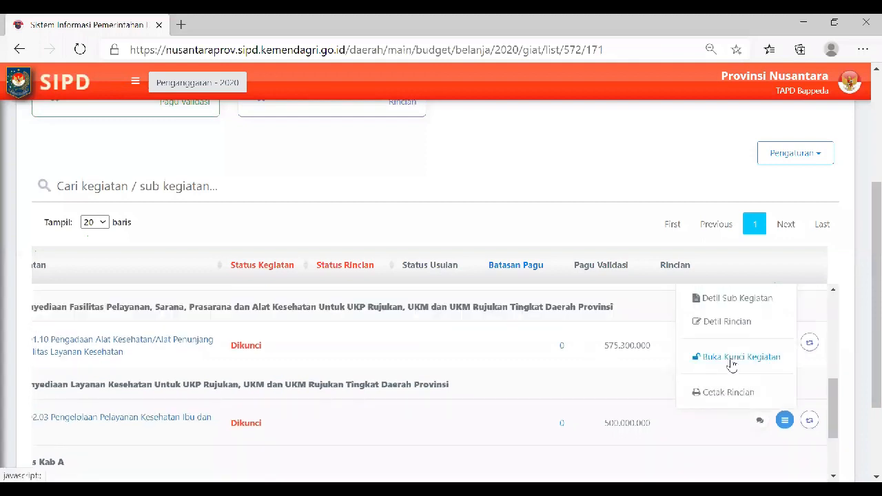
pyautogui.click(733, 363)
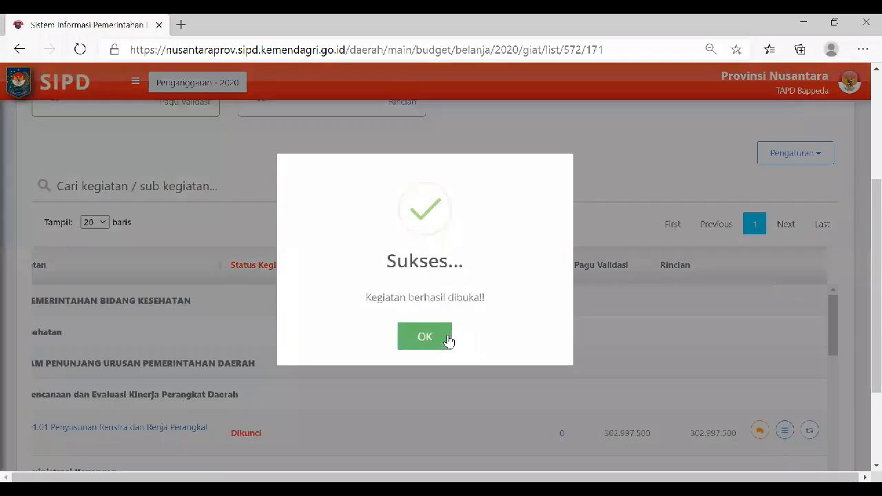
pyautogui.click(424, 337)
pyautogui.scroll(-5, 227, 380)
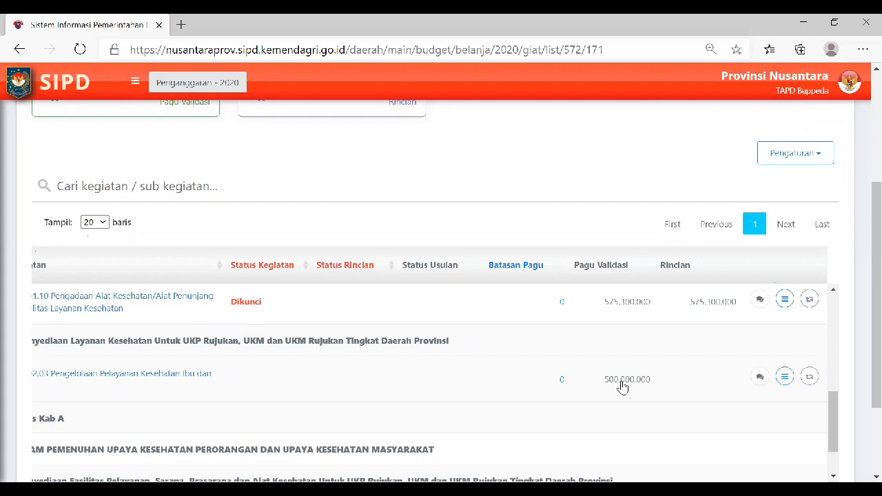
# Open the Batasan Pagu Indikatif settings and look over the Perangkat Daerah listed there
pyautogui.click(140, 90)
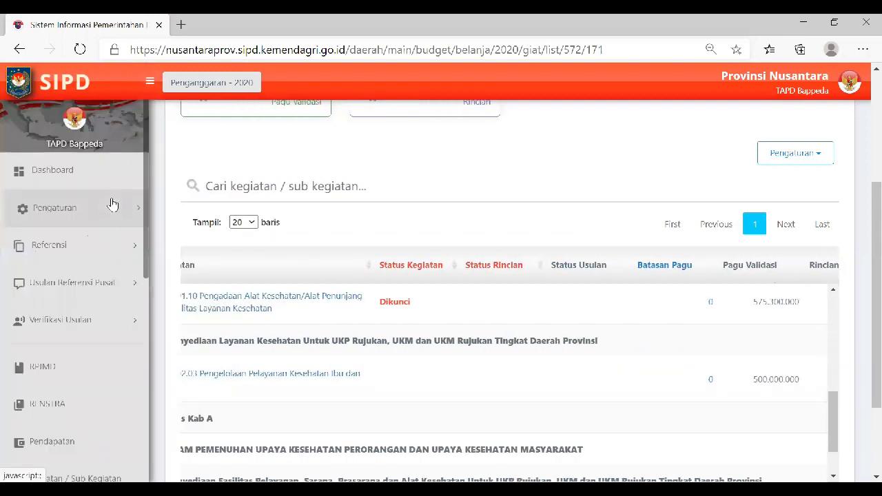
pyautogui.click(100, 207)
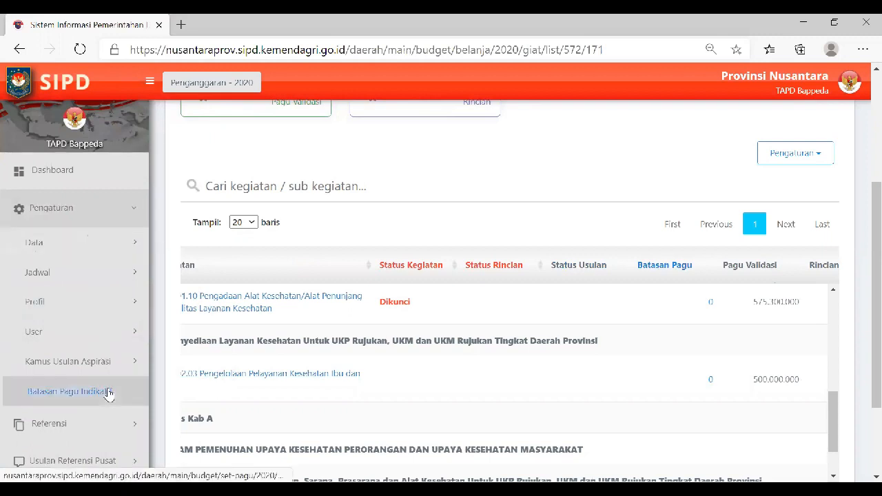
pyautogui.click(108, 392)
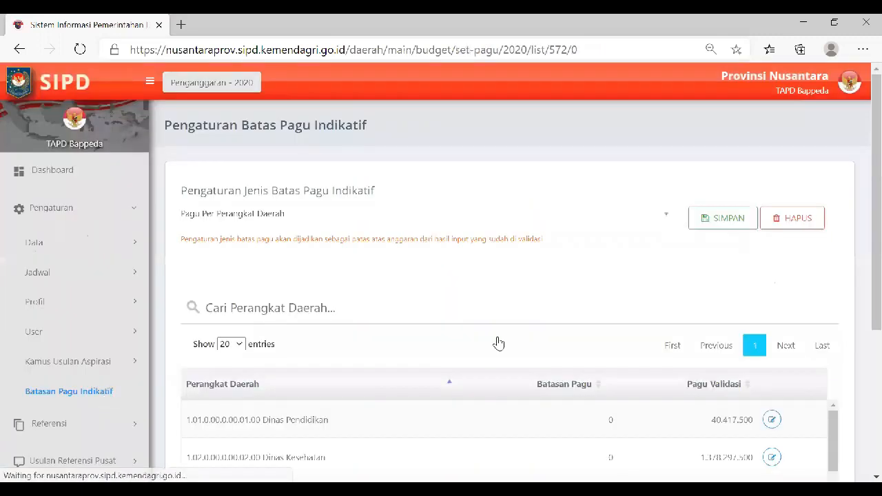
pyautogui.scroll(-1, 539, 351)
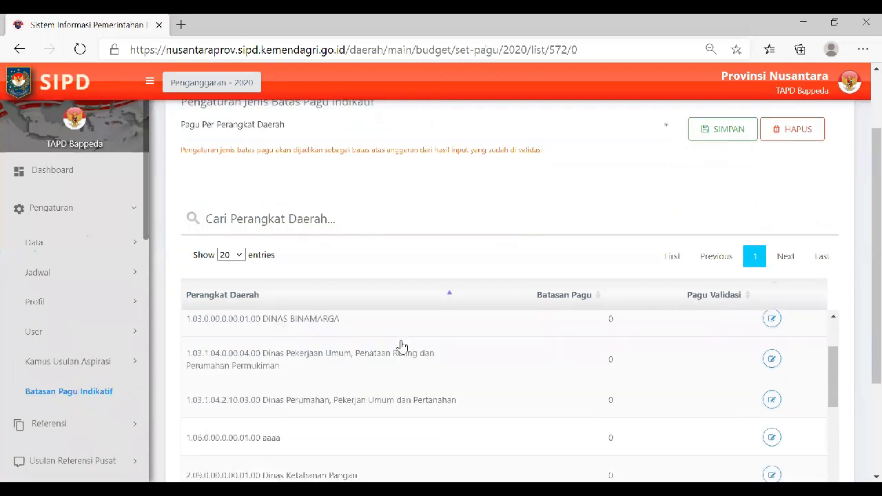
pyautogui.scroll(1, 243, 143)
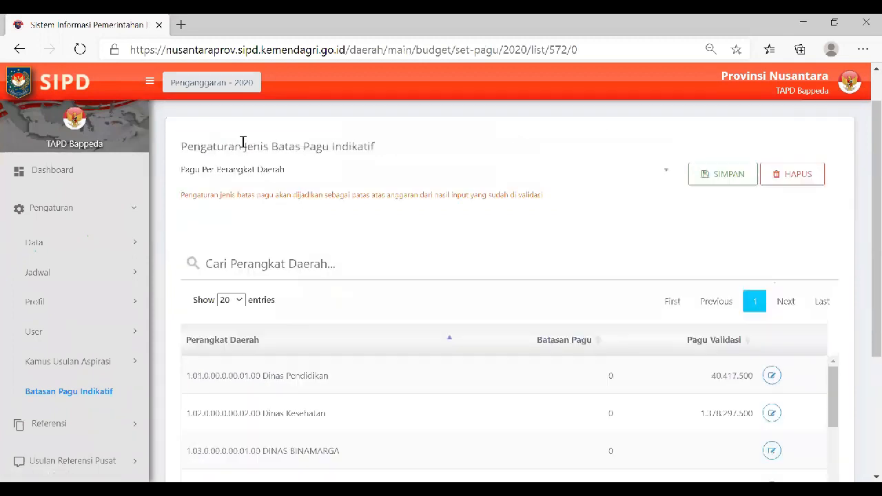
# Try Pagu Per Perangkat Daerah Per Kegiatan as the limit type and switch back to Pagu Per Perangkat Daerah
pyautogui.click(249, 182)
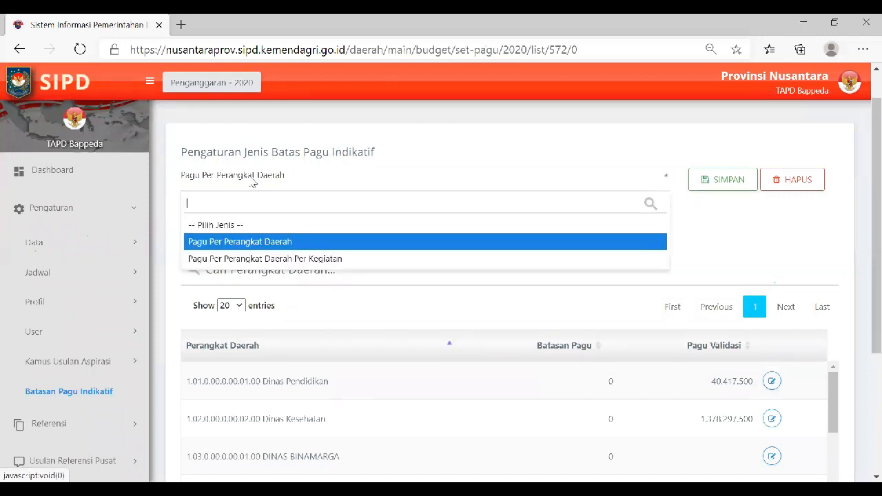
pyautogui.click(257, 259)
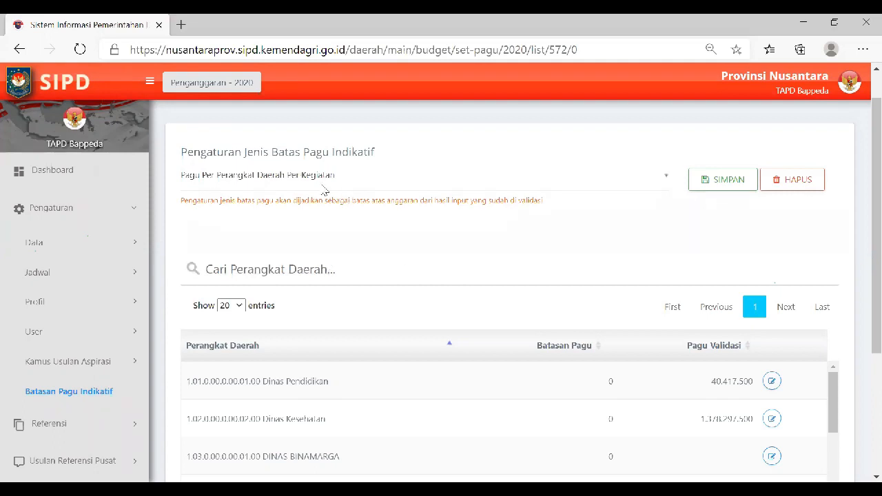
pyautogui.click(292, 176)
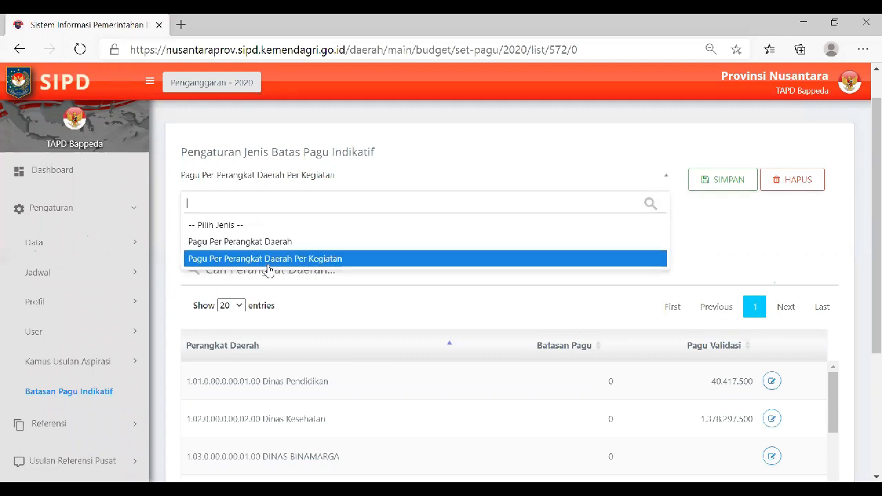
pyautogui.click(268, 260)
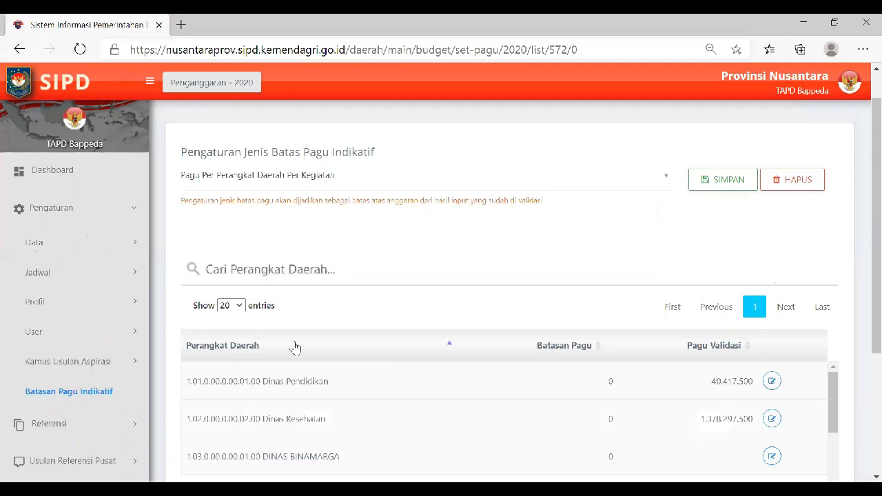
pyautogui.click(275, 176)
pyautogui.click(240, 241)
# Set Dinas Kesehatan's Batasan Pagu to 150.000.000 and save it
pyautogui.scroll(-2, 639, 335)
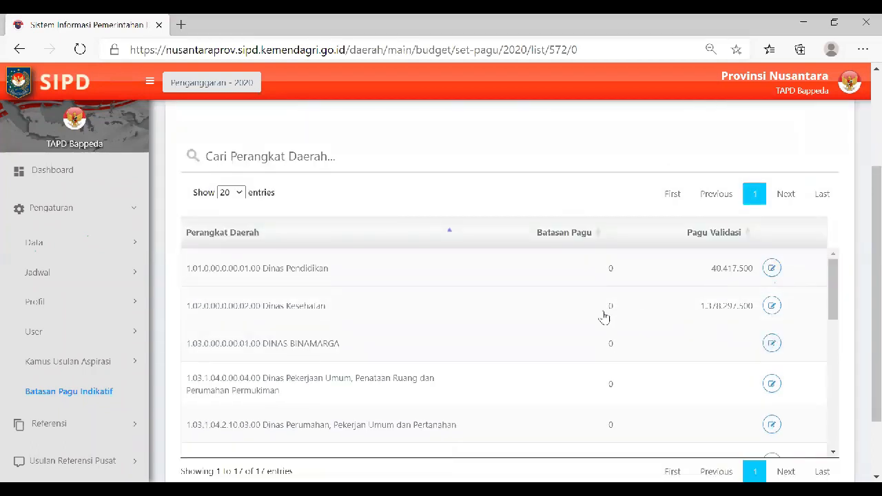
pyautogui.click(773, 345)
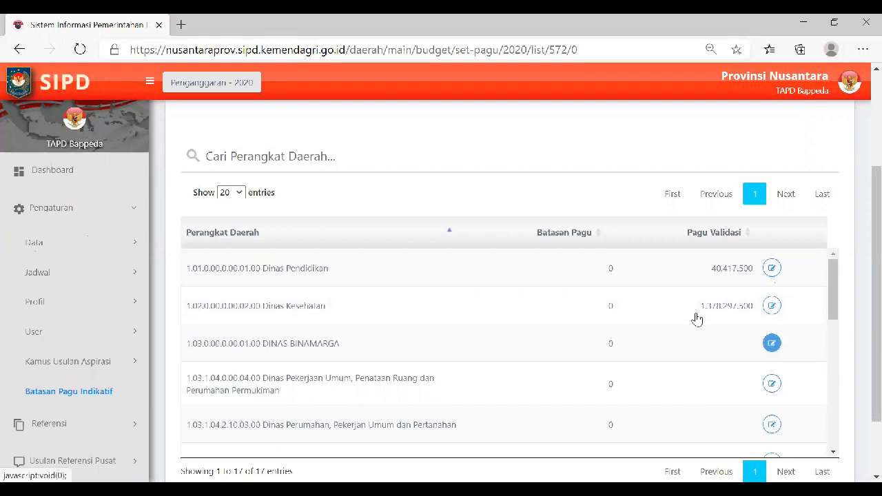
pyautogui.click(772, 305)
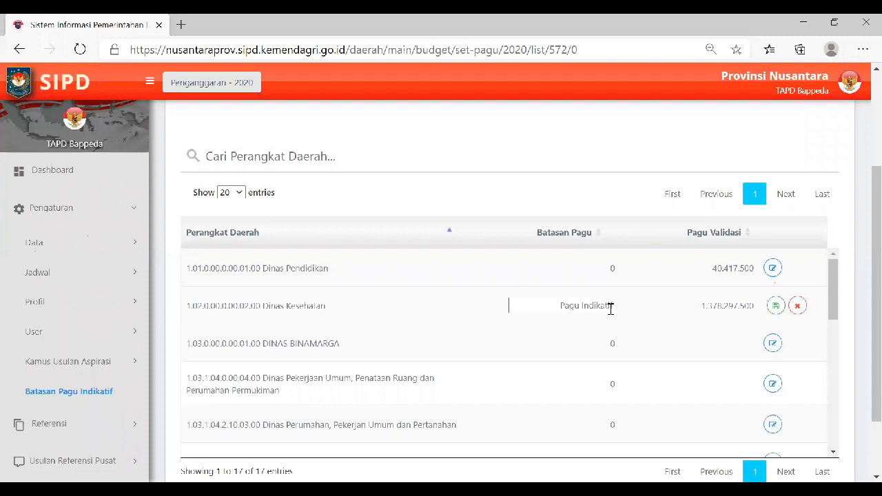
pyautogui.write('150000000')
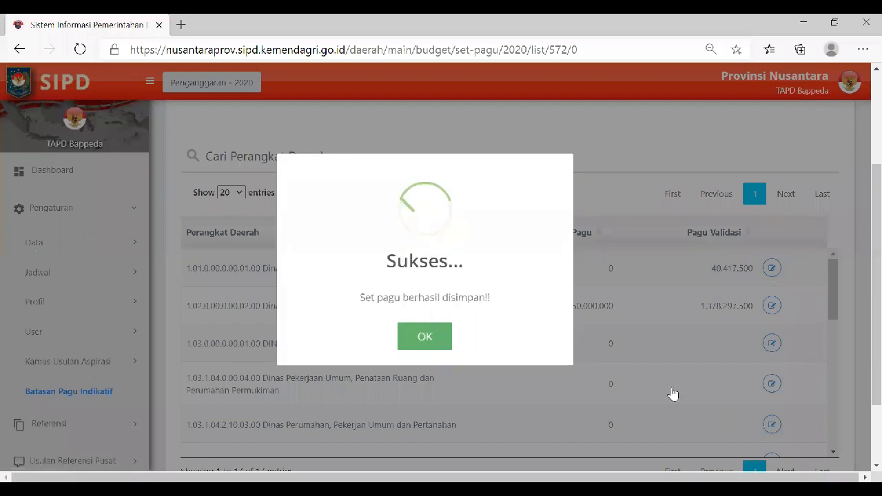
# Correct Dinas Kesehatan's Batasan Pagu to 1.500.000.000 and save it
pyautogui.scroll(2, 773, 393)
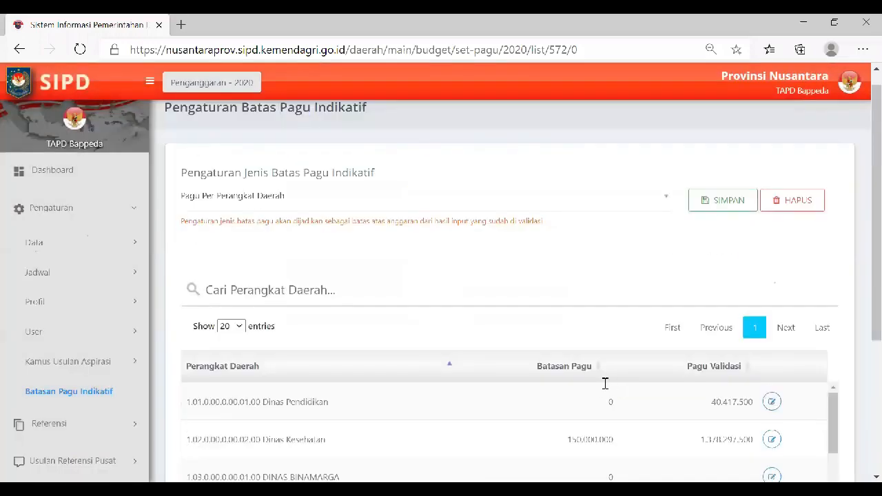
pyautogui.scroll(-1, 613, 388)
pyautogui.click(772, 383)
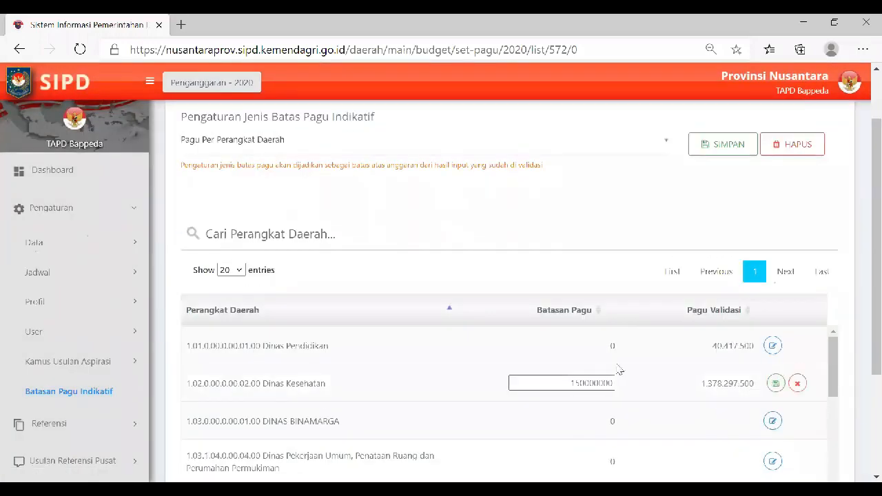
pyautogui.write('0')
pyautogui.press('Return')
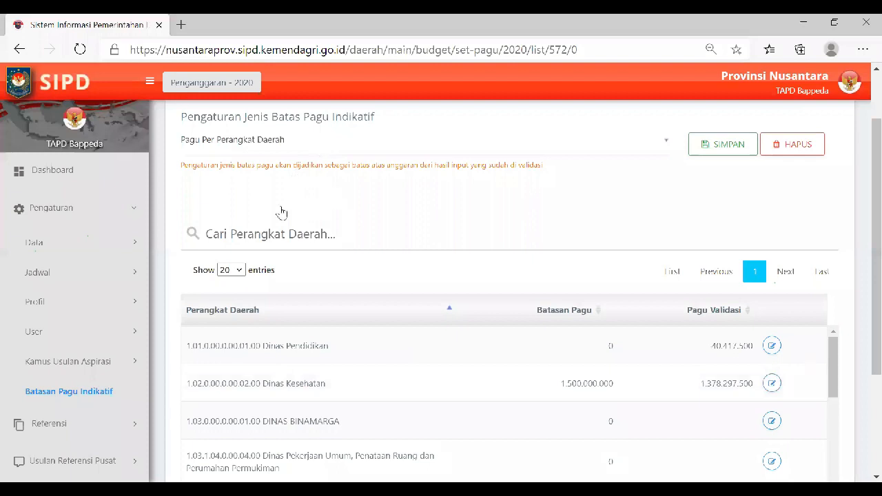
# Save Pagu Per Perangkat Daerah Per Kegiatan as the Jenis Batas Pagu Indikatif and review the Pagu per sub-activity
pyautogui.click(365, 141)
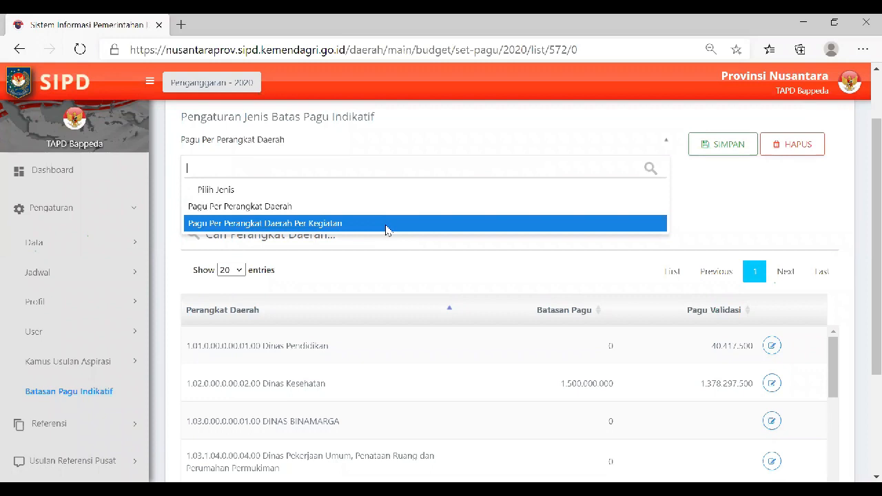
pyautogui.click(386, 223)
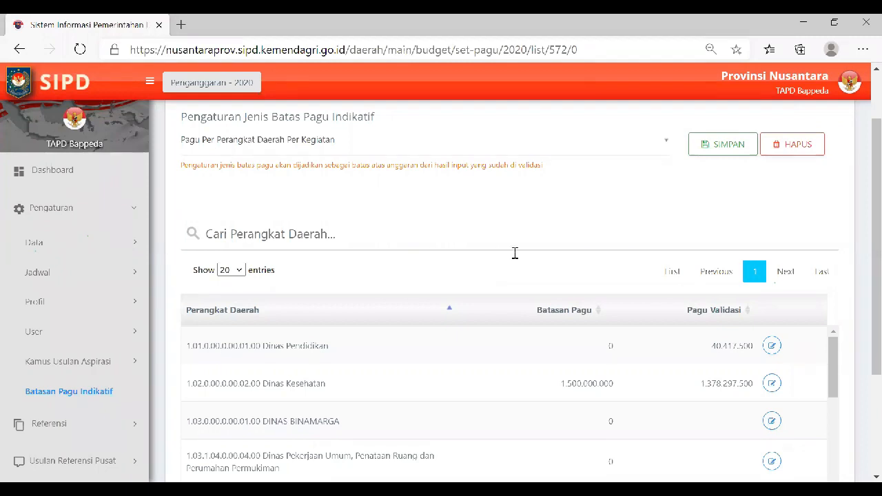
pyautogui.click(727, 154)
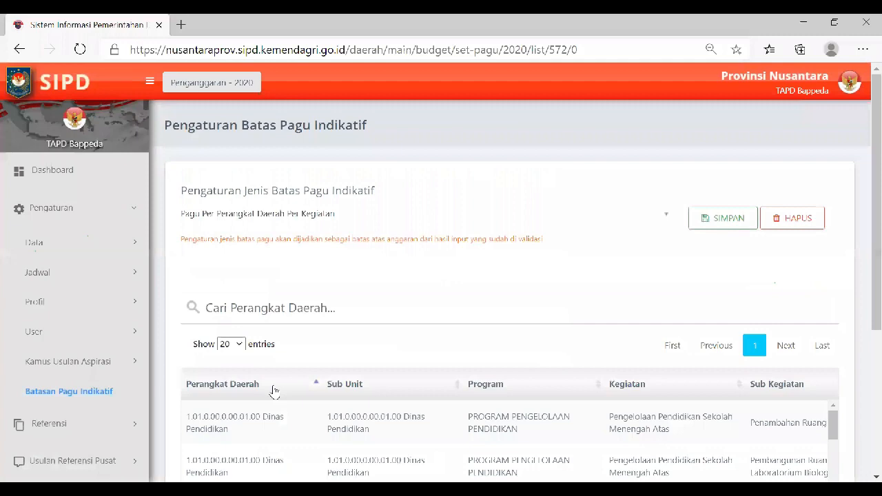
pyautogui.scroll(-1, 274, 391)
pyautogui.hscroll(5, 274, 391)
pyautogui.scroll(-10, 273, 391)
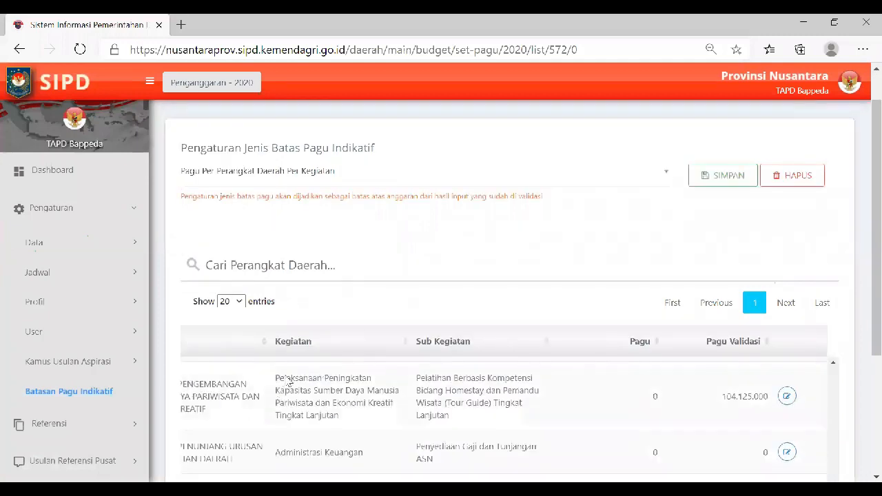
# Return to the Perangkat Daerah list under Kegiatan / Sub Kegiatan
pyautogui.hscroll(-5, 682, 265)
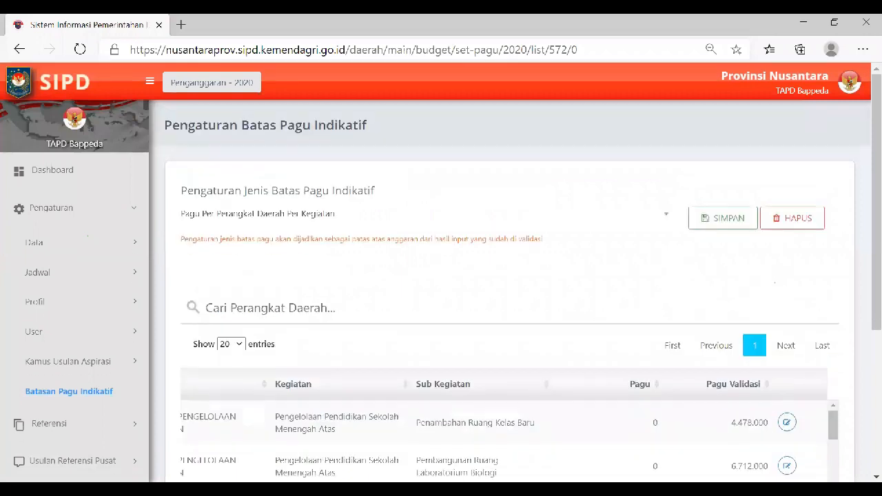
pyautogui.scroll(-2, 49, 426)
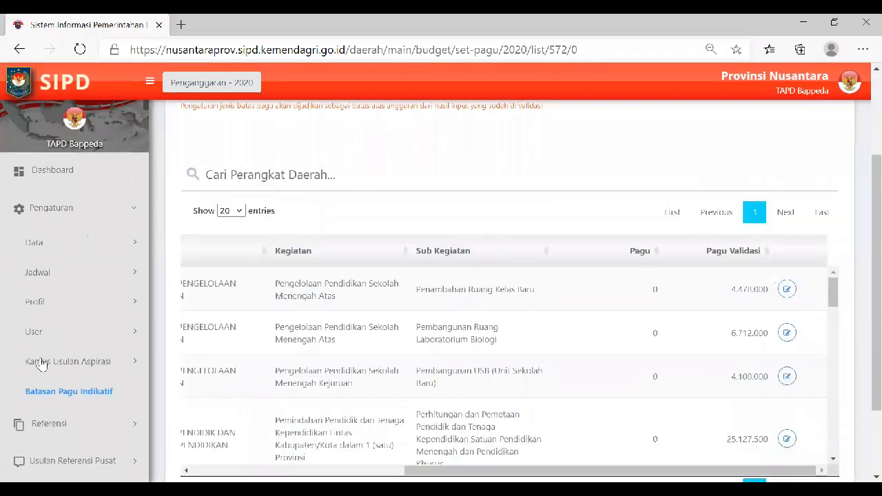
pyautogui.scroll(3, 44, 376)
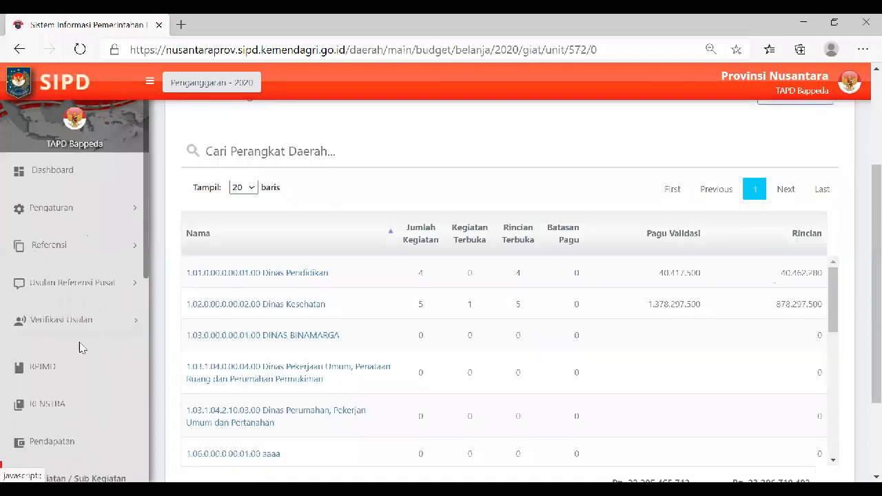
# Examine the list of KUA dan PPAS attachments available under Laporan, then collapse that list
pyautogui.scroll(-10, 81, 347)
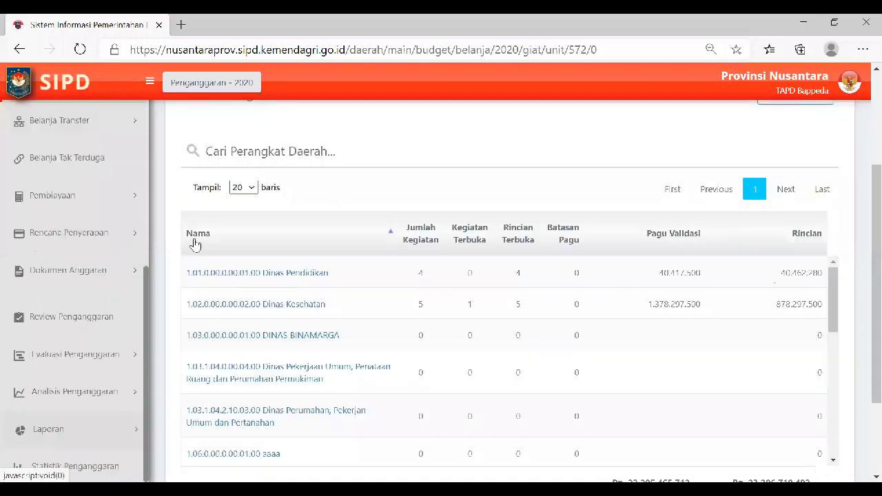
pyautogui.click(107, 427)
pyautogui.scroll(-3, 93, 421)
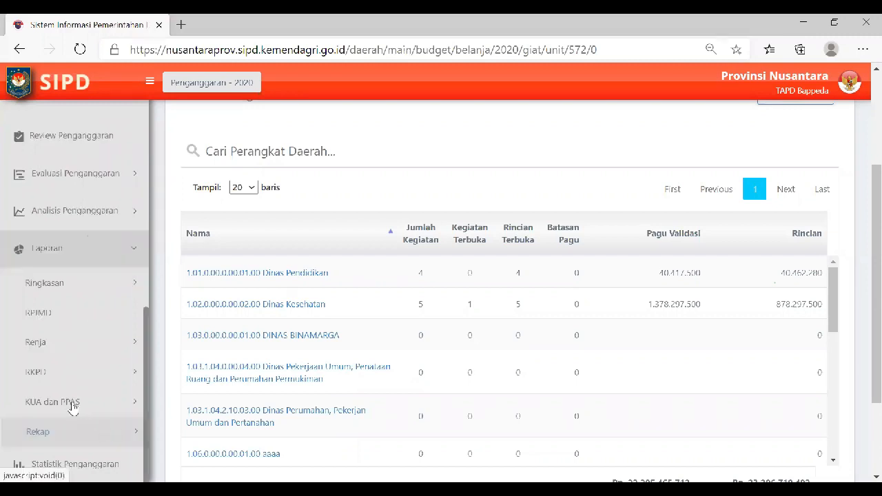
pyautogui.click(73, 408)
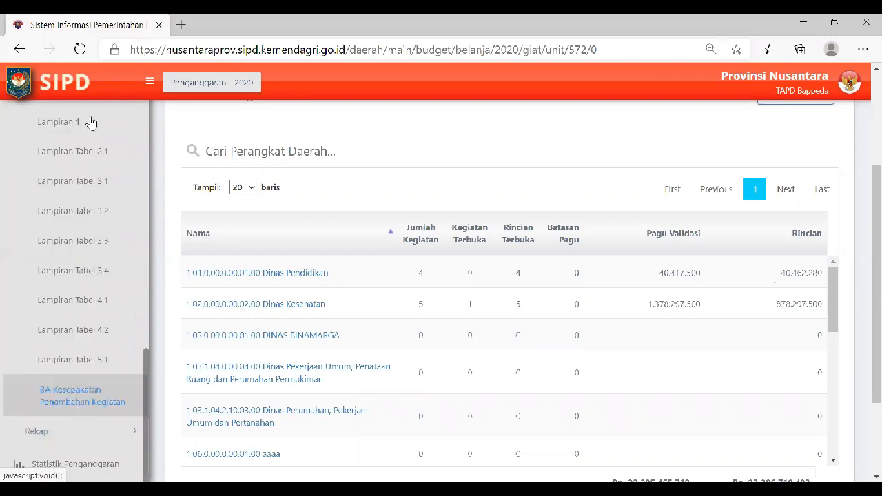
pyautogui.click(105, 308)
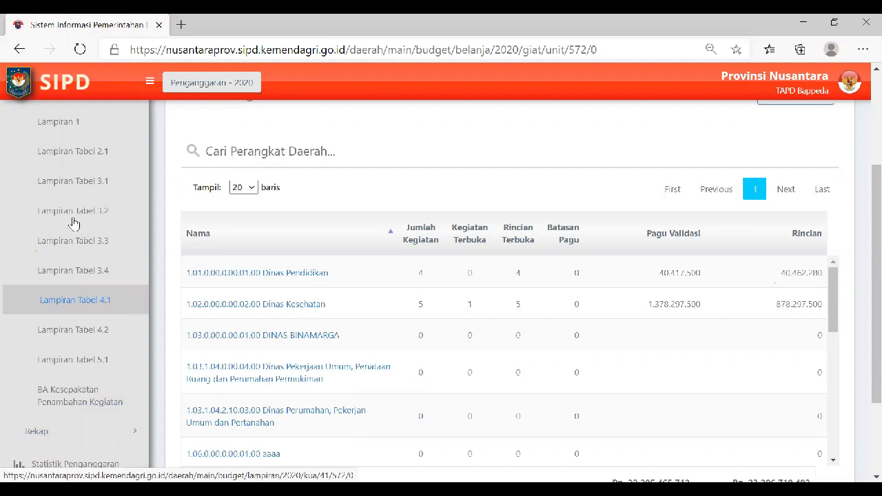
pyautogui.scroll(1, 83, 276)
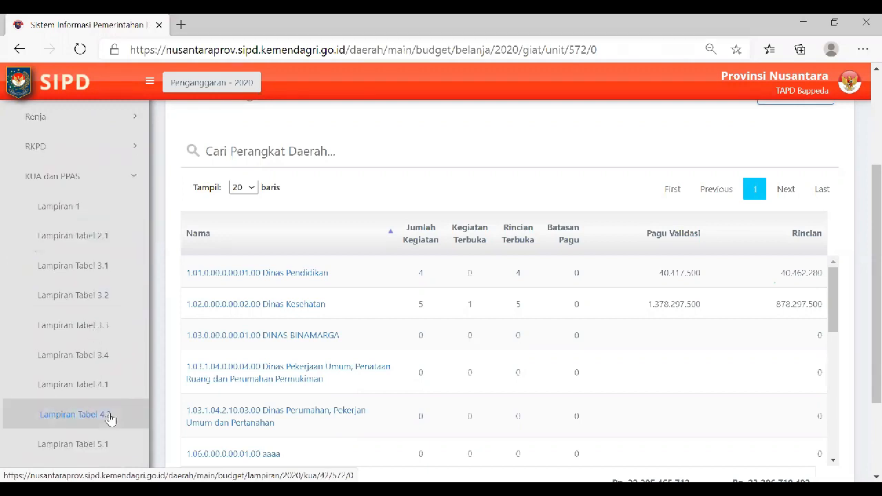
pyautogui.scroll(-1, 110, 419)
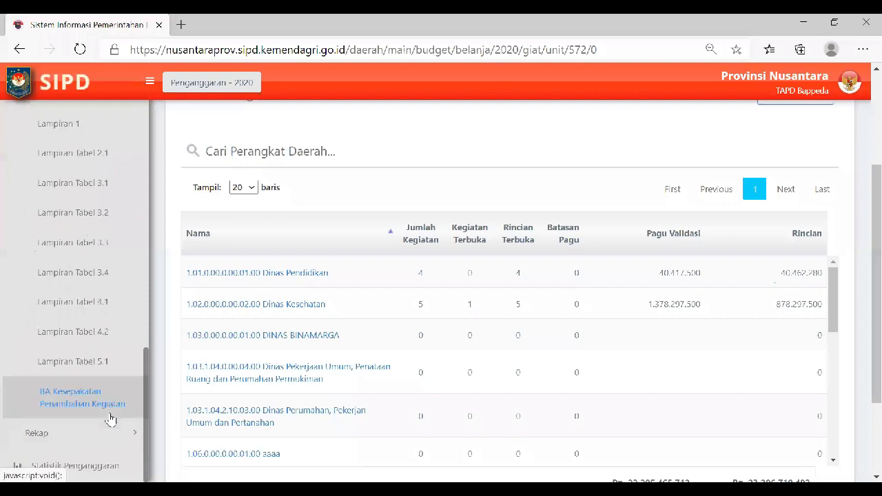
pyautogui.scroll(2, 127, 344)
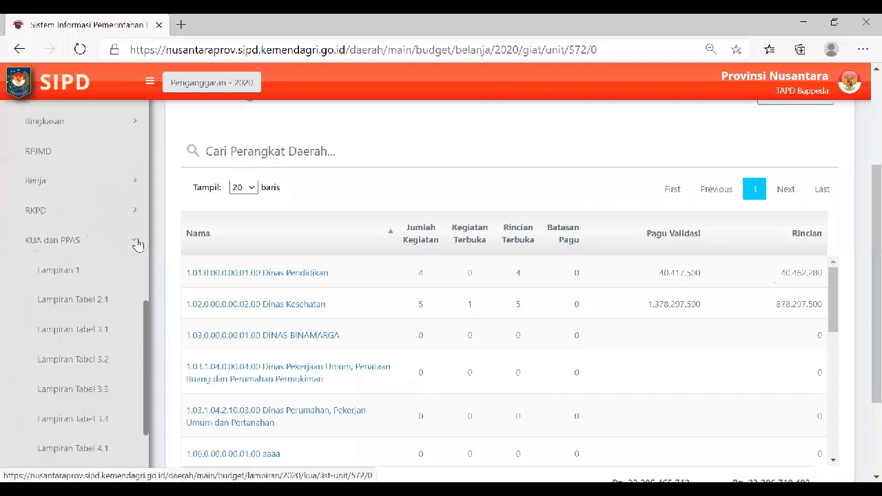
pyautogui.click(137, 243)
pyautogui.scroll(1, 518, 175)
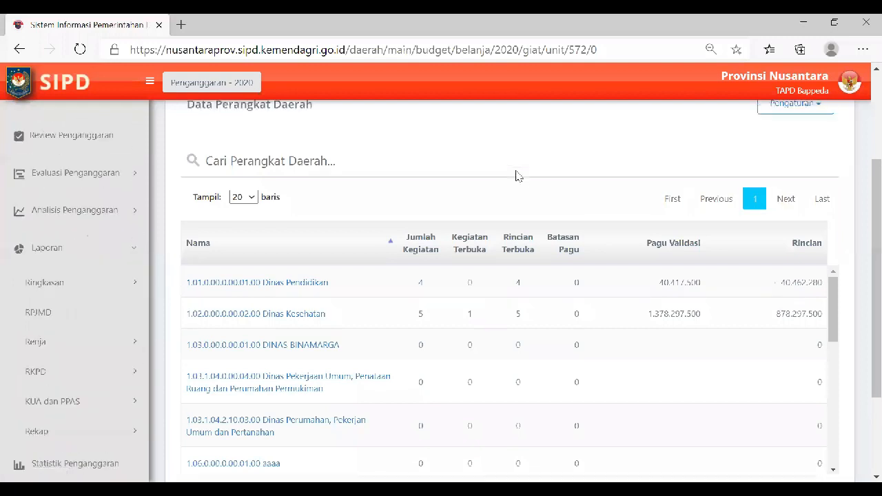
pyautogui.scroll(2, 519, 176)
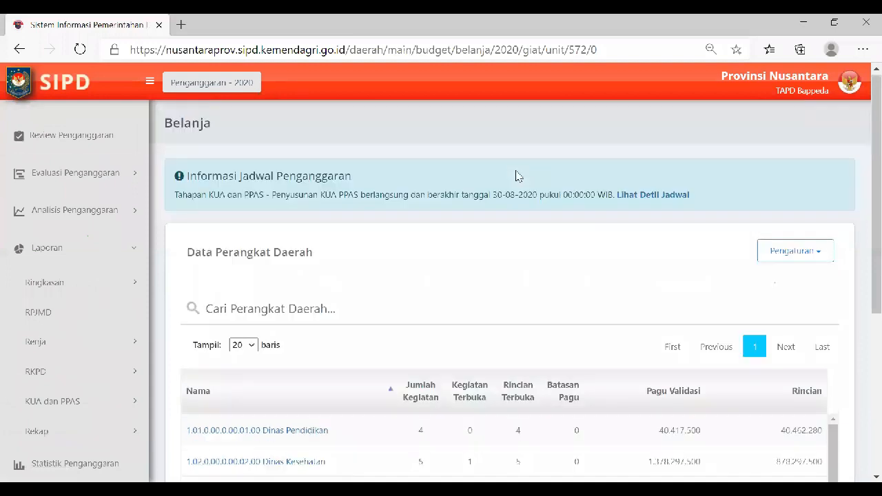